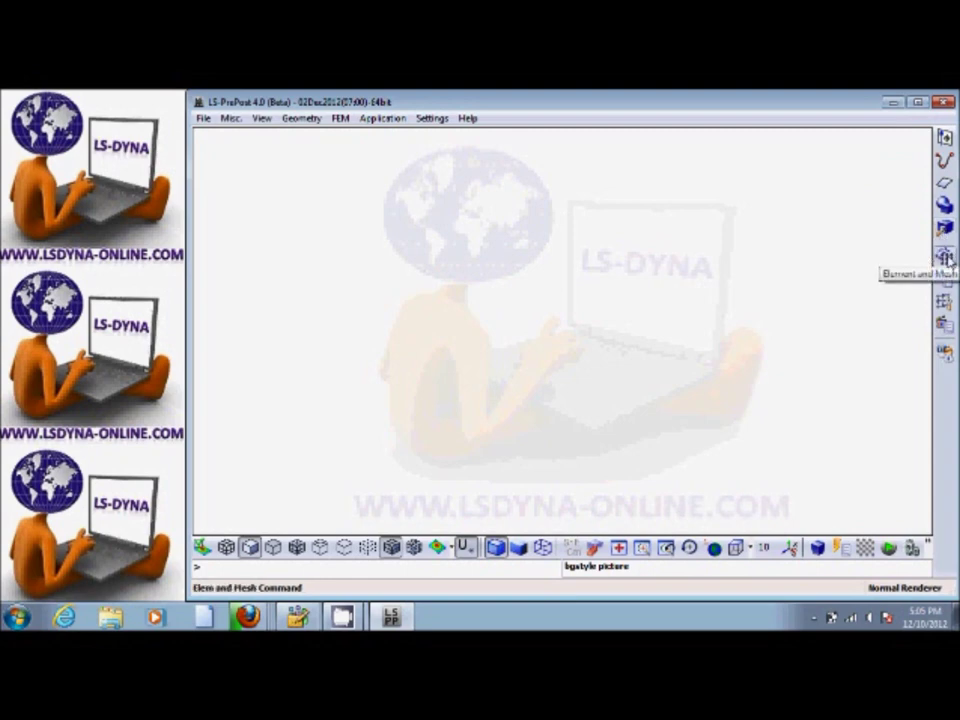
Step: Pick the 4N_Shell shape and enter plate corners at −100 and 100 in X and Y
{"action": "left_click", "coordinate": [945, 258]}
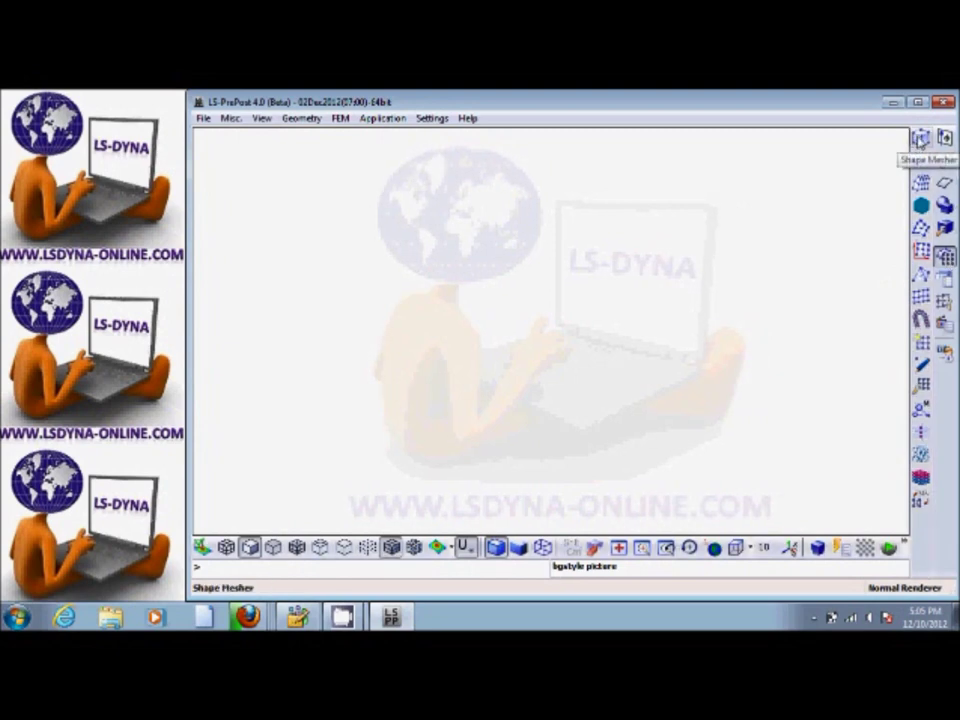
{"action": "left_click", "coordinate": [920, 138]}
{"action": "left_click", "coordinate": [862, 158]}
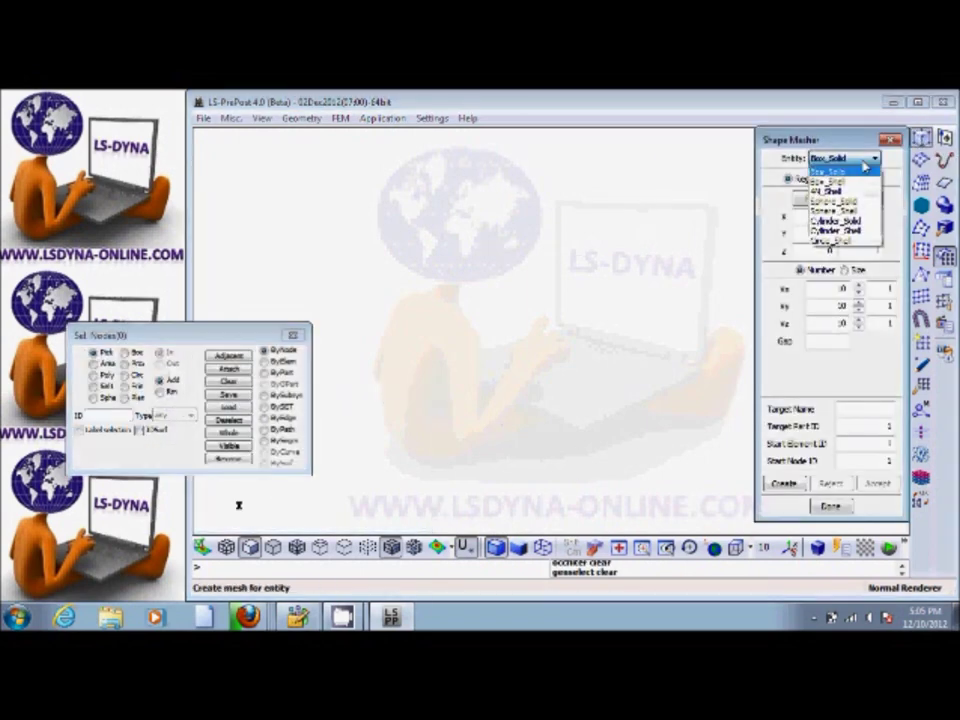
{"action": "left_click", "coordinate": [835, 192]}
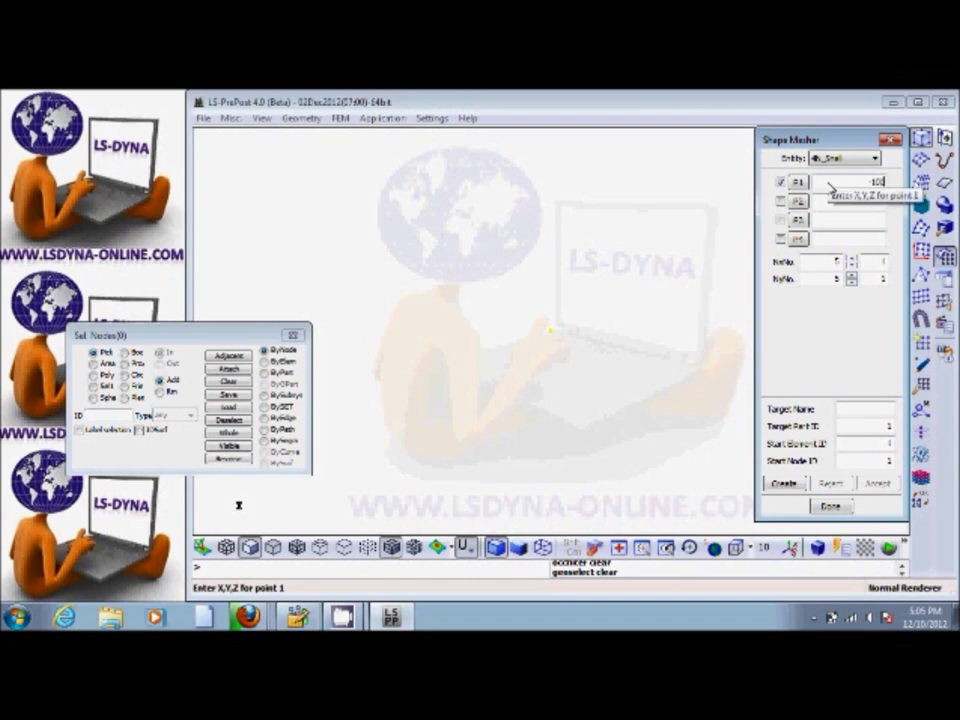
{"action": "type", "text": "-100,"}
{"action": "type", "text": "0"}
{"action": "key", "text": "Return"}
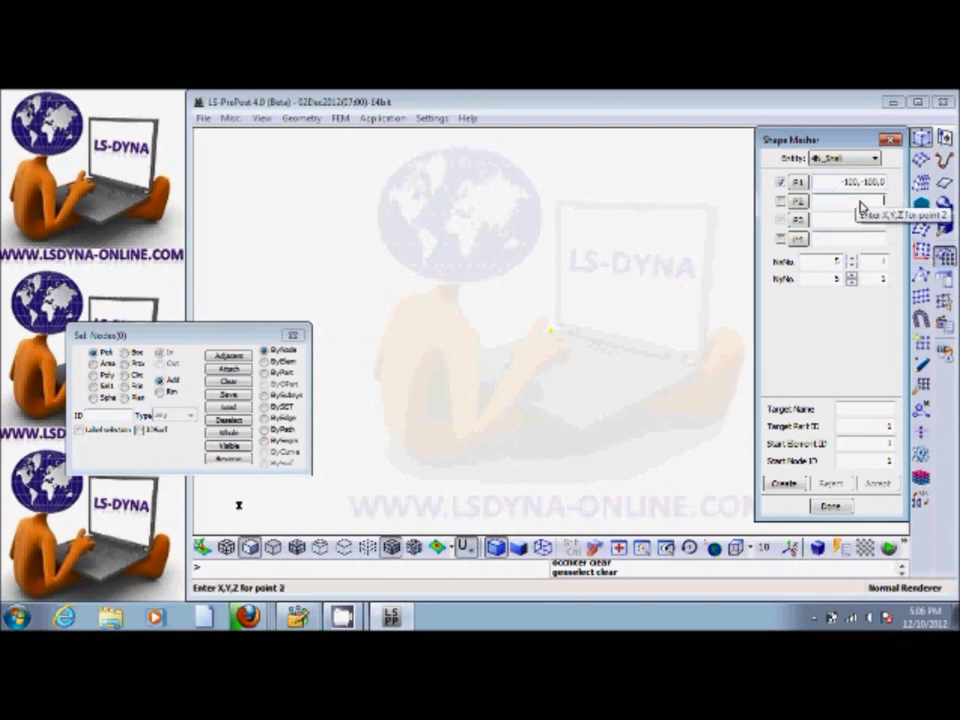
{"action": "left_click", "coordinate": [861, 205]}
{"action": "type", "text": "-100,0"}
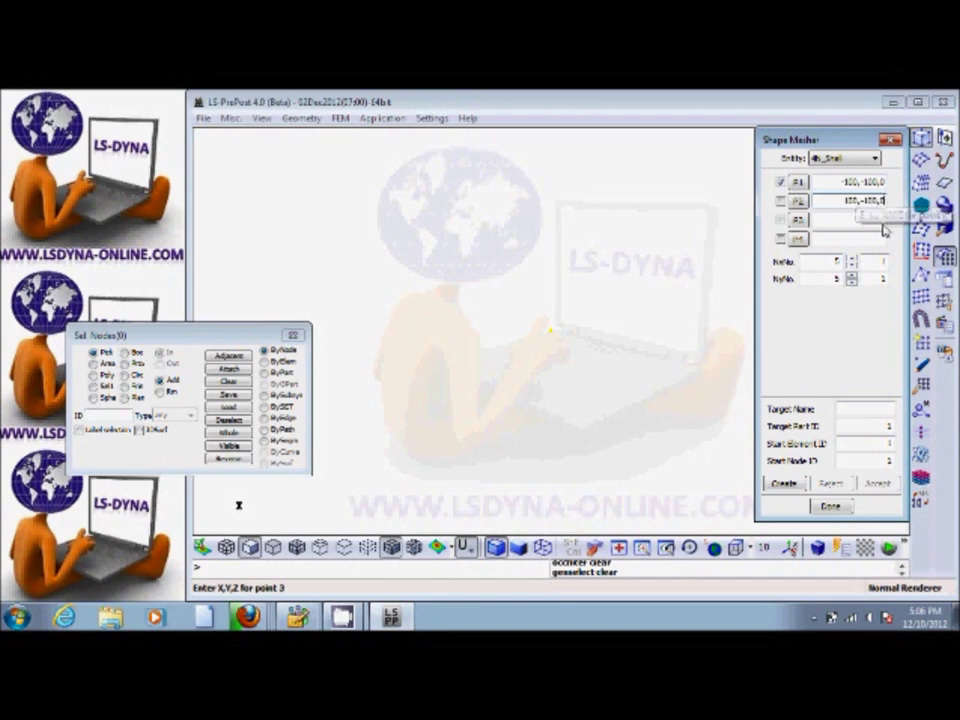
{"action": "type", "text": "100,0"}
Step: Set 50 elements along X and Y, name the part 'plate', and create and accept it
{"action": "left_click", "coordinate": [861, 244]}
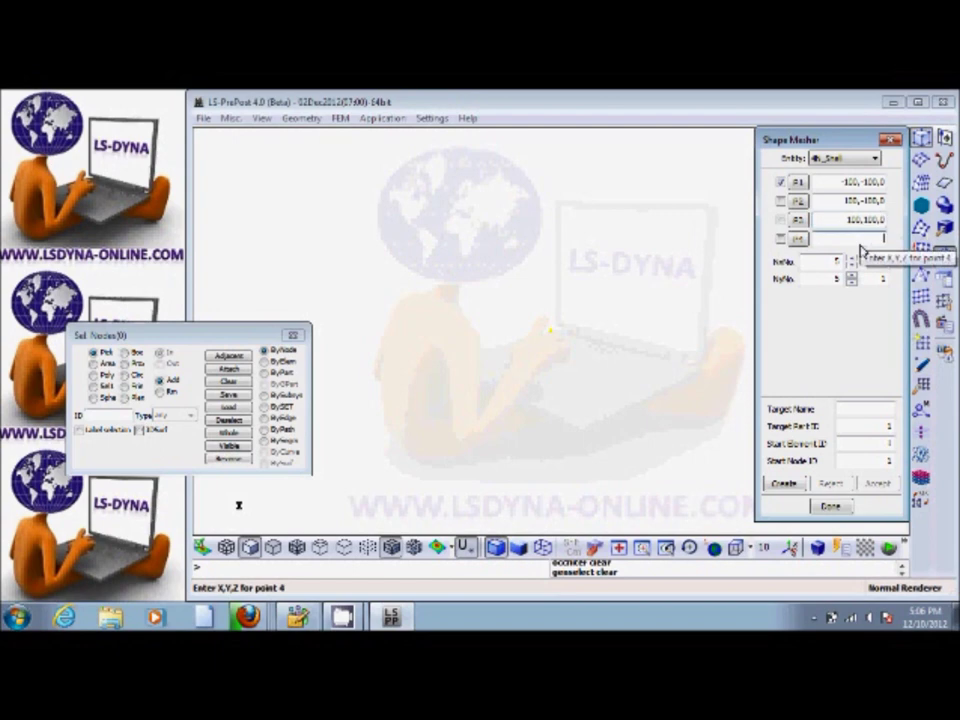
{"action": "type", "text": "-100,100,"}
{"action": "type", "text": "0"}
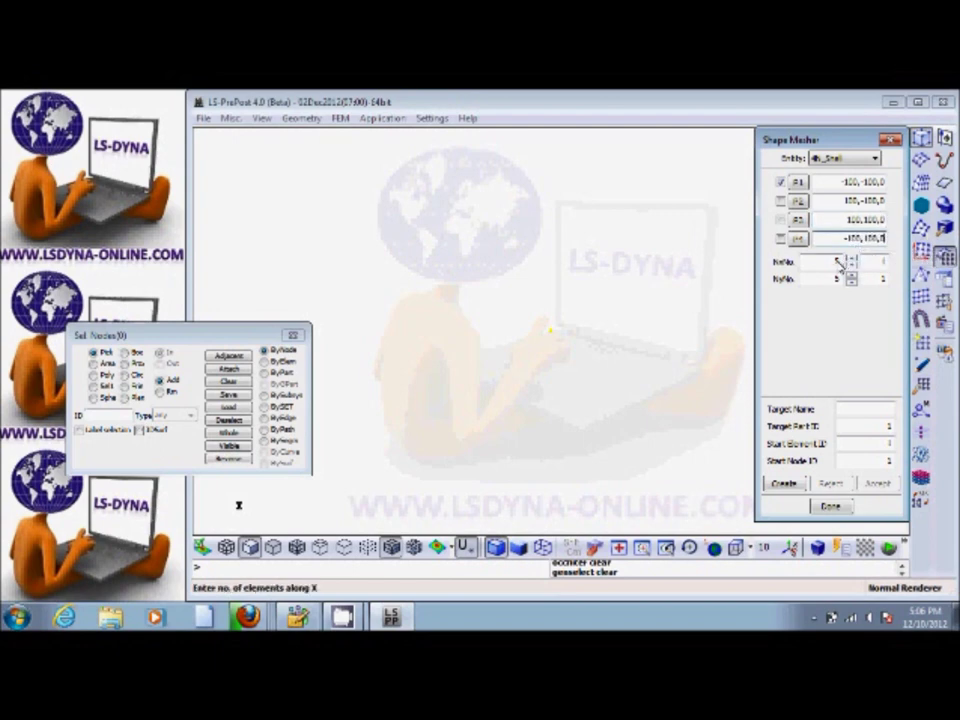
{"action": "left_click", "coordinate": [838, 261]}
{"action": "double_click", "coordinate": [838, 261]}
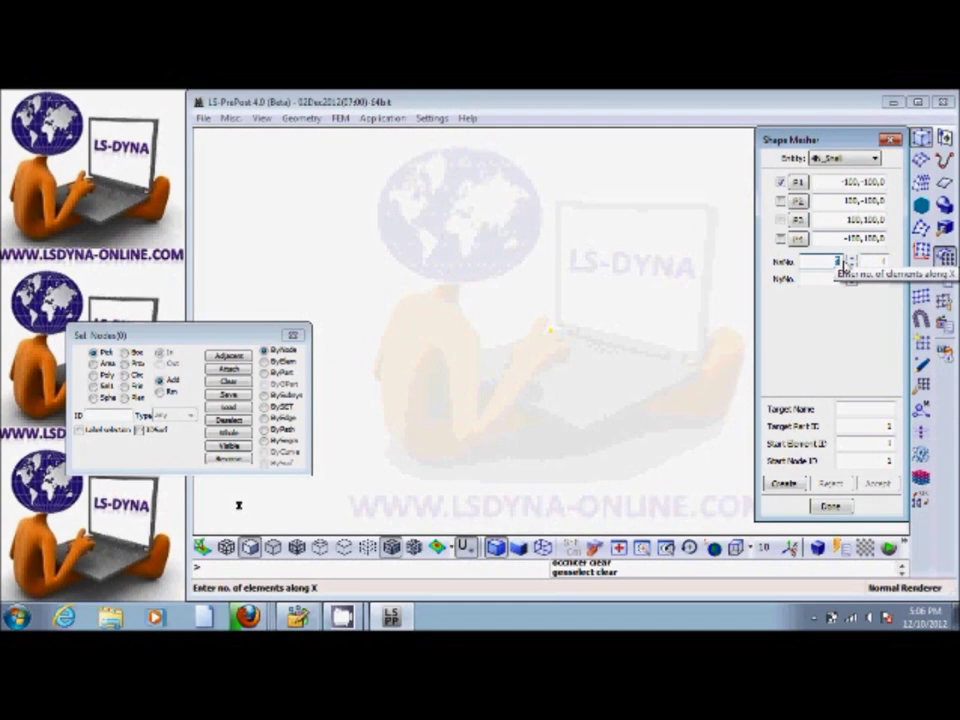
{"action": "type", "text": "10"}
{"action": "double_click", "coordinate": [838, 279]}
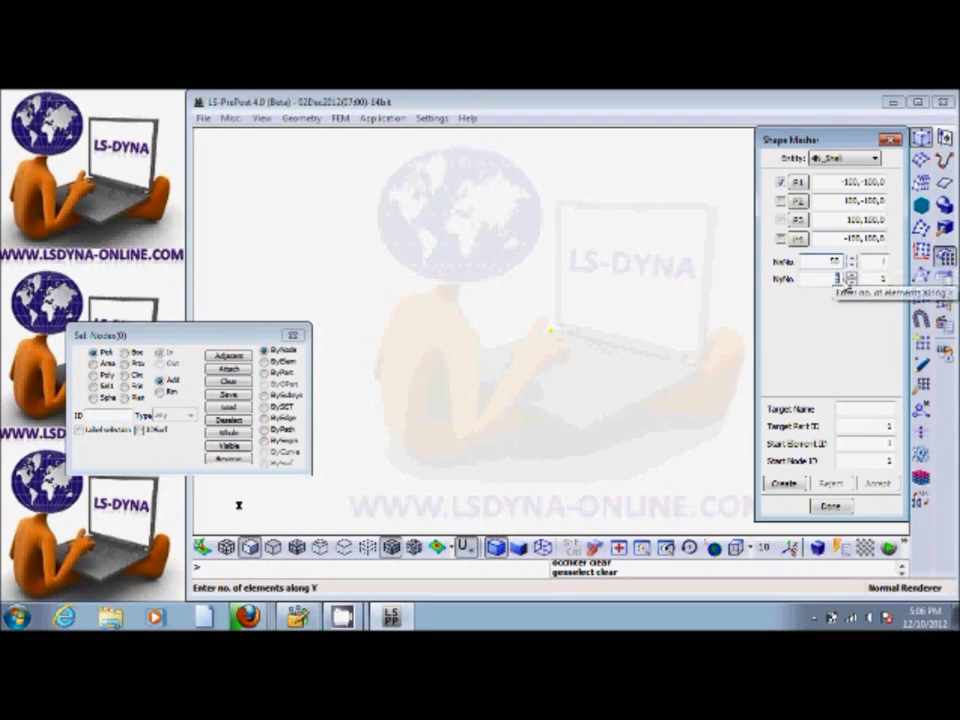
{"action": "type", "text": "50"}
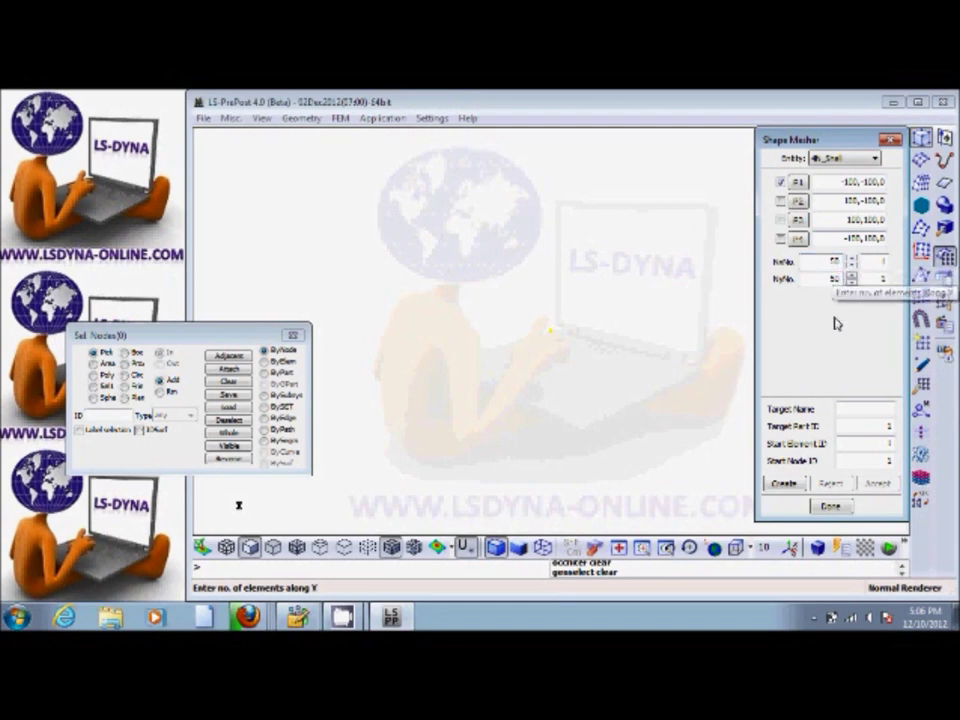
{"action": "type", "text": "plate"}
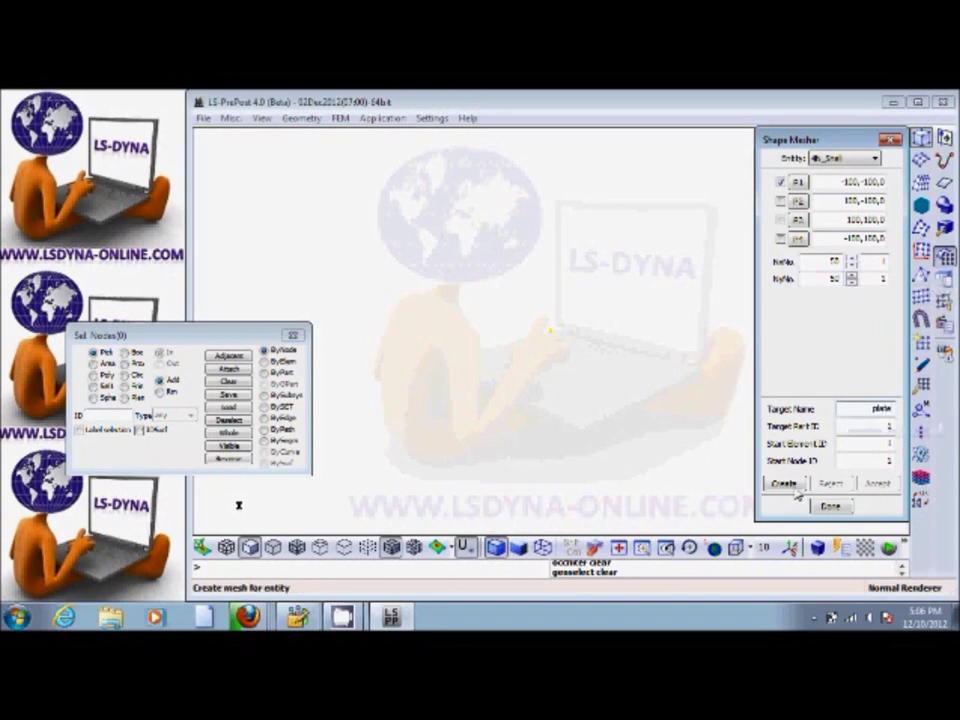
{"action": "left_click", "coordinate": [784, 483]}
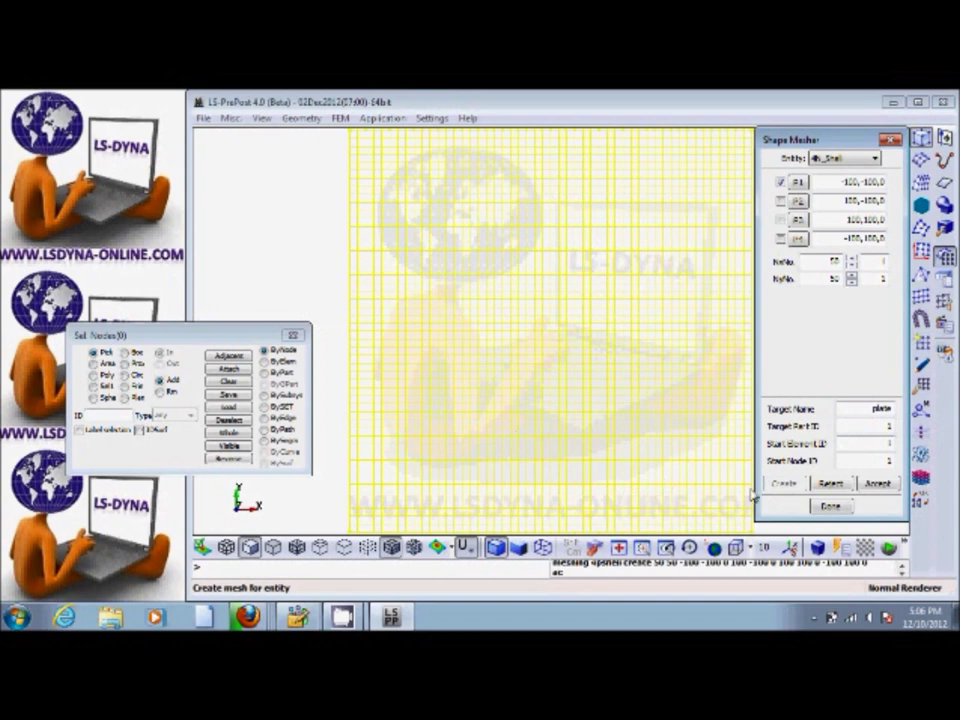
{"action": "left_click", "coordinate": [877, 484]}
{"action": "mouse_move", "coordinate": [570, 448]}
{"action": "left_mouse_down"}
{"action": "mouse_move", "coordinate": [579, 422]}
{"action": "mouse_move", "coordinate": [557, 381]}
{"action": "mouse_move", "coordinate": [563, 291]}
{"action": "mouse_move", "coordinate": [619, 281]}
{"action": "mouse_move", "coordinate": [611, 334]}
{"action": "mouse_move", "coordinate": [536, 294]}
{"action": "mouse_move", "coordinate": [654, 287]}
{"action": "mouse_move", "coordinate": [564, 264]}
{"action": "mouse_move", "coordinate": [662, 298]}
{"action": "mouse_move", "coordinate": [589, 311]}
{"action": "mouse_move", "coordinate": [563, 293]}
{"action": "mouse_move", "coordinate": [540, 327]}
{"action": "left_mouse_up"}
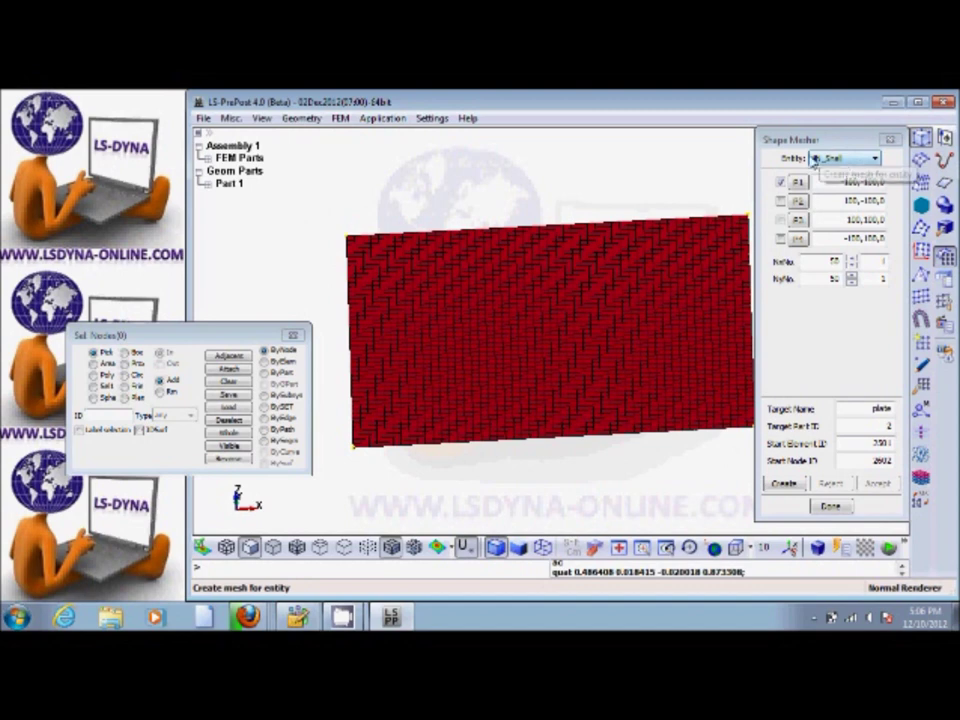
Step: Choose a Sphere_Shell shape with radius 30 and density 10
{"action": "left_click", "coordinate": [835, 158]}
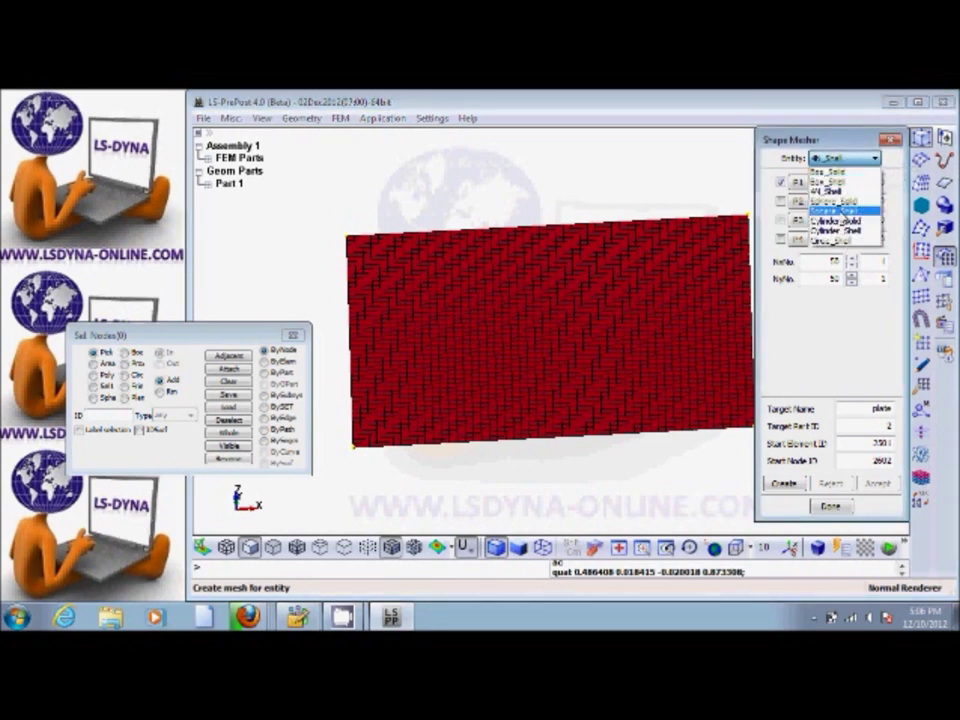
{"action": "left_click", "coordinate": [835, 211]}
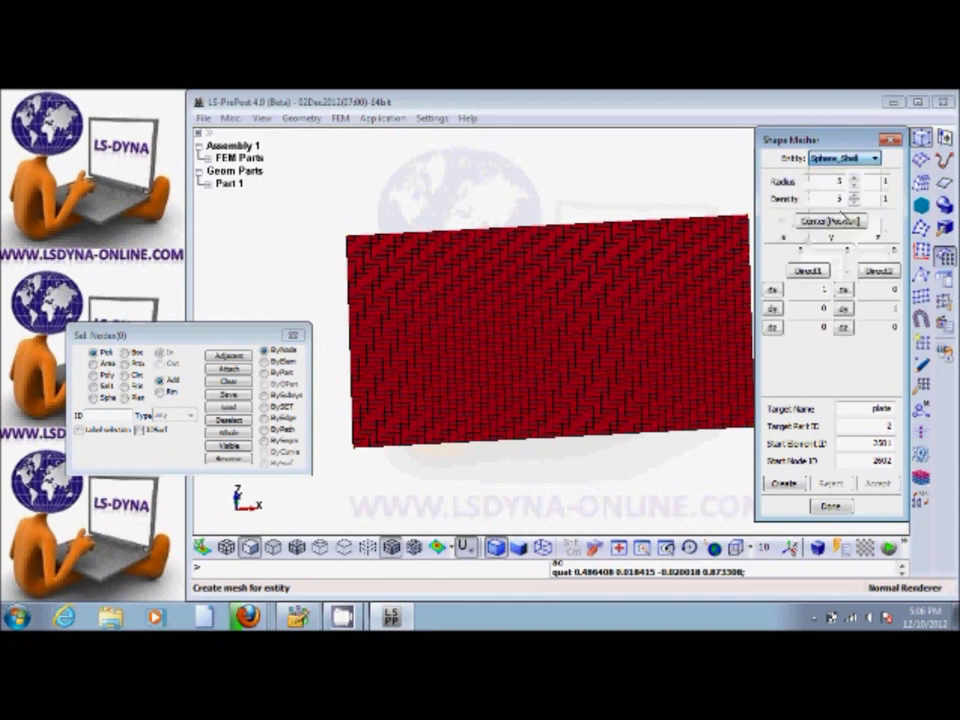
{"action": "double_click", "coordinate": [843, 182]}
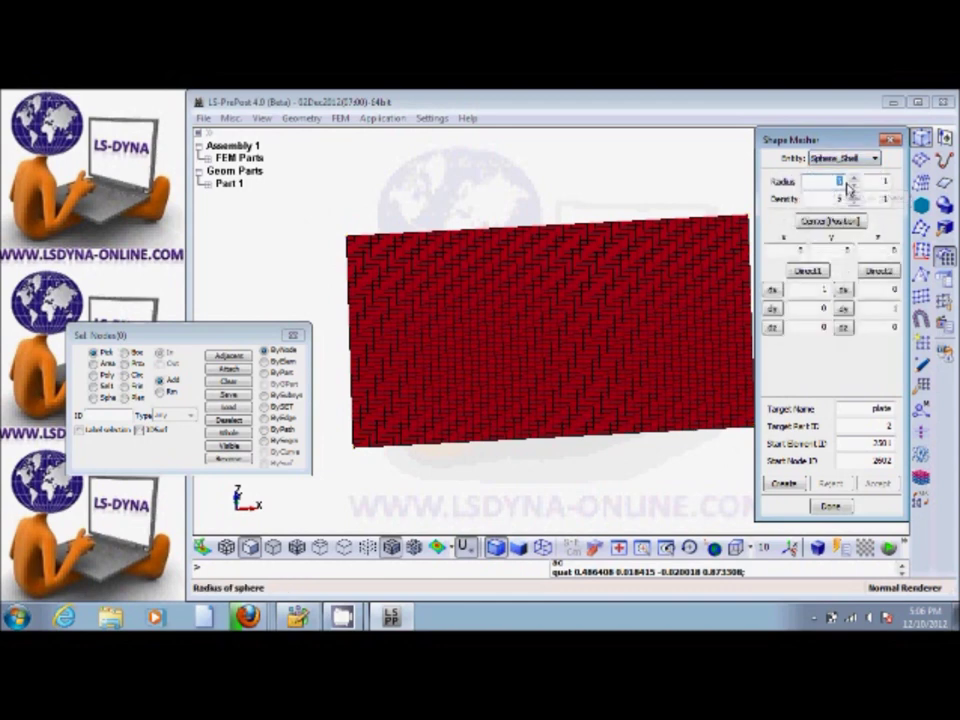
{"action": "type", "text": "30"}
{"action": "double_click", "coordinate": [846, 198]}
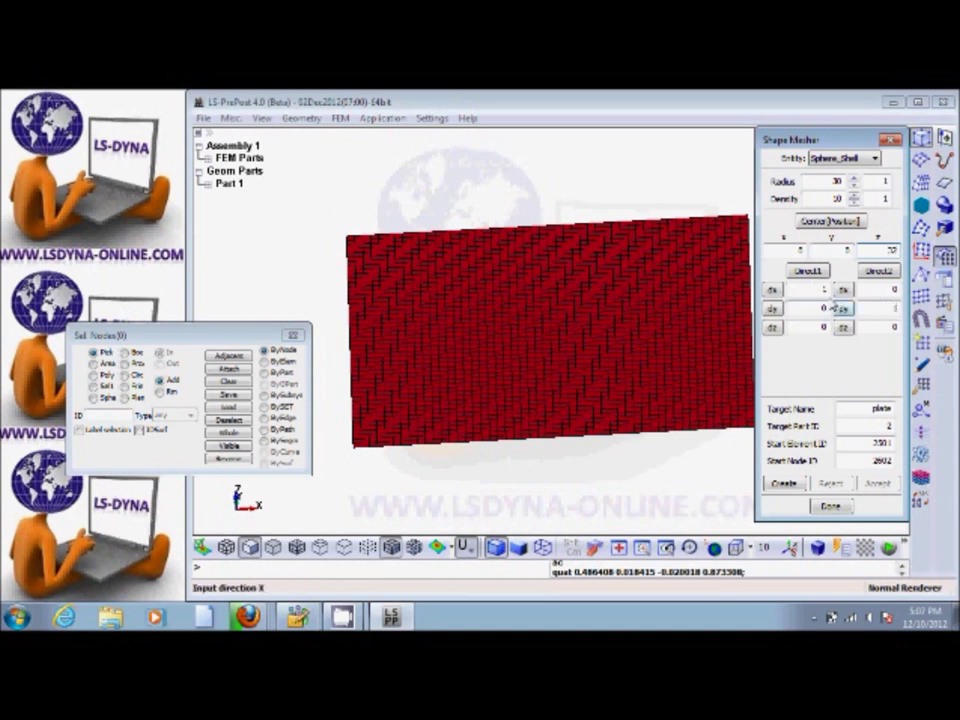
Step: Set the sphere direction, name the part 'ball', and create and accept the mesh
{"action": "double_click", "coordinate": [894, 308]}
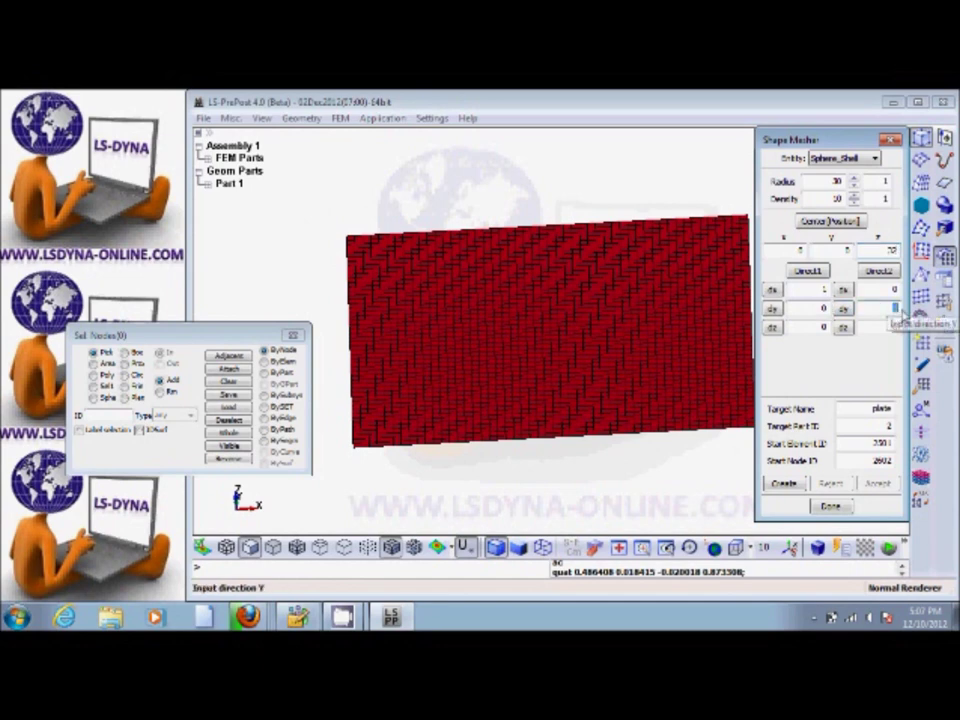
{"action": "type", "text": "0"}
{"action": "key", "text": "Return"}
{"action": "double_click", "coordinate": [894, 327]}
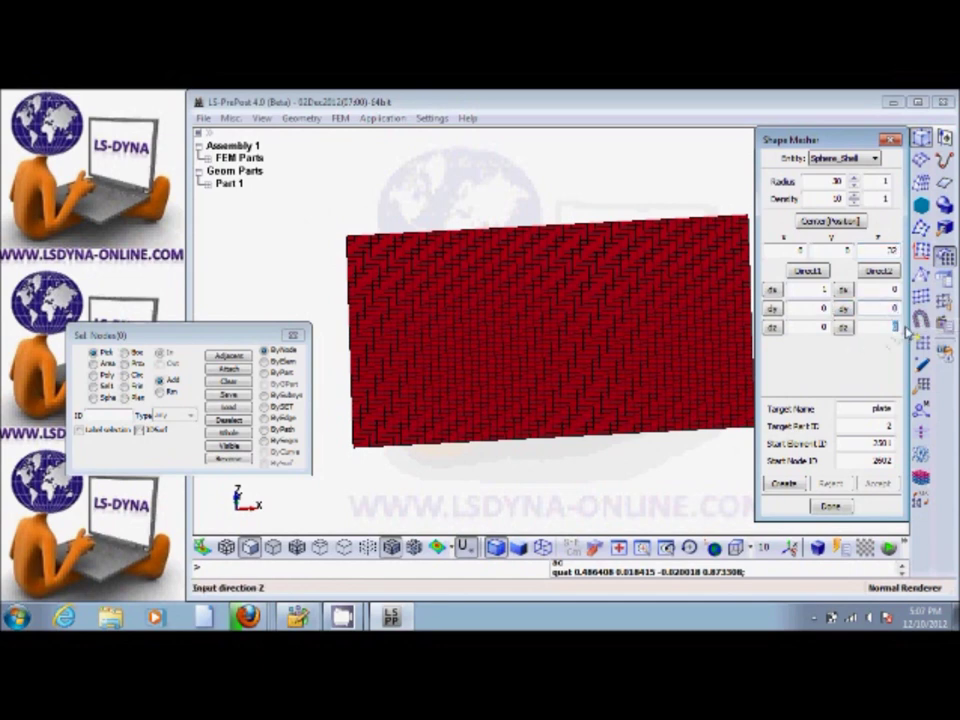
{"action": "type", "text": "1"}
{"action": "double_click", "coordinate": [880, 408]}
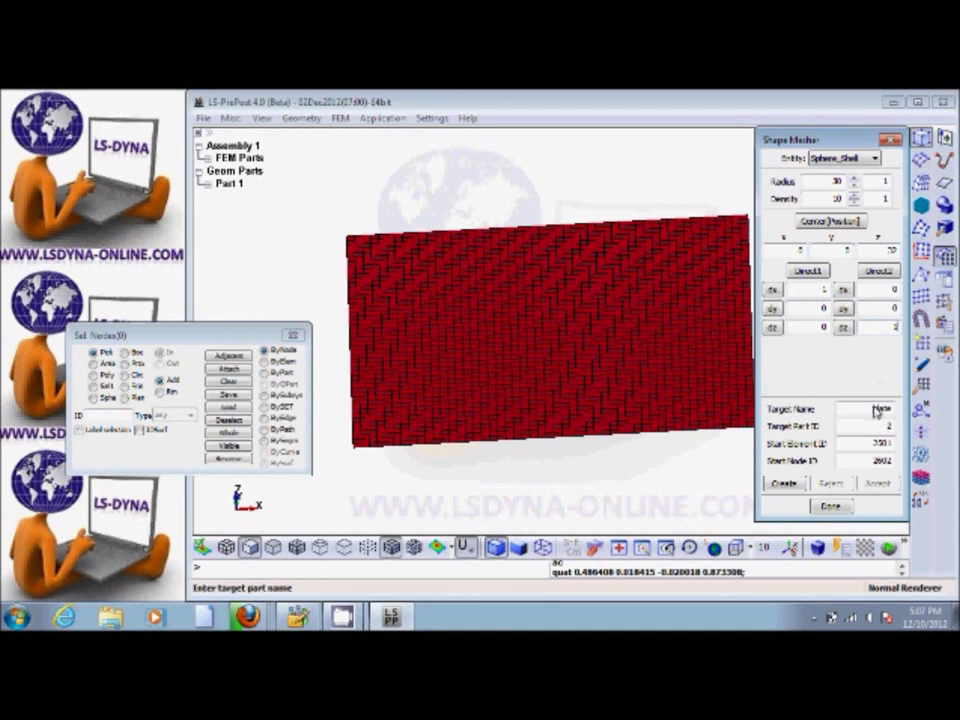
{"action": "type", "text": "h"}
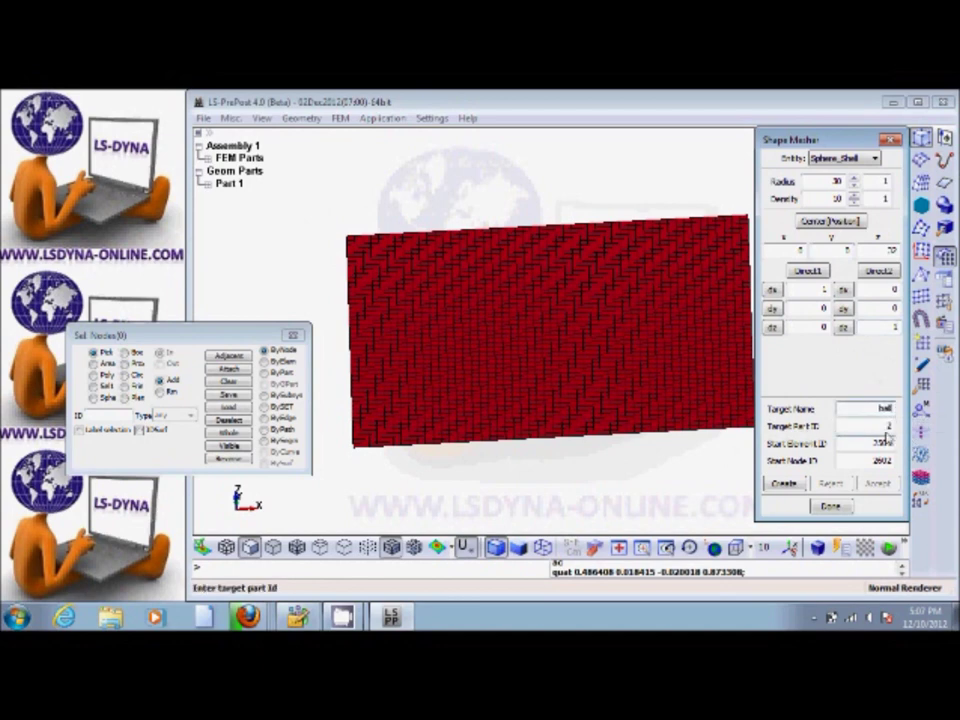
{"action": "left_click", "coordinate": [785, 486]}
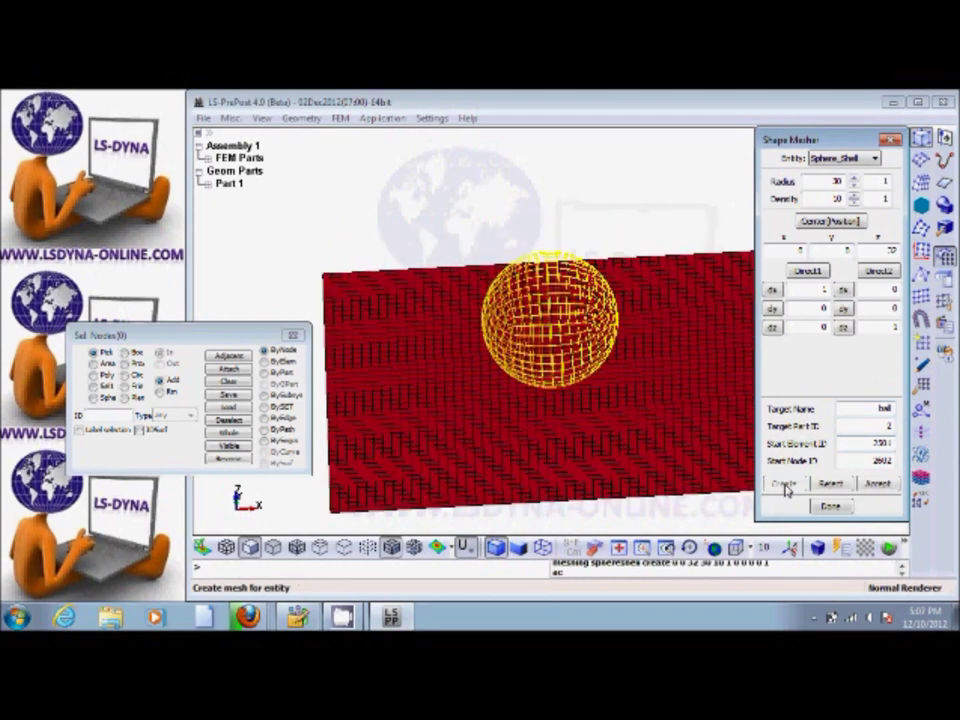
{"action": "left_click", "coordinate": [878, 484]}
{"action": "left_click_drag", "start_coordinate": [413, 363], "coordinate": [560, 420], "text": "shift"}
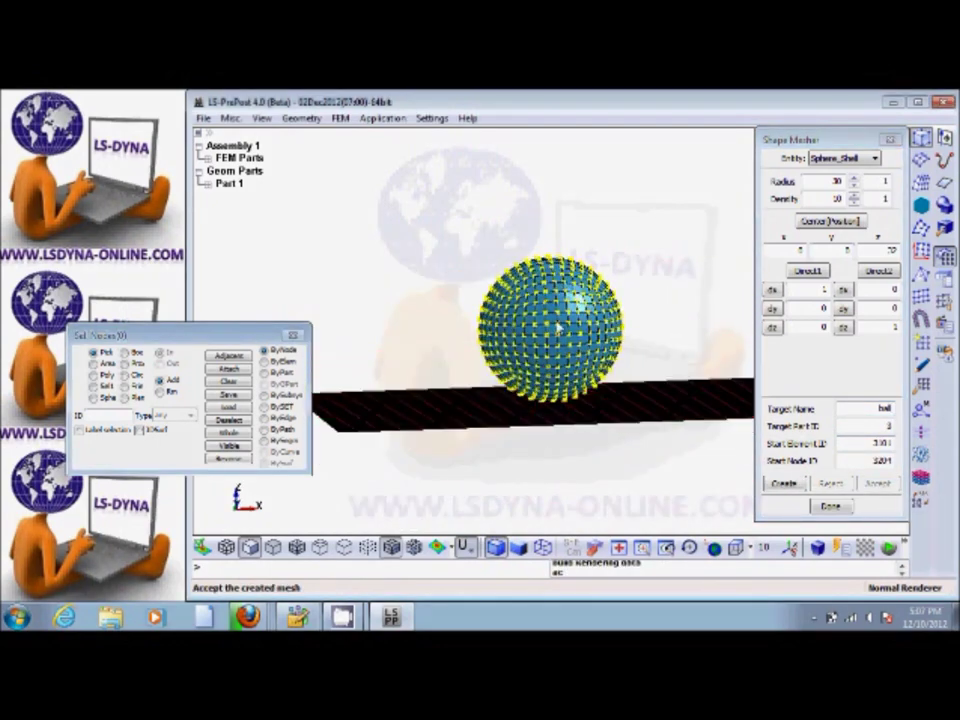
{"action": "left_click", "coordinate": [830, 506]}
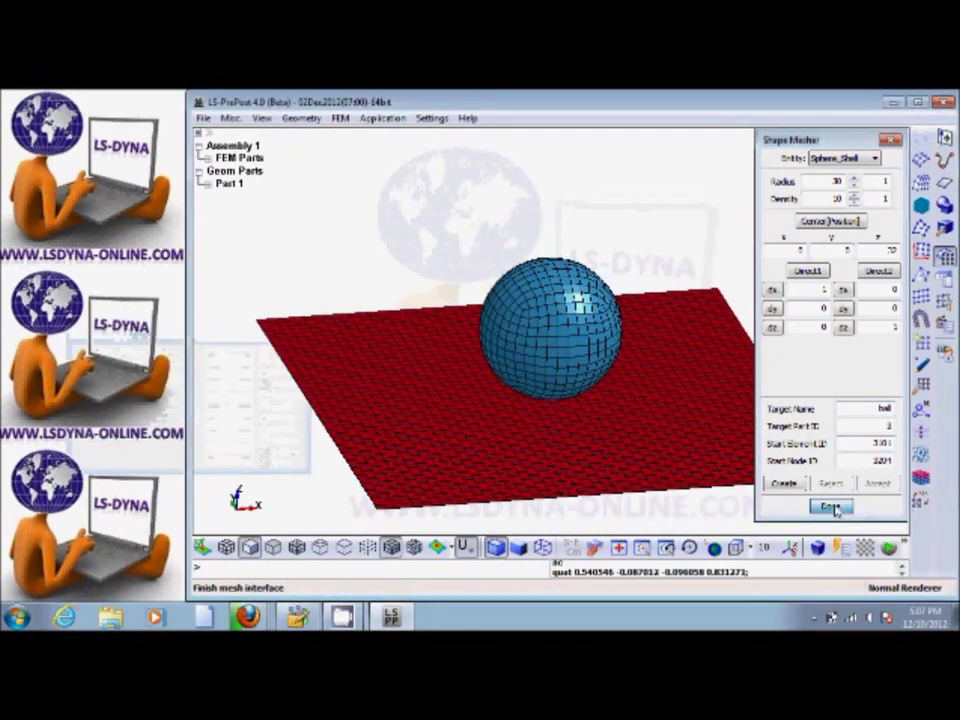
{"action": "mouse_move", "coordinate": [475, 366]}
{"action": "left_mouse_down", "text": "shift"}
{"action": "mouse_move", "coordinate": [563, 360]}
{"action": "mouse_move", "coordinate": [611, 343]}
{"action": "mouse_move", "coordinate": [514, 321]}
{"action": "mouse_move", "coordinate": [557, 400]}
{"action": "left_mouse_up", "text": "shift"}
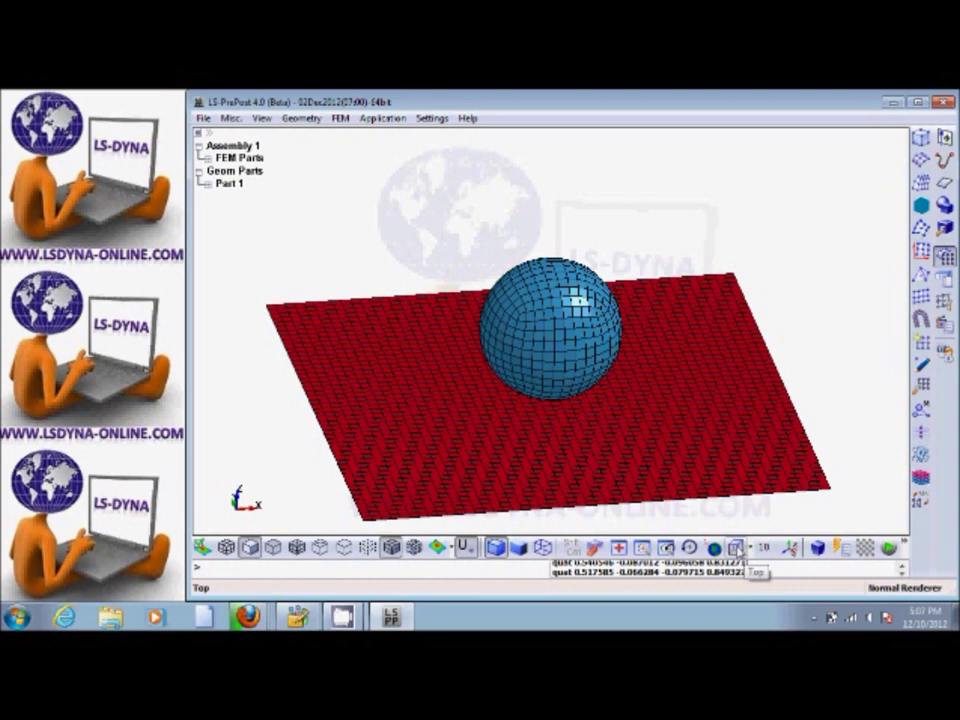
{"action": "left_click", "coordinate": [739, 552]}
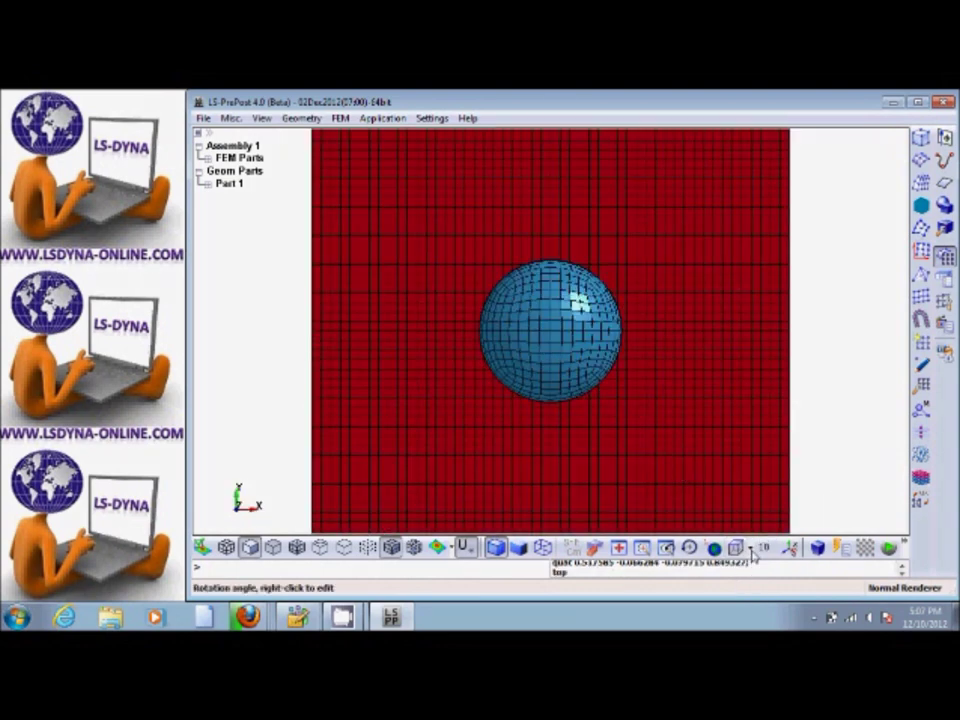
{"action": "left_click", "coordinate": [749, 548]}
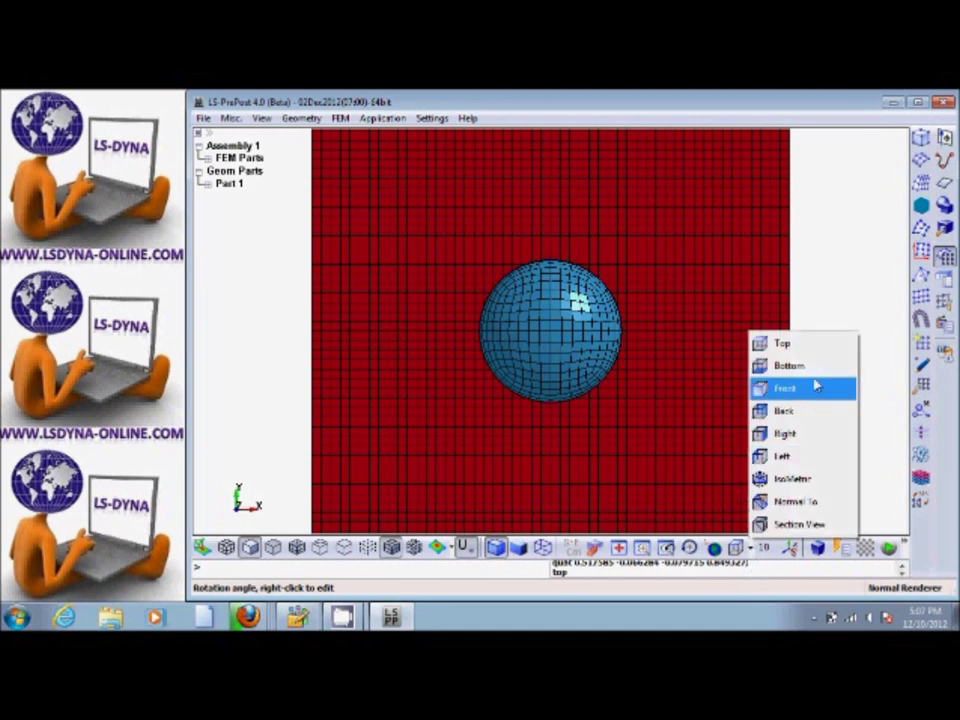
{"action": "left_click", "coordinate": [830, 272]}
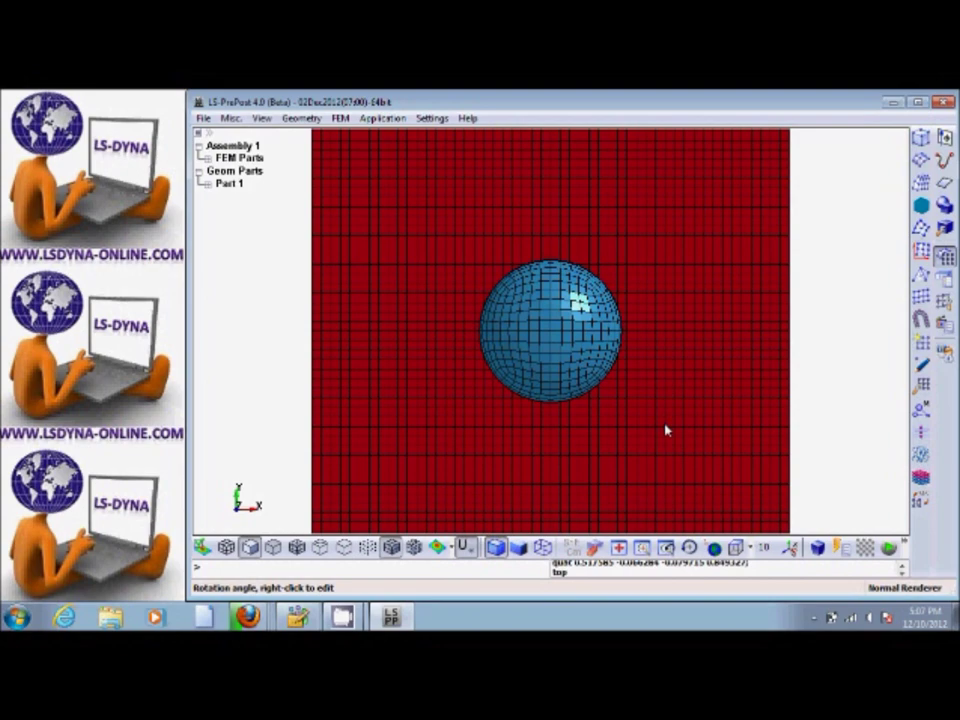
{"action": "scroll", "coordinate": [640, 400], "scroll_direction": "down", "scroll_amount": 2}
{"action": "scroll", "coordinate": [600, 350], "scroll_direction": "down", "scroll_amount": 2}
{"action": "scroll", "coordinate": [519, 282], "scroll_direction": "down", "scroll_amount": 1}
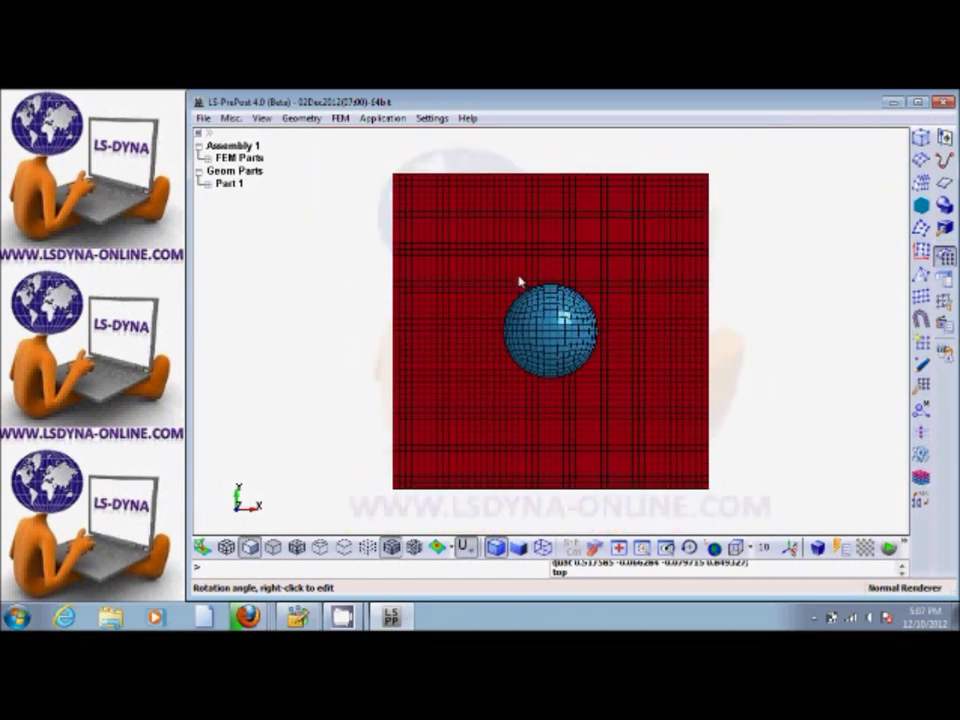
{"action": "scroll", "coordinate": [590, 372], "scroll_direction": "down", "scroll_amount": 1}
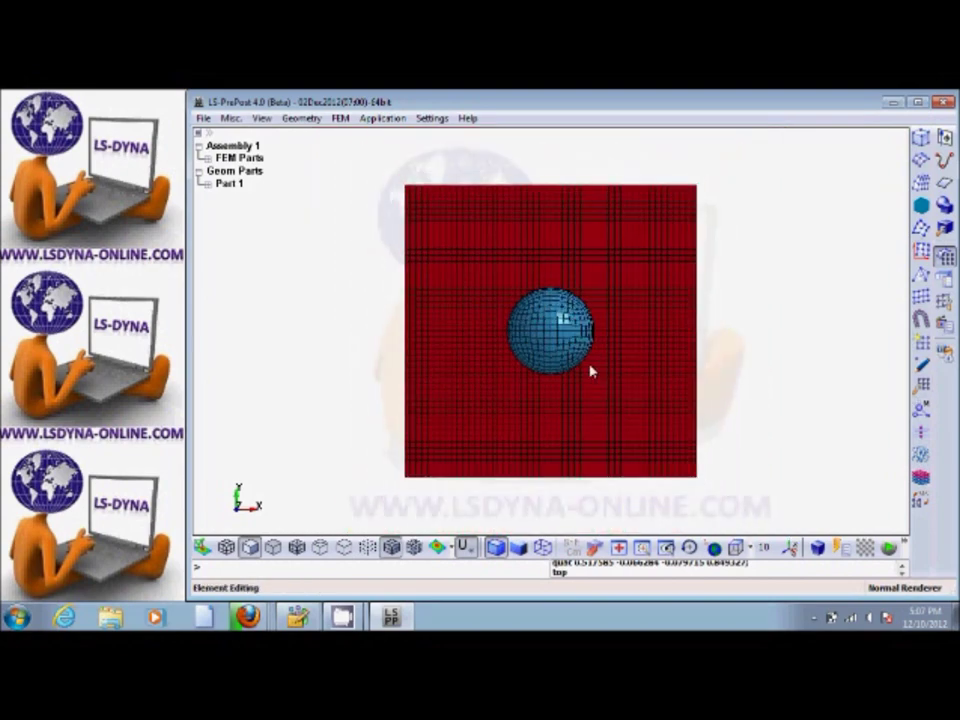
{"action": "scroll", "coordinate": [590, 372], "scroll_direction": "down", "scroll_amount": 1}
{"action": "scroll", "coordinate": [632, 386], "scroll_direction": "up", "scroll_amount": 2}
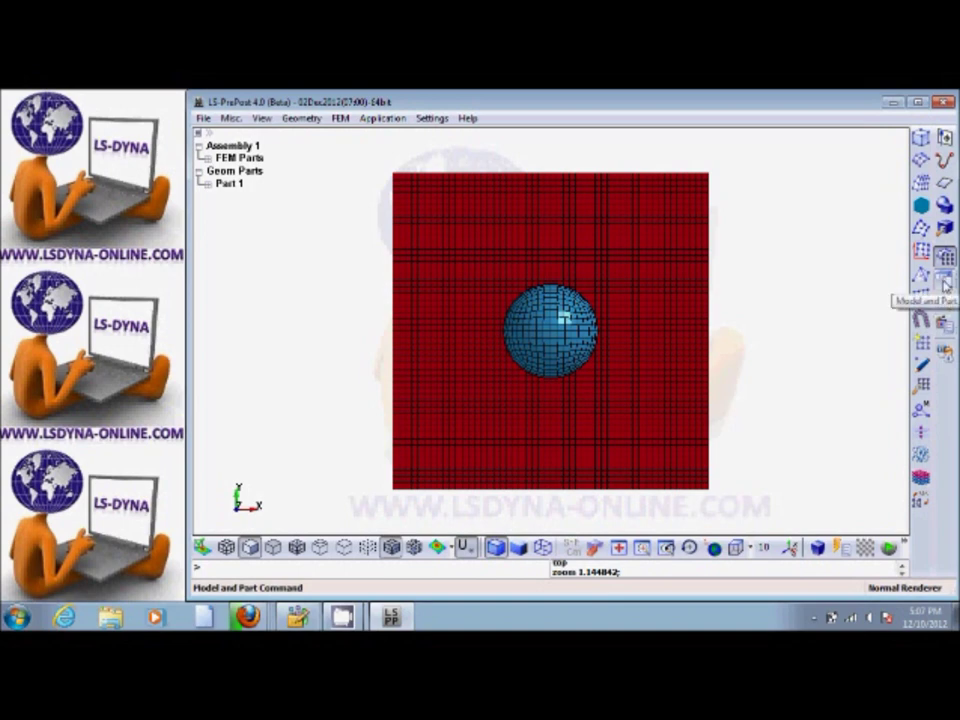
{"action": "left_click", "coordinate": [945, 284]}
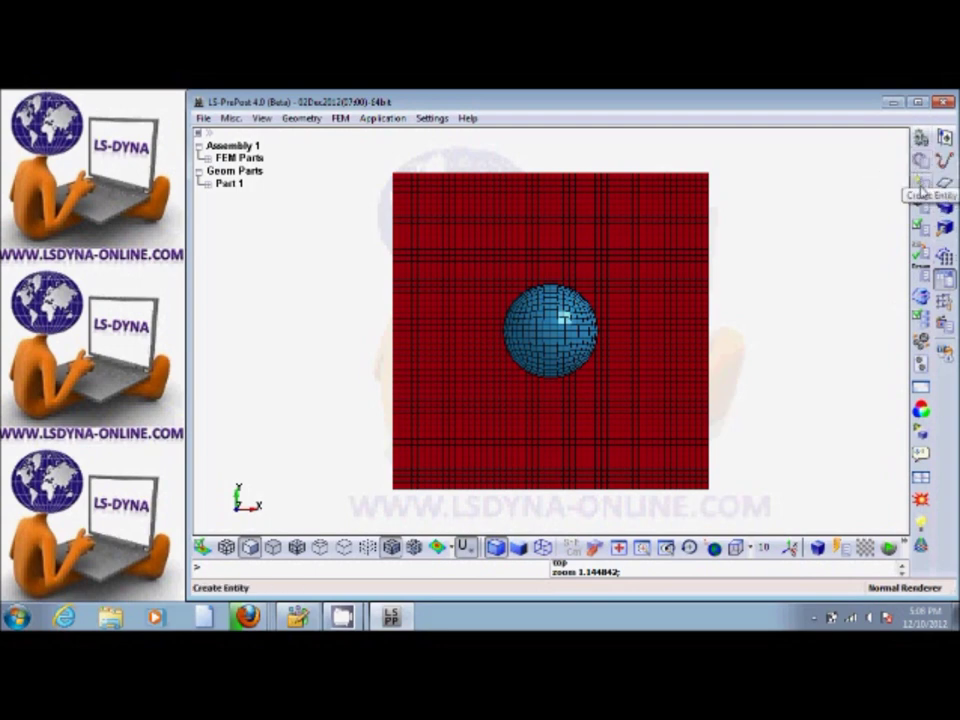
Step: Start a new Boundary Spc constraint with area-based node selection
{"action": "left_click", "coordinate": [921, 185]}
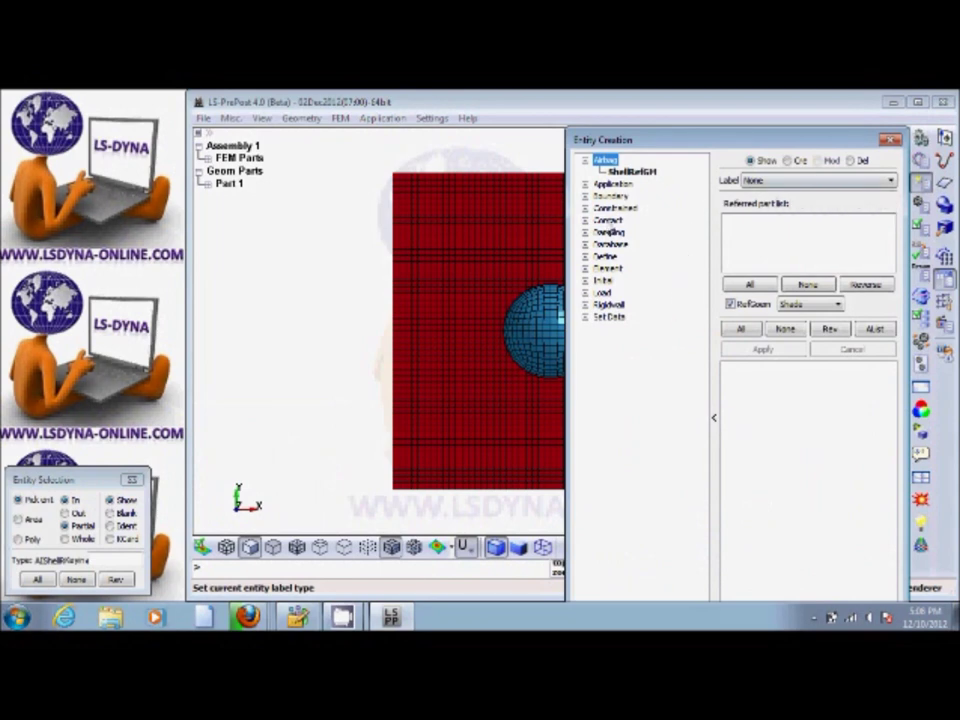
{"action": "left_click", "coordinate": [585, 196]}
{"action": "left_click", "coordinate": [613, 207]}
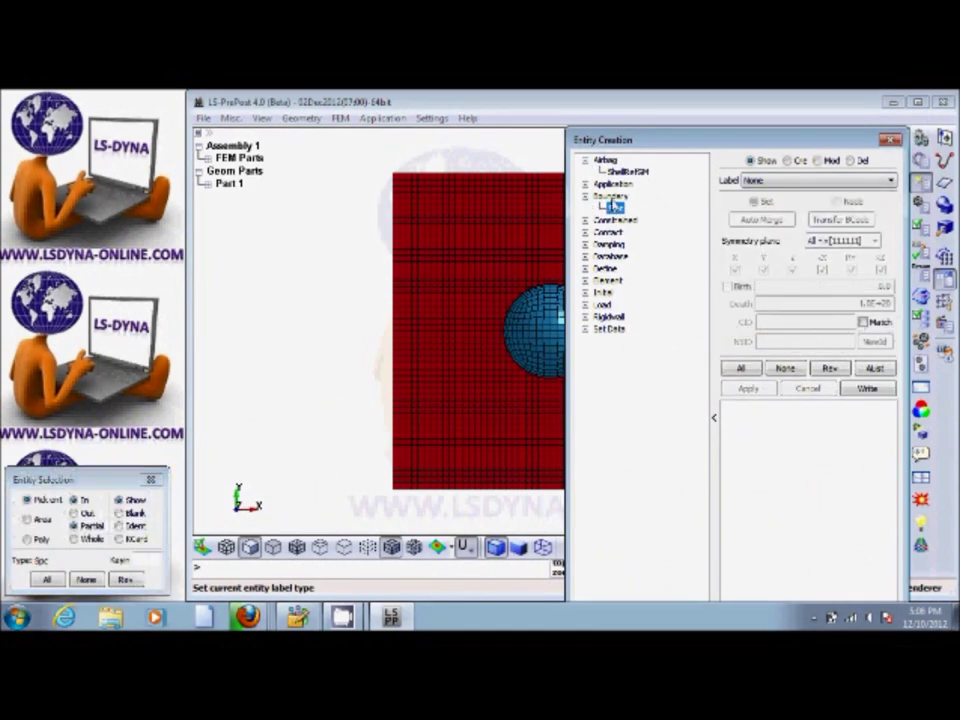
{"action": "left_click", "coordinate": [788, 161]}
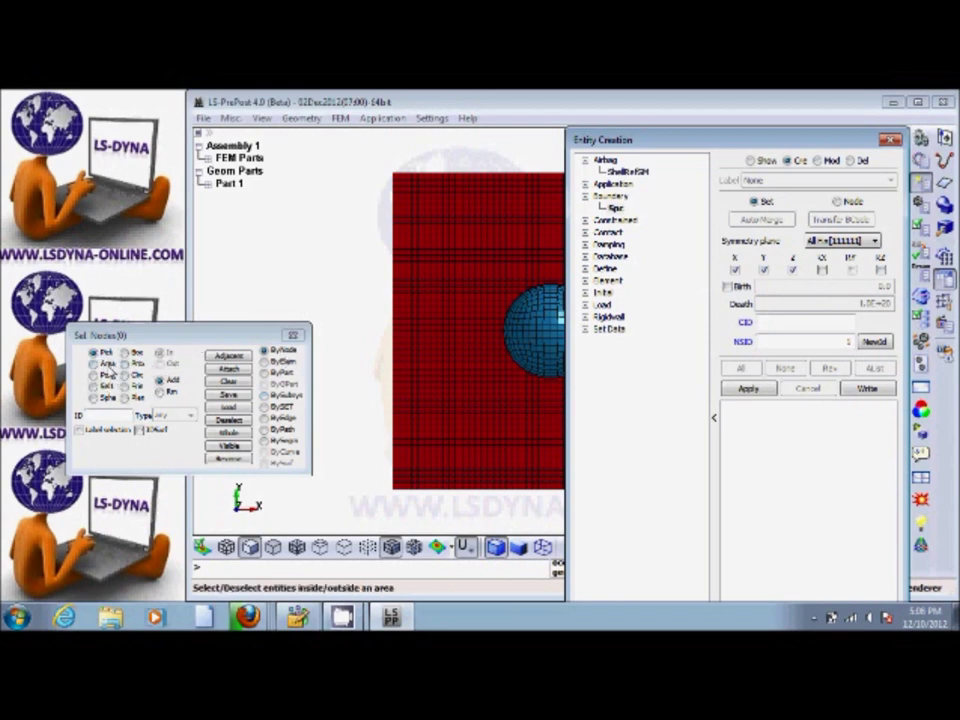
{"action": "left_click", "coordinate": [104, 365]}
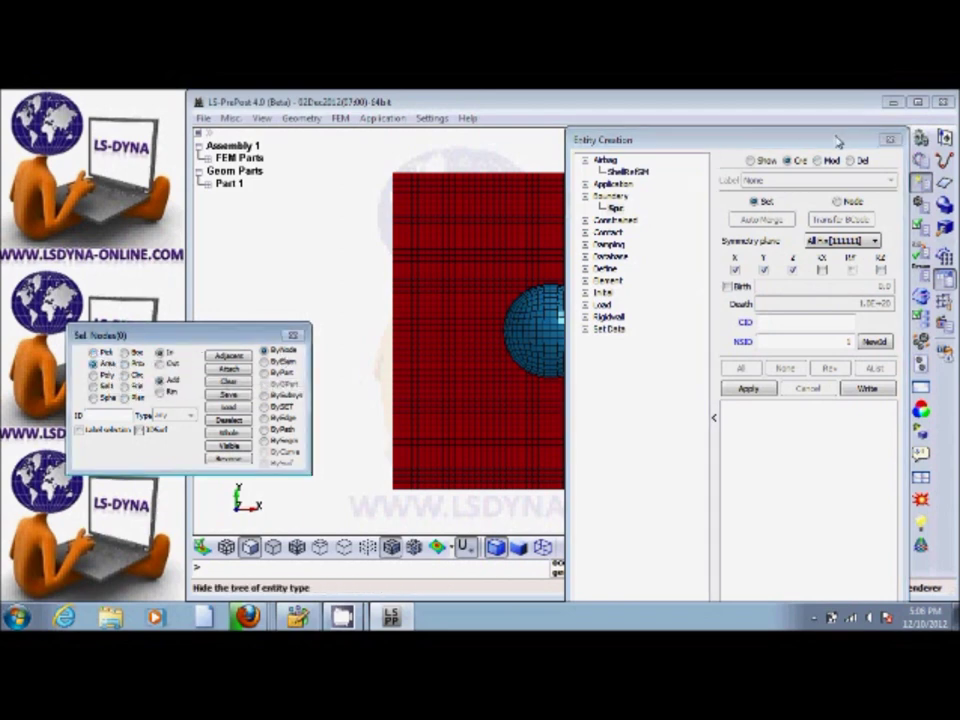
Step: Area-select the plate's outer edge nodes and apply the fully fixed constraint
{"action": "left_click_drag", "start_coordinate": [835, 140], "coordinate": [637, 532]}
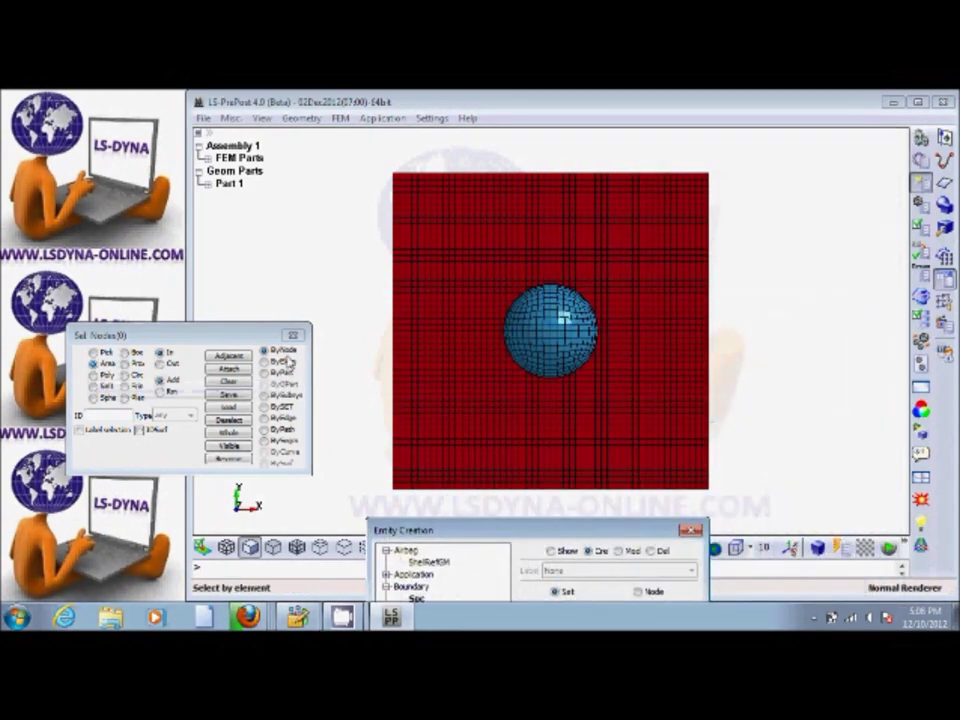
{"action": "left_click_drag", "start_coordinate": [373, 165], "coordinate": [396, 500]}
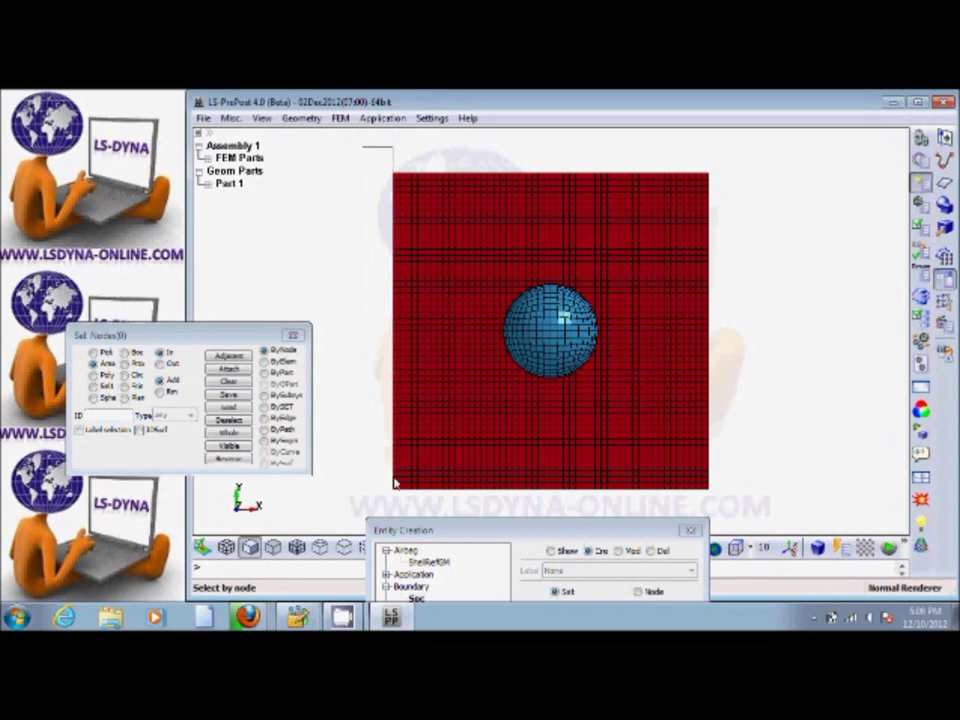
{"action": "left_click_drag", "start_coordinate": [740, 510], "coordinate": [369, 497]}
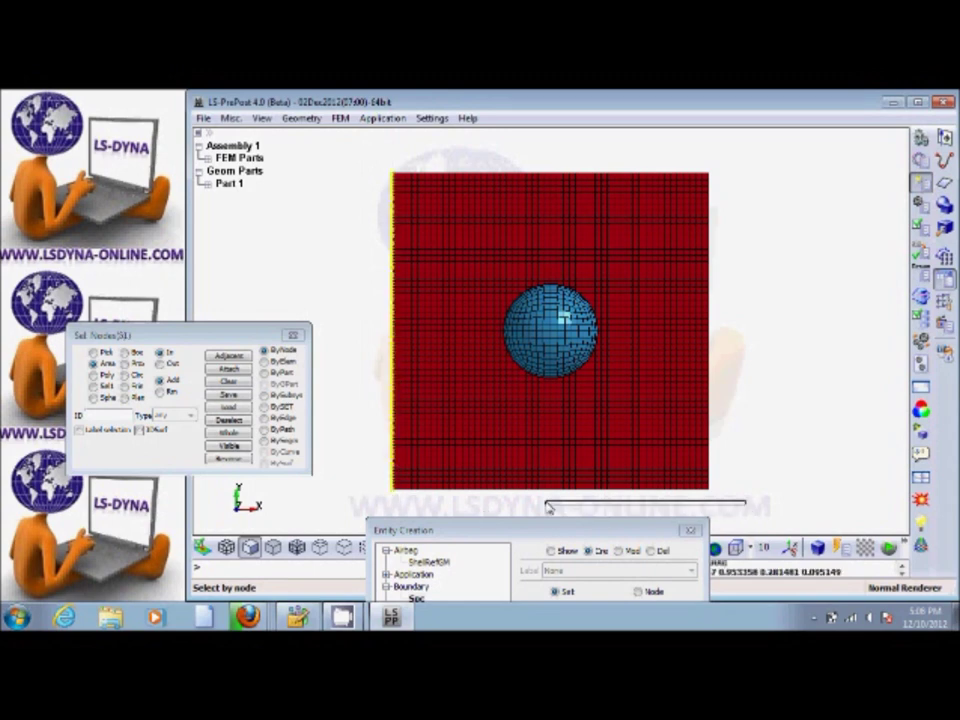
{"action": "mouse_move", "coordinate": [777, 508]}
{"action": "left_mouse_down"}
{"action": "mouse_move", "coordinate": [750, 502]}
{"action": "mouse_move", "coordinate": [708, 163]}
{"action": "left_mouse_up"}
{"action": "left_click_drag", "start_coordinate": [367, 152], "coordinate": [728, 182]}
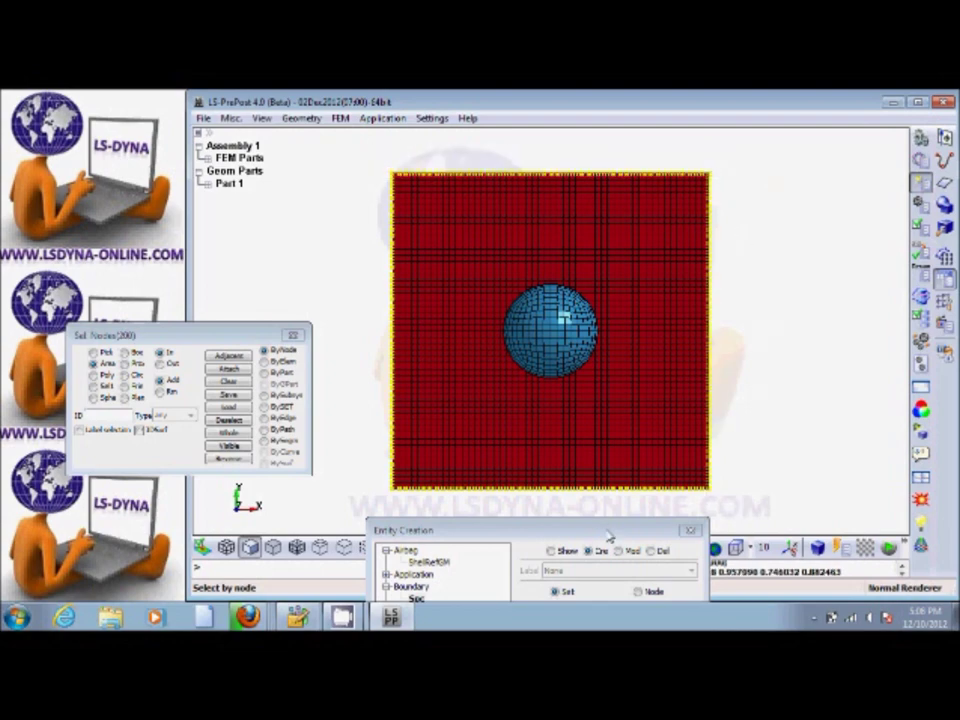
{"action": "mouse_move", "coordinate": [601, 530]}
{"action": "left_mouse_down"}
{"action": "mouse_move", "coordinate": [793, 317]}
{"action": "mouse_move", "coordinate": [810, 160]}
{"action": "mouse_move", "coordinate": [833, 135]}
{"action": "left_mouse_up"}
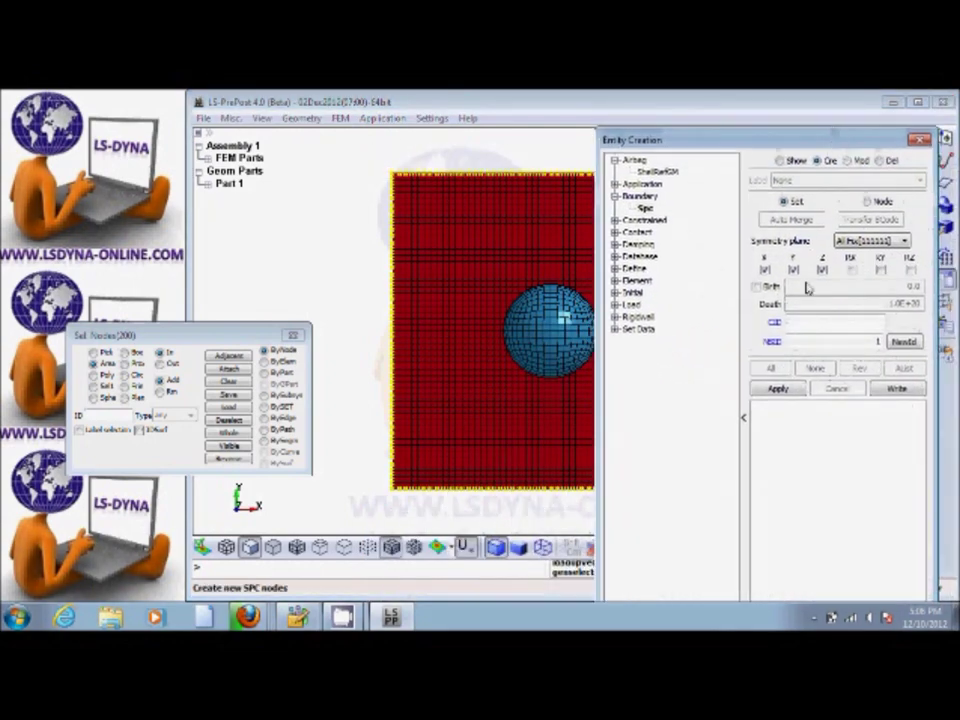
{"action": "left_click", "coordinate": [781, 390]}
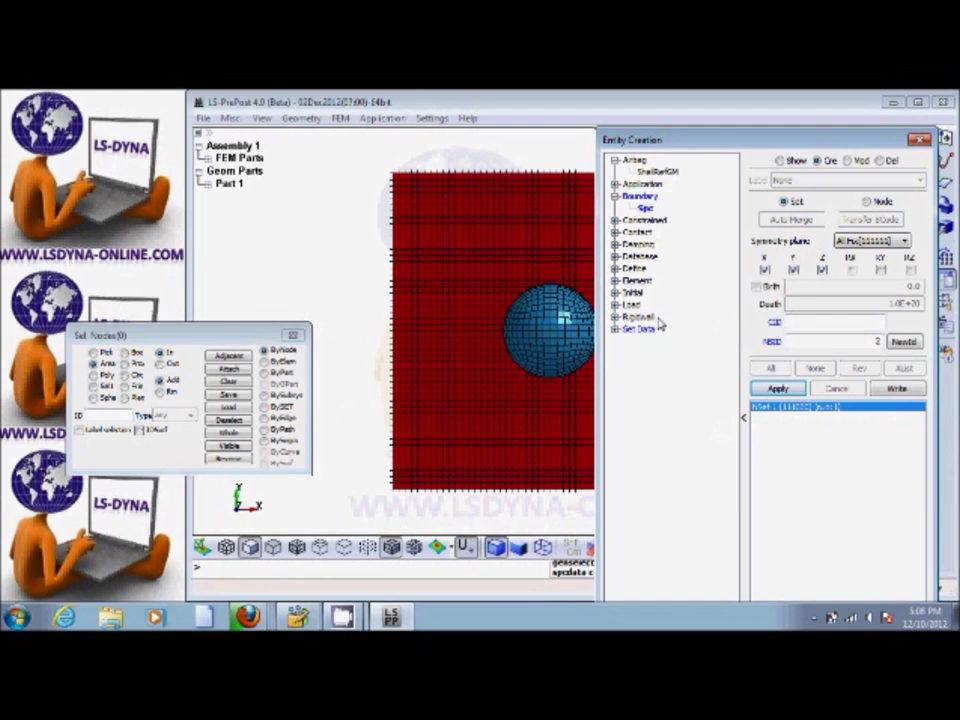
Step: Give the ball's nodes an initial Z velocity of −10000 and close the creation tools
{"action": "left_click", "coordinate": [615, 293]}
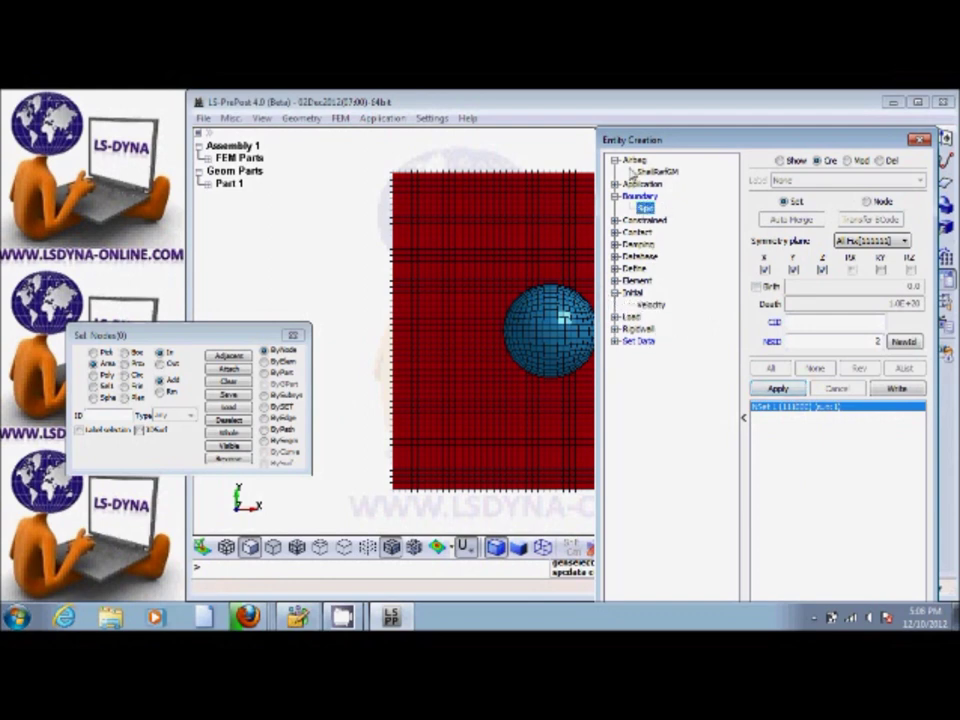
{"action": "left_click", "coordinate": [660, 304]}
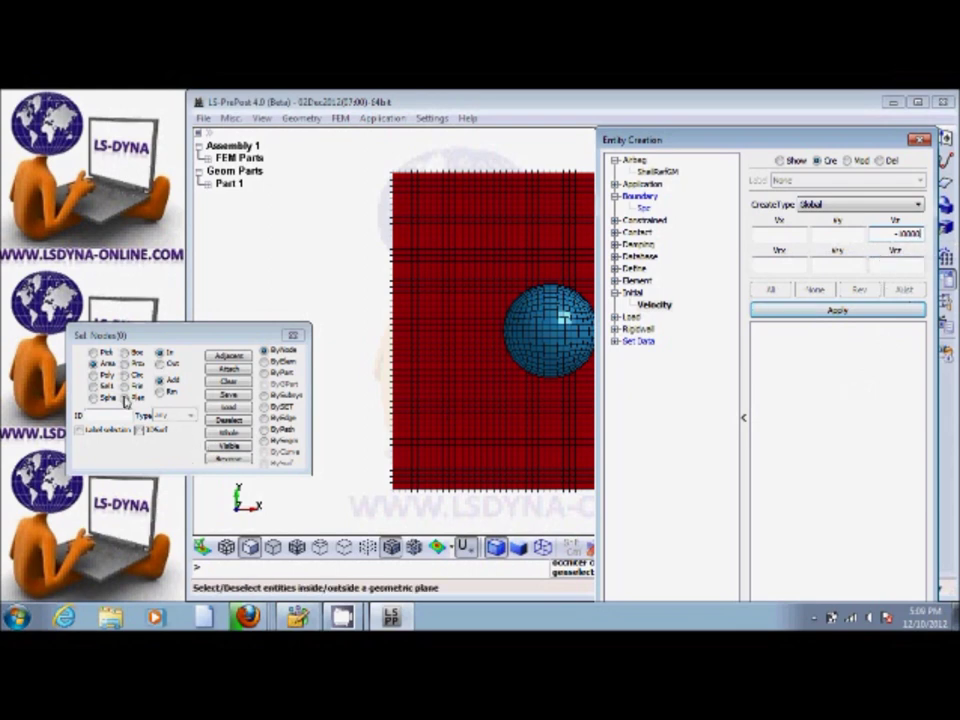
{"action": "left_click", "coordinate": [94, 353]}
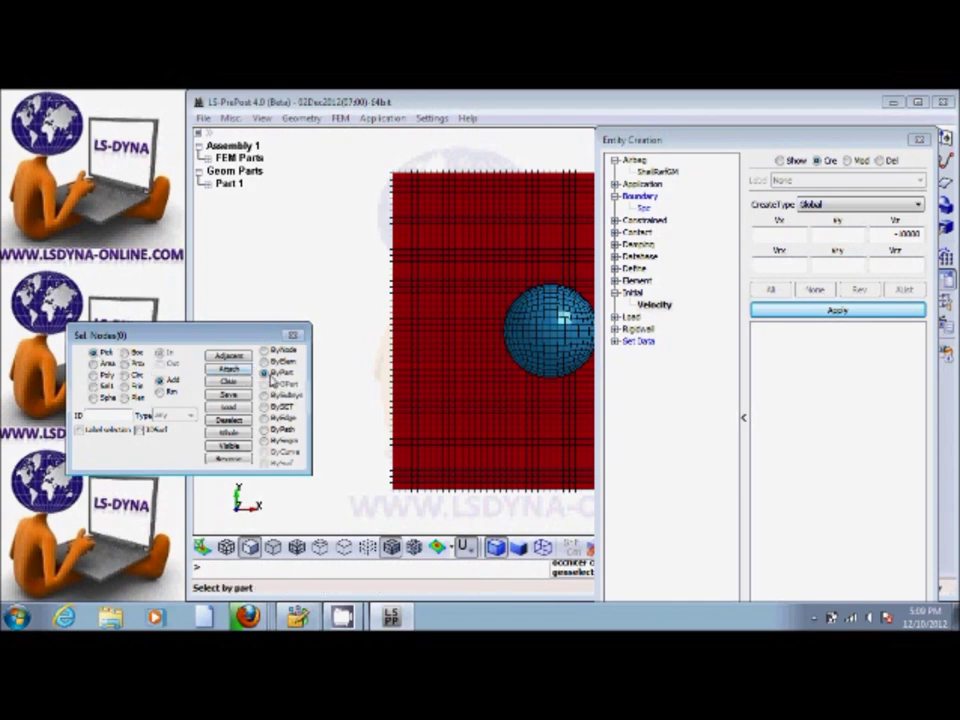
{"action": "left_click_drag", "start_coordinate": [553, 349], "coordinate": [542, 339]}
{"action": "left_click", "coordinate": [546, 330]}
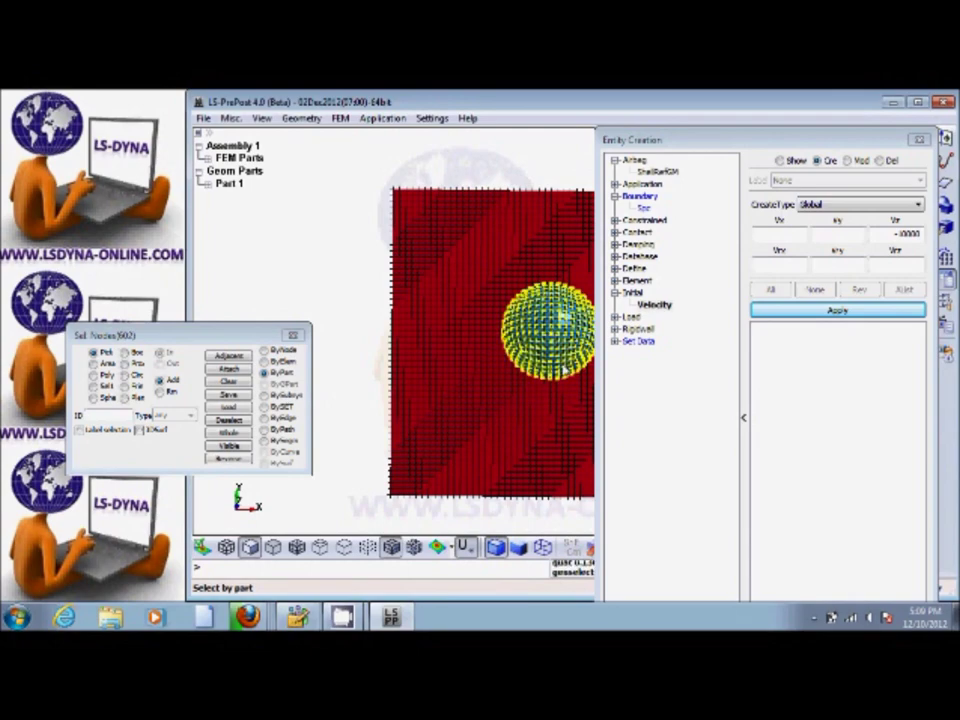
{"action": "left_click", "coordinate": [836, 314]}
{"action": "mouse_move", "coordinate": [450, 401]}
{"action": "left_mouse_down"}
{"action": "mouse_move", "coordinate": [493, 206]}
{"action": "mouse_move", "coordinate": [446, 274]}
{"action": "mouse_move", "coordinate": [467, 317]}
{"action": "left_mouse_up"}
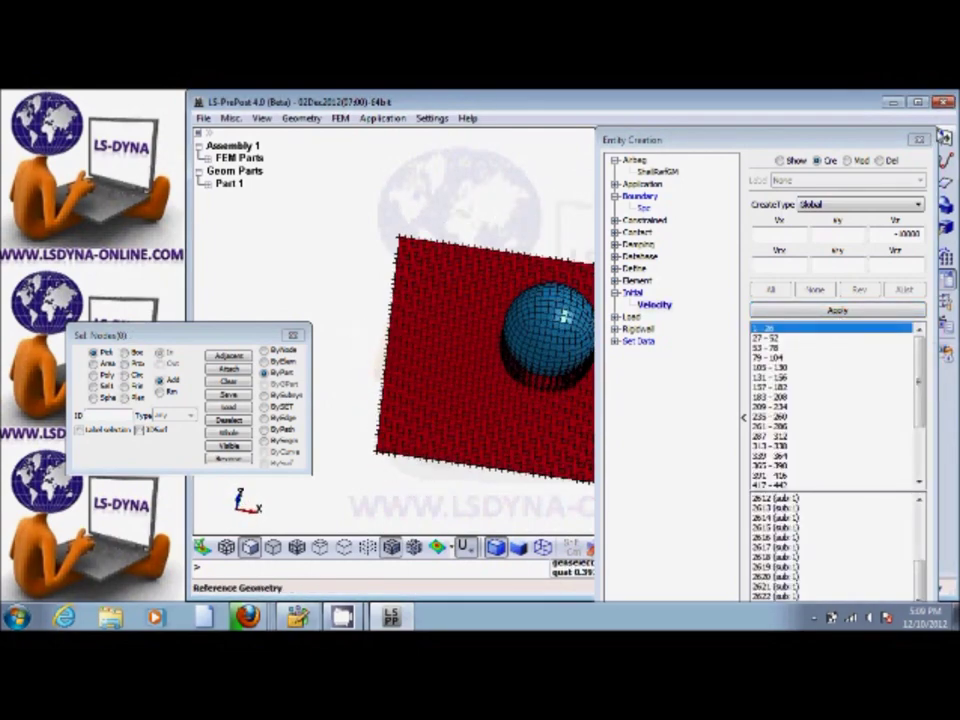
{"action": "left_click", "coordinate": [919, 139]}
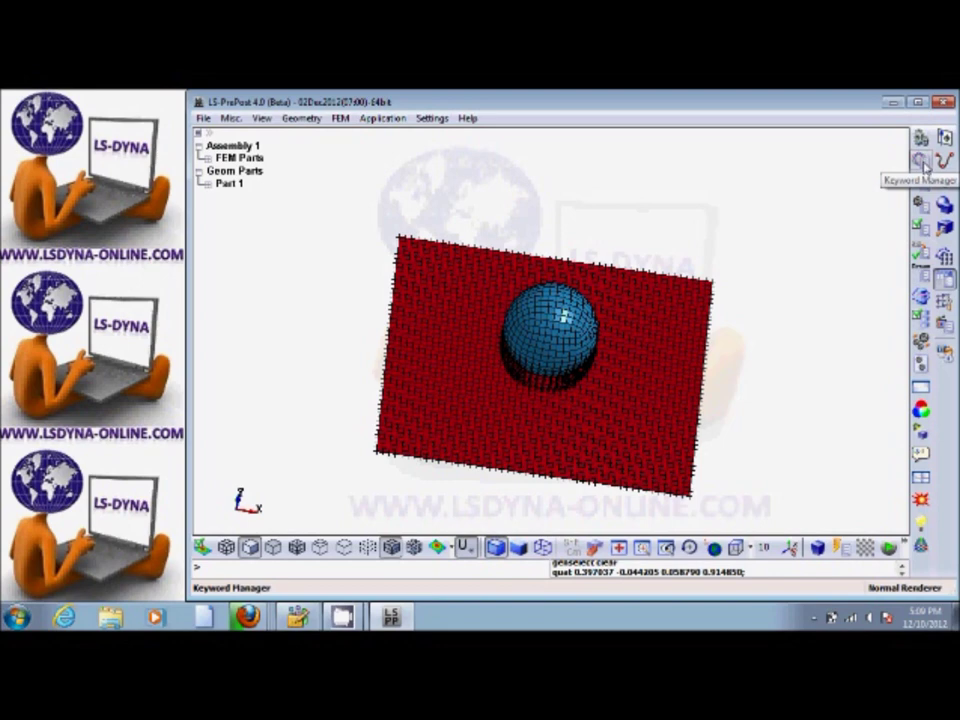
Step: Open the Keyword Manager with all keywords listed and expand the MAT group
{"action": "left_click", "coordinate": [921, 161]}
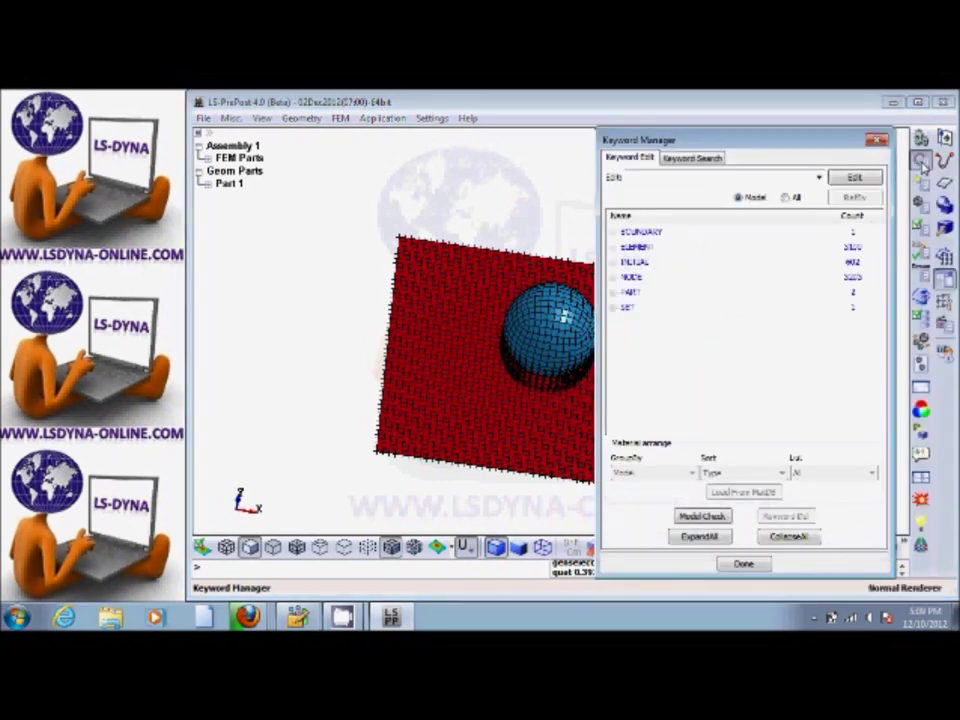
{"action": "left_click", "coordinate": [787, 198]}
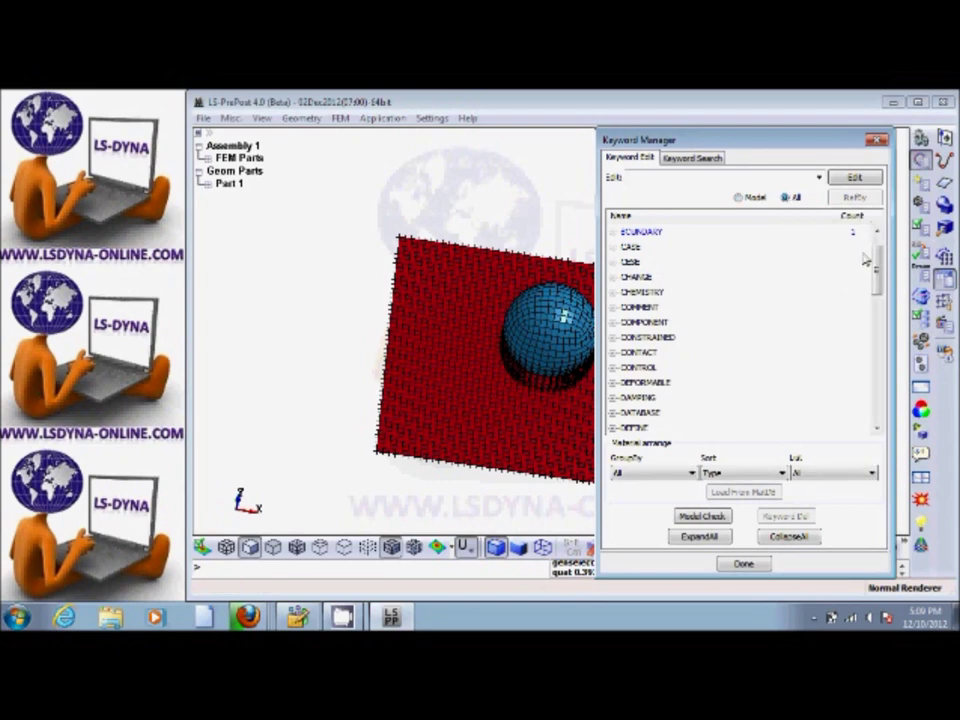
{"action": "left_click_drag", "start_coordinate": [878, 267], "coordinate": [868, 336]}
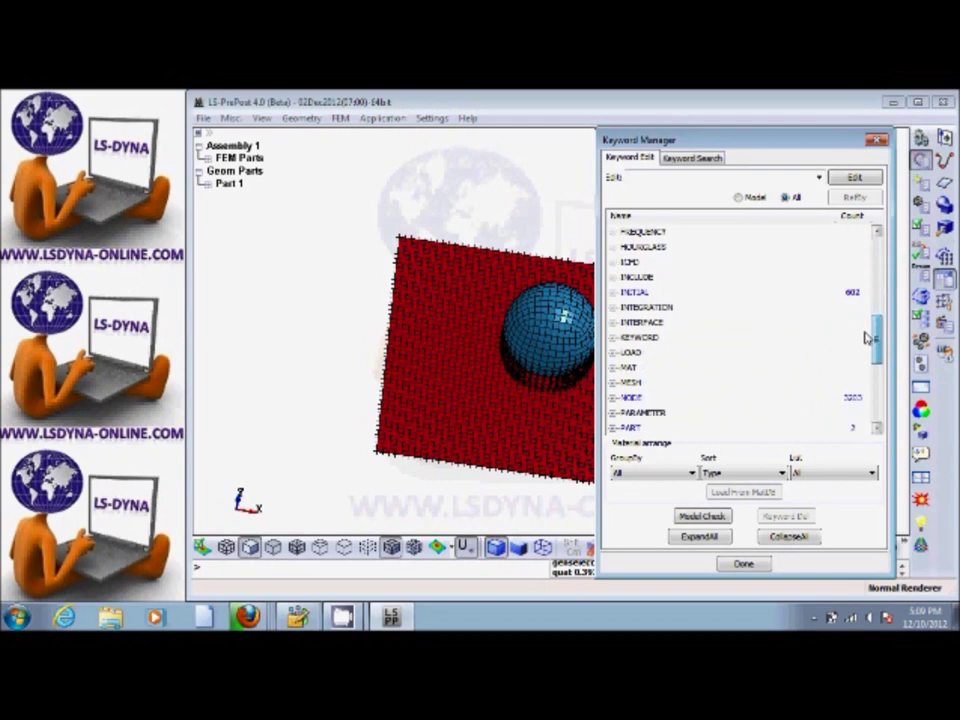
{"action": "left_click", "coordinate": [614, 367]}
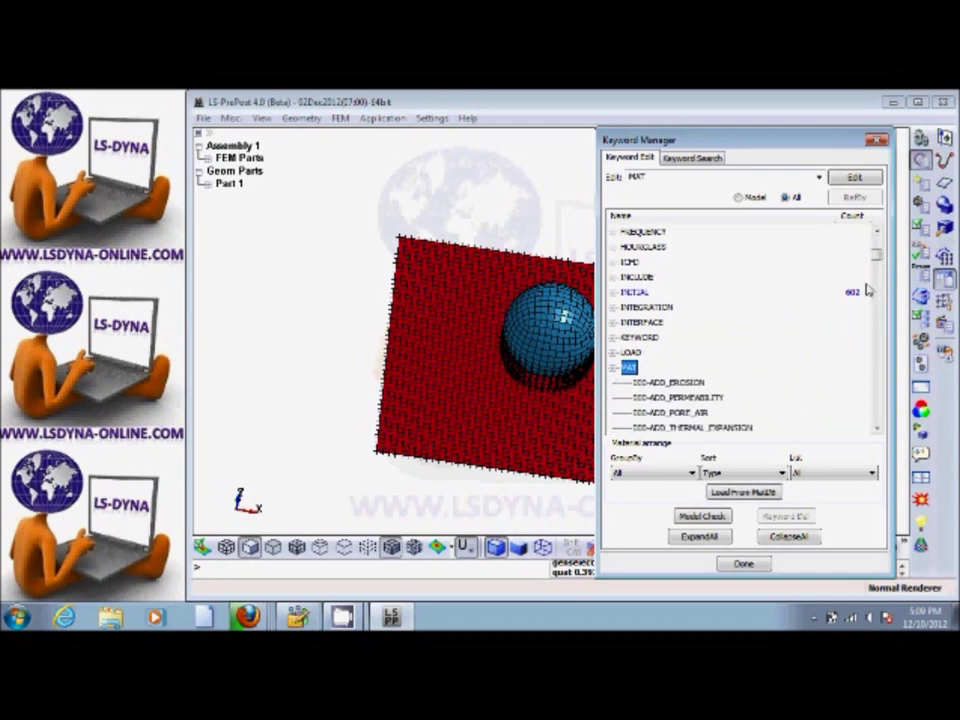
{"action": "left_click_drag", "start_coordinate": [877, 259], "coordinate": [878, 266]}
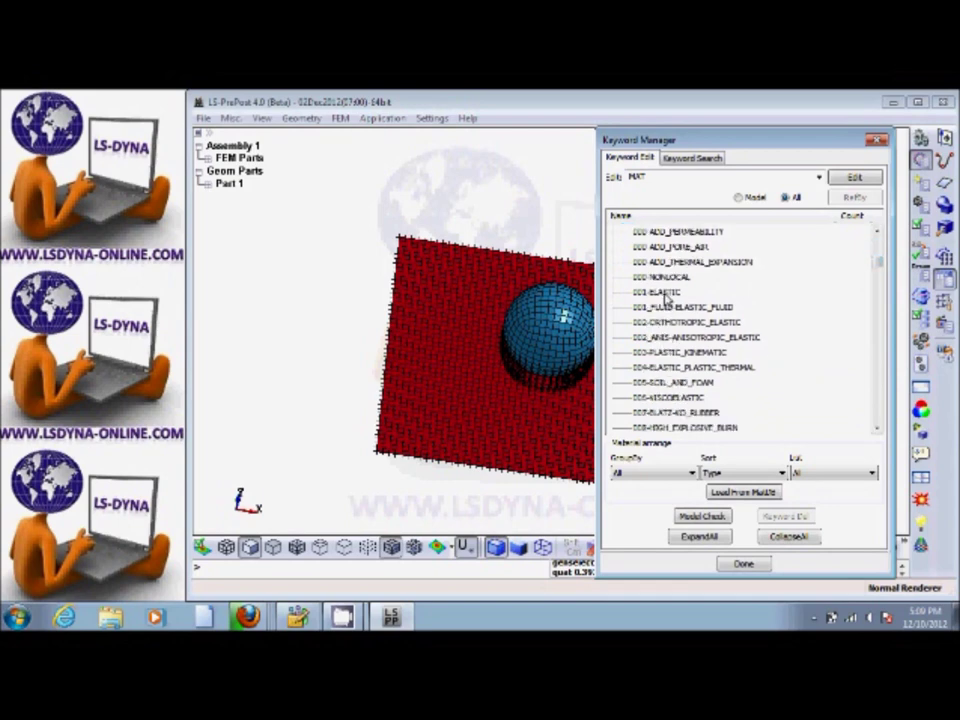
Step: Create 001-ELASTIC material 1 with density 7.85e-9, modulus 2.1e5 and Poisson's ratio 0.3
{"action": "left_click", "coordinate": [660, 292]}
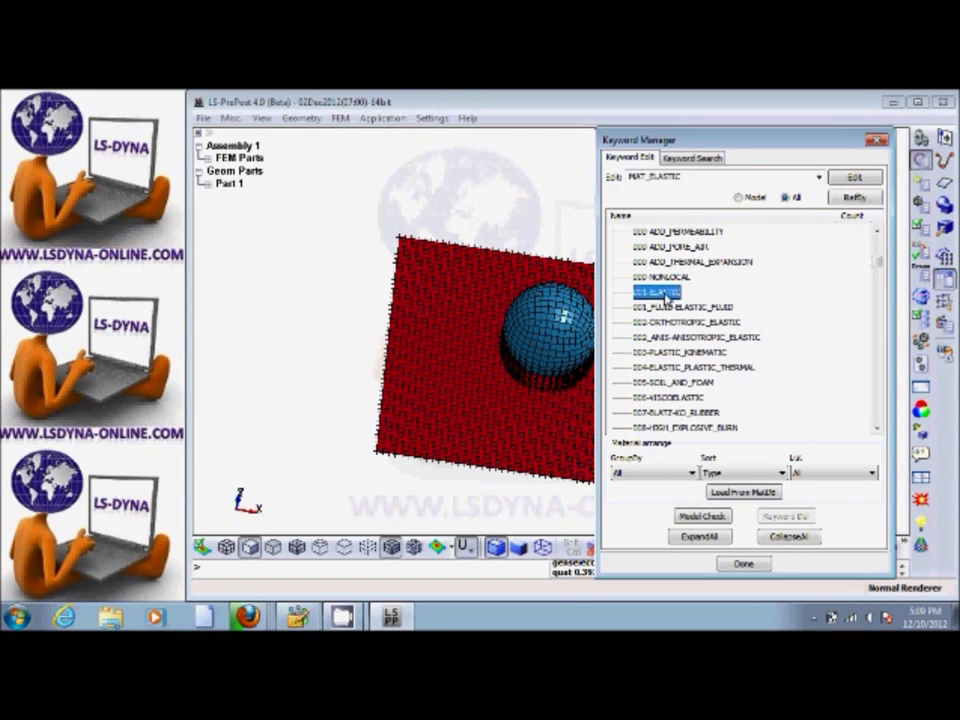
{"action": "left_click", "coordinate": [853, 180]}
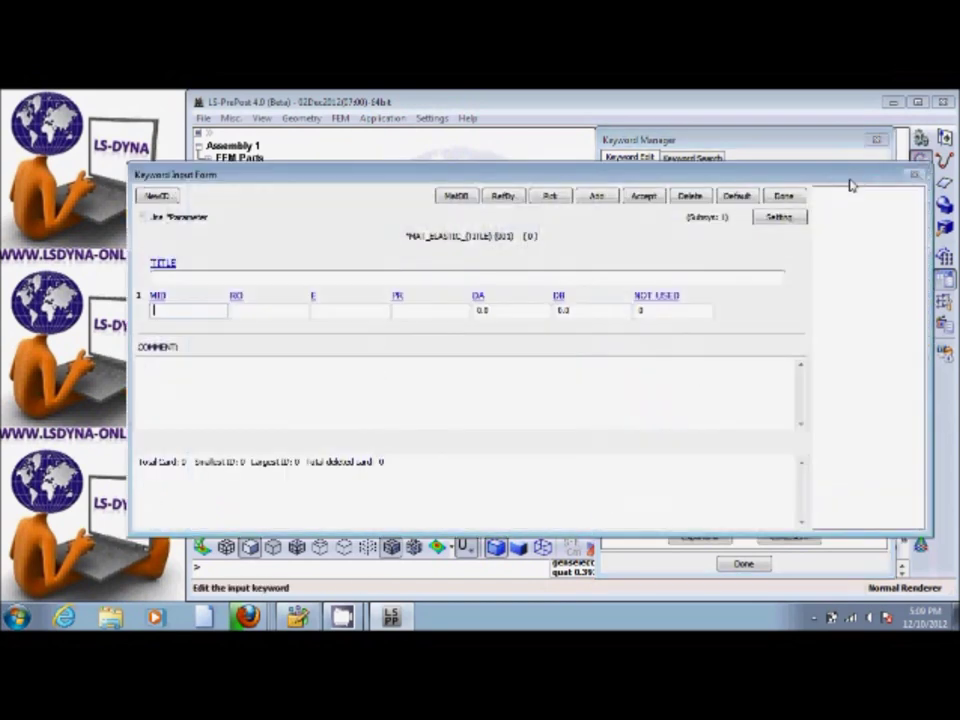
{"action": "left_click", "coordinate": [157, 196]}
{"action": "type", "text": "7.85e-9"}
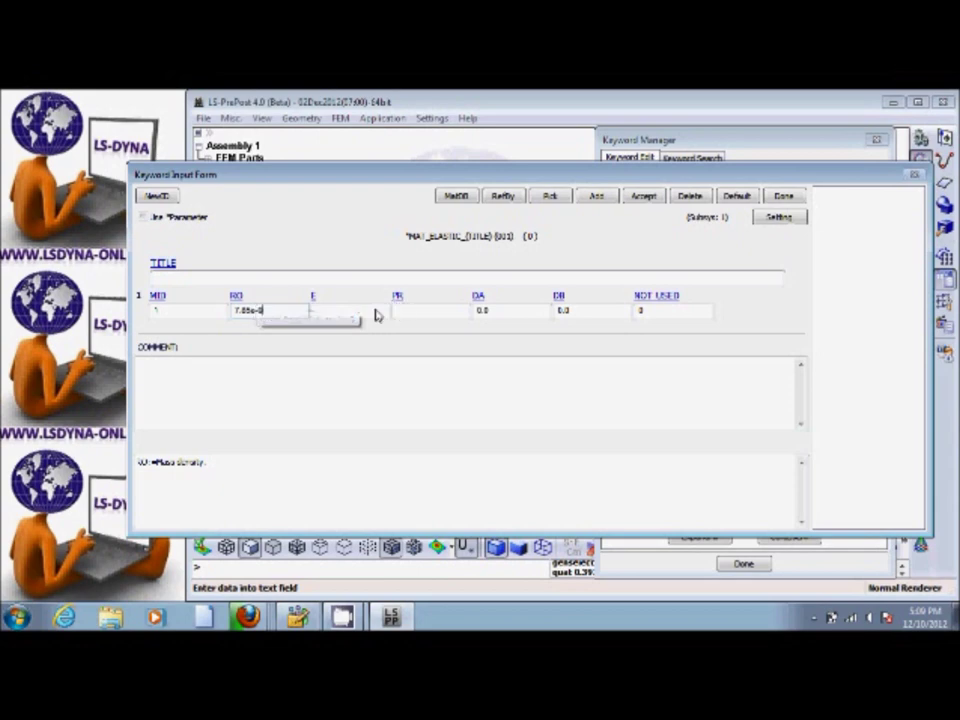
{"action": "left_click", "coordinate": [370, 314]}
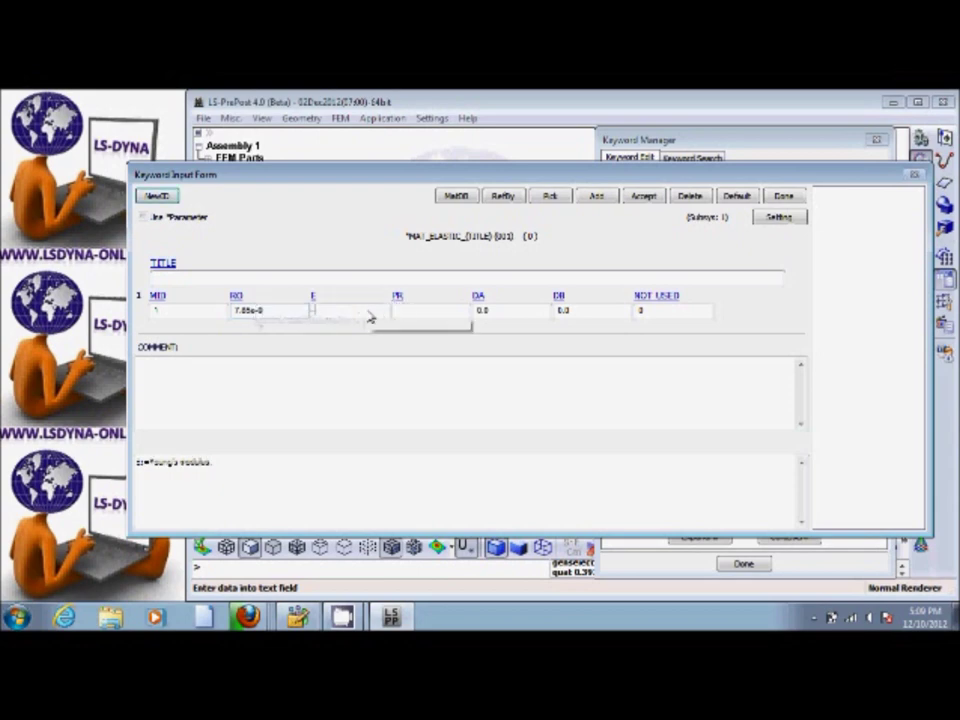
{"action": "type", "text": "2.1e5"}
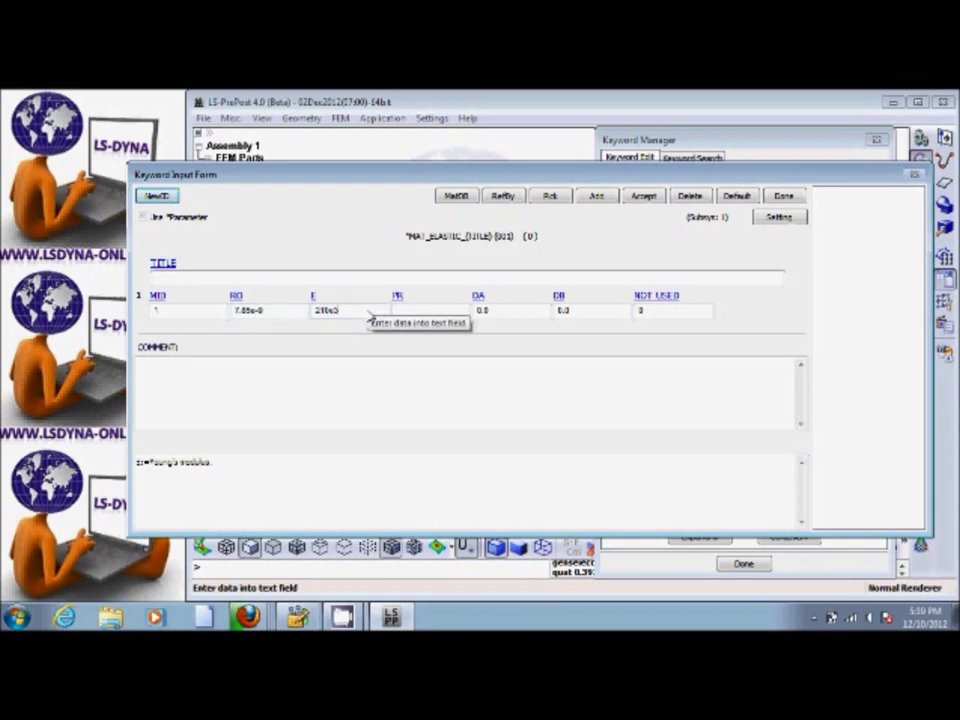
{"action": "left_click", "coordinate": [436, 317]}
{"action": "type", "text": ".3"}
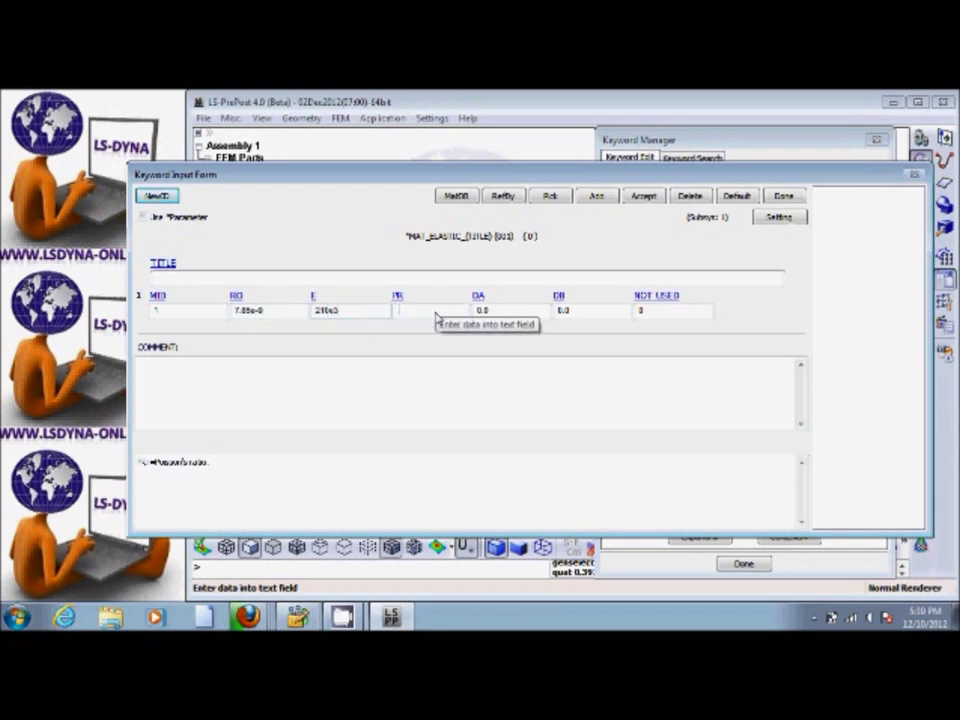
{"action": "left_click", "coordinate": [643, 197]}
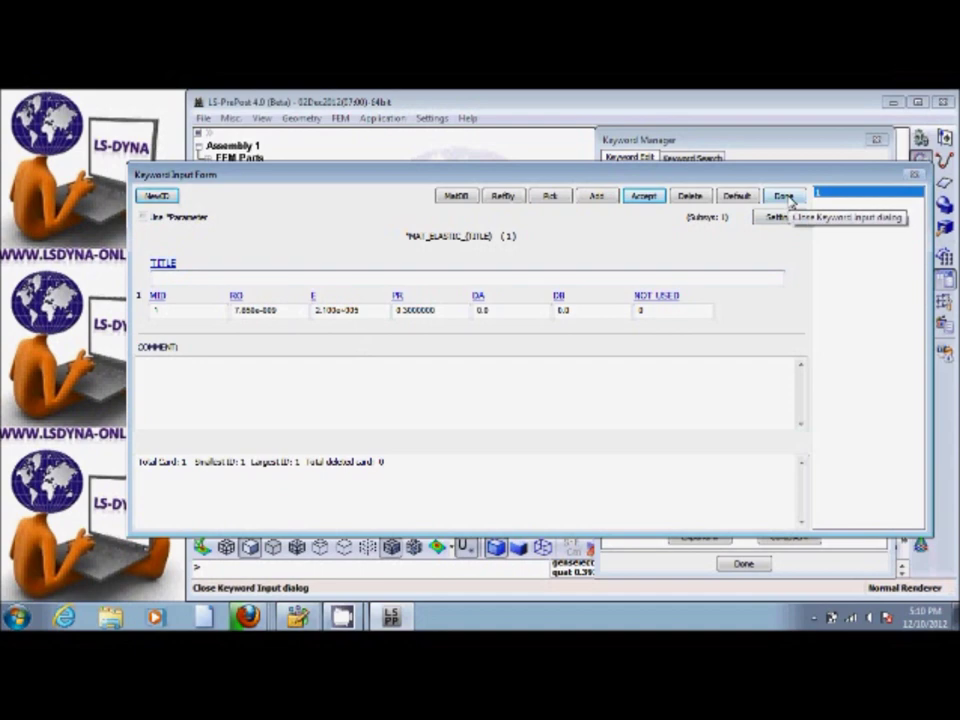
{"action": "left_click", "coordinate": [785, 196]}
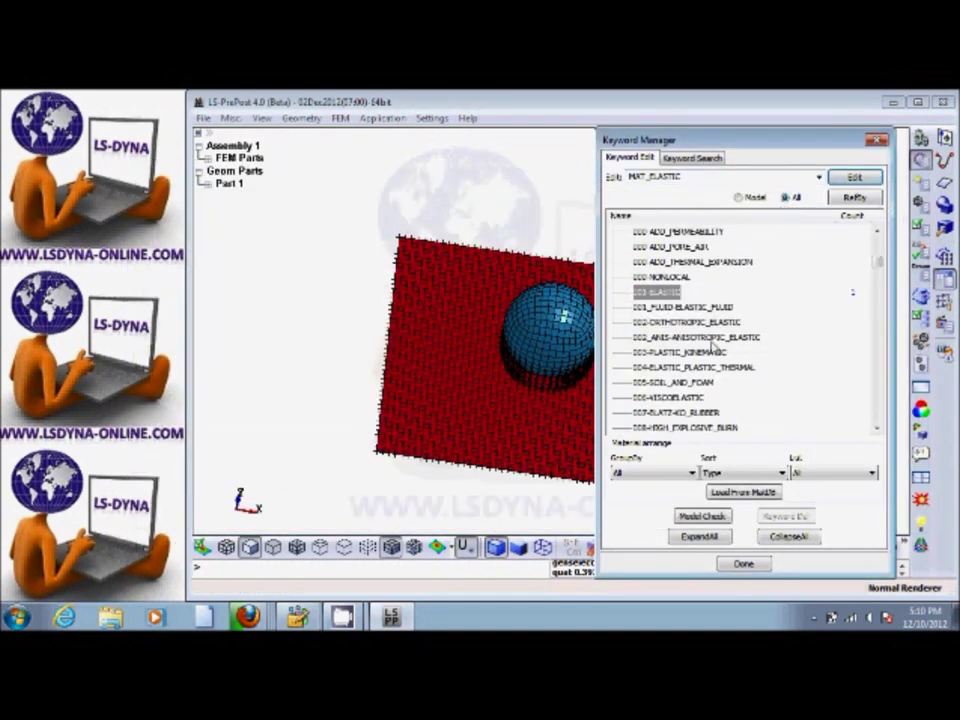
Step: Start a new 024-PIECEWISE_LINEAR_PLASTICITY card as material ID 2
{"action": "left_click", "coordinate": [879, 430]}
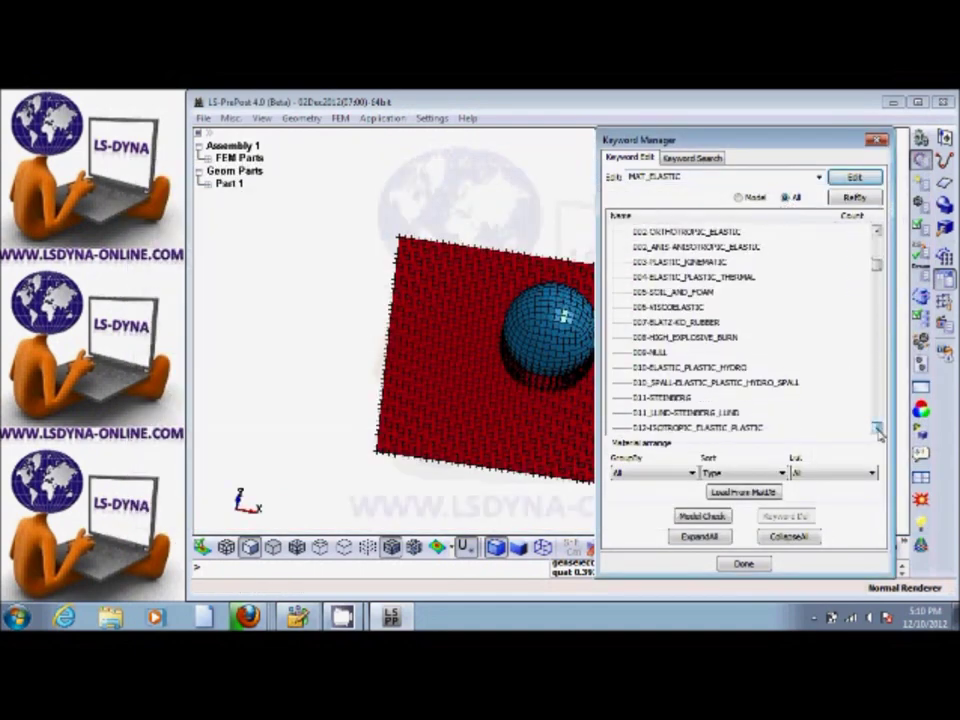
{"action": "left_click", "coordinate": [879, 430]}
{"action": "left_click", "coordinate": [879, 430]}
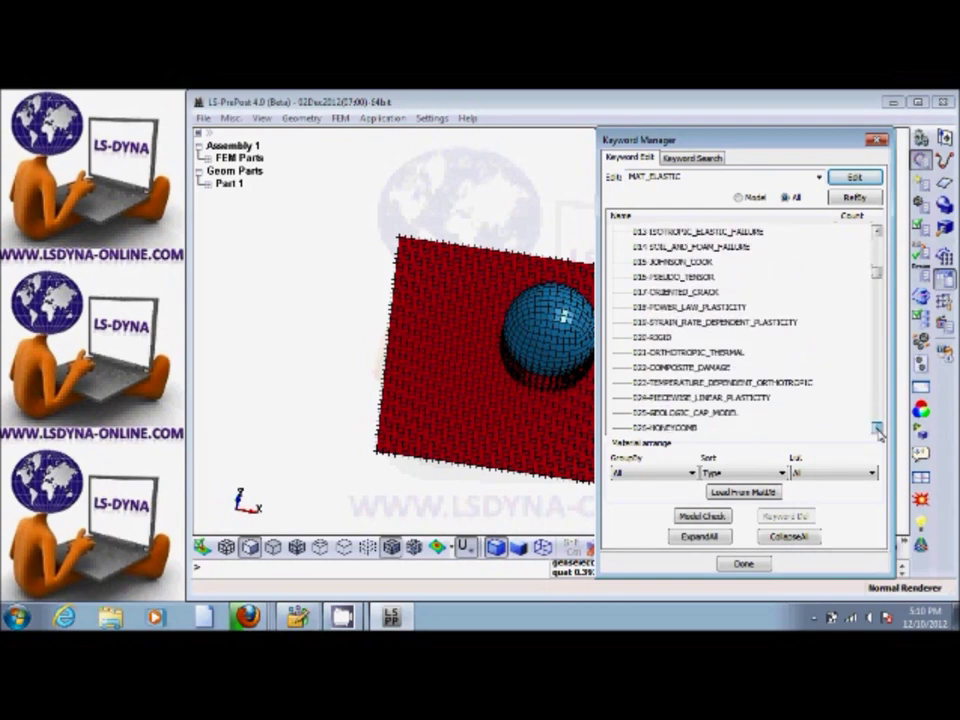
{"action": "left_click", "coordinate": [879, 430]}
{"action": "left_click", "coordinate": [700, 367]}
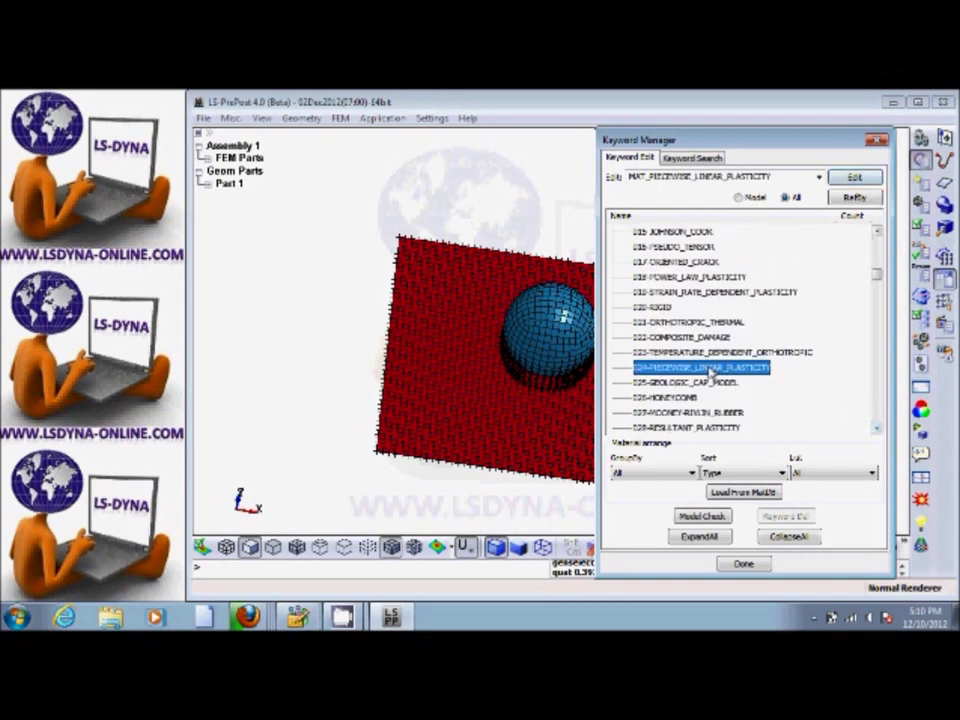
{"action": "left_click", "coordinate": [855, 178]}
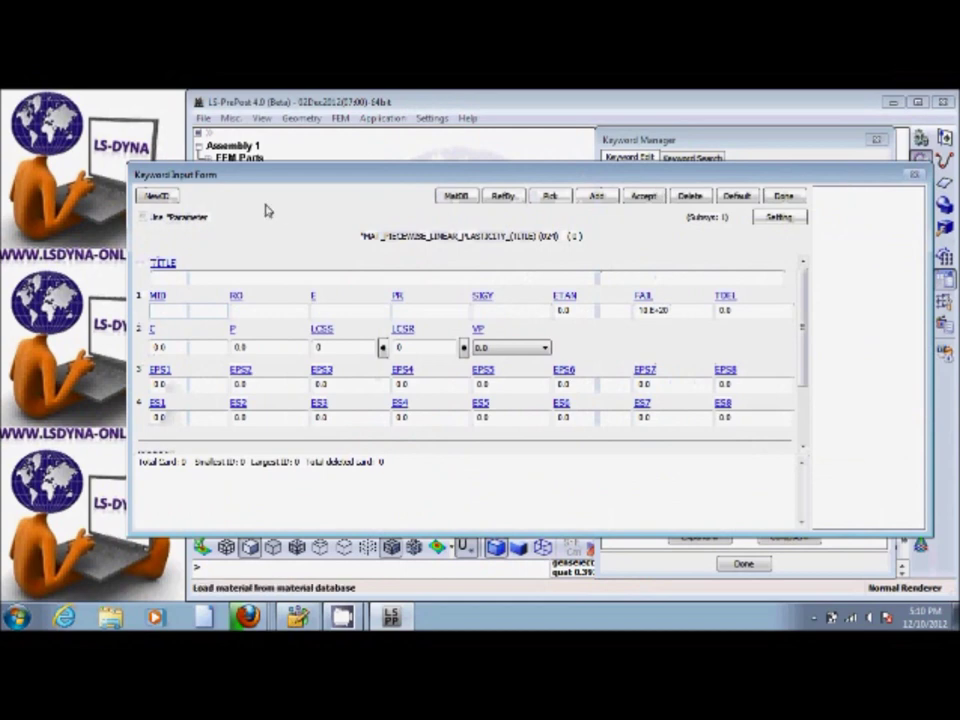
{"action": "left_click", "coordinate": [157, 195]}
Step: Enter density 7.85e-9, E 2.1e5, PR 0.3, yield 314 and tangent modulus 2100, then accept
{"action": "left_click", "coordinate": [276, 312]}
{"action": "type", "text": "7.85e-9"}
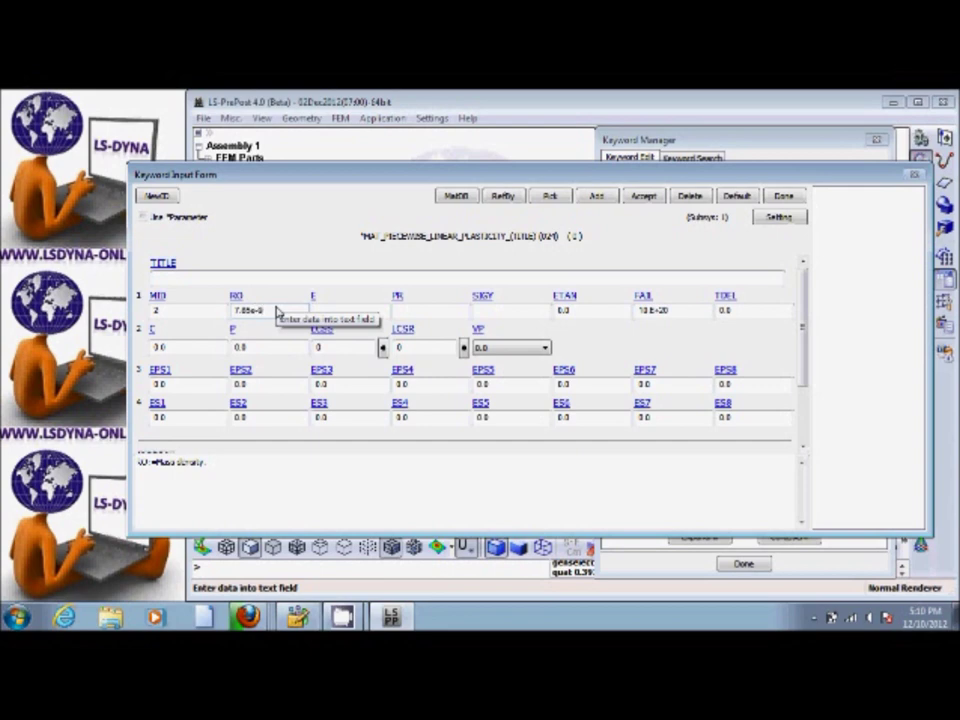
{"action": "left_click", "coordinate": [350, 314]}
{"action": "type", "text": "10e3"}
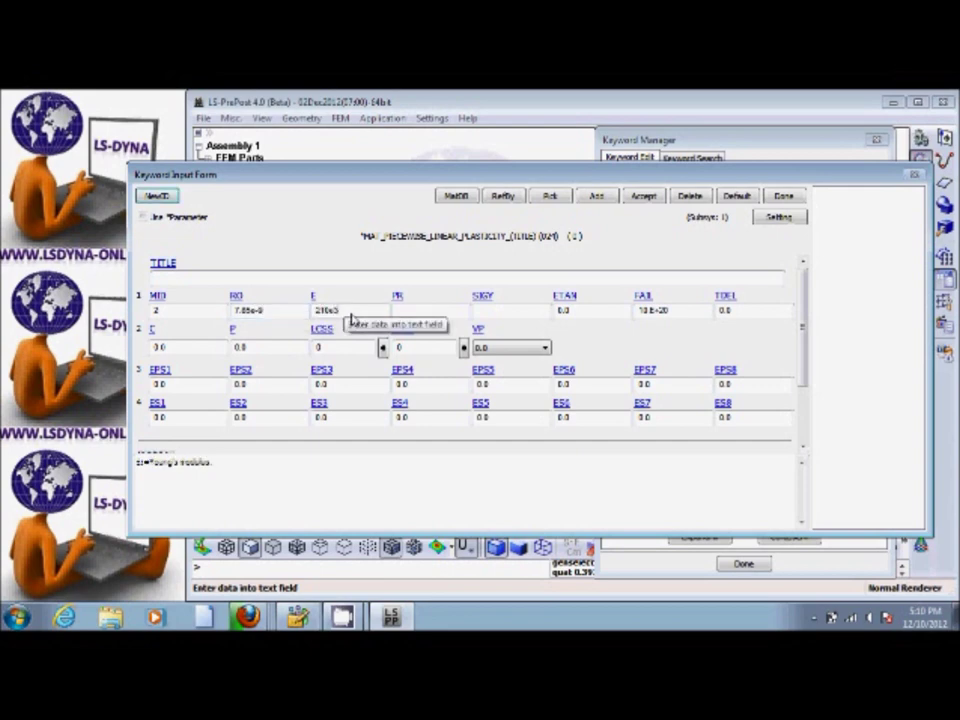
{"action": "left_click", "coordinate": [415, 312]}
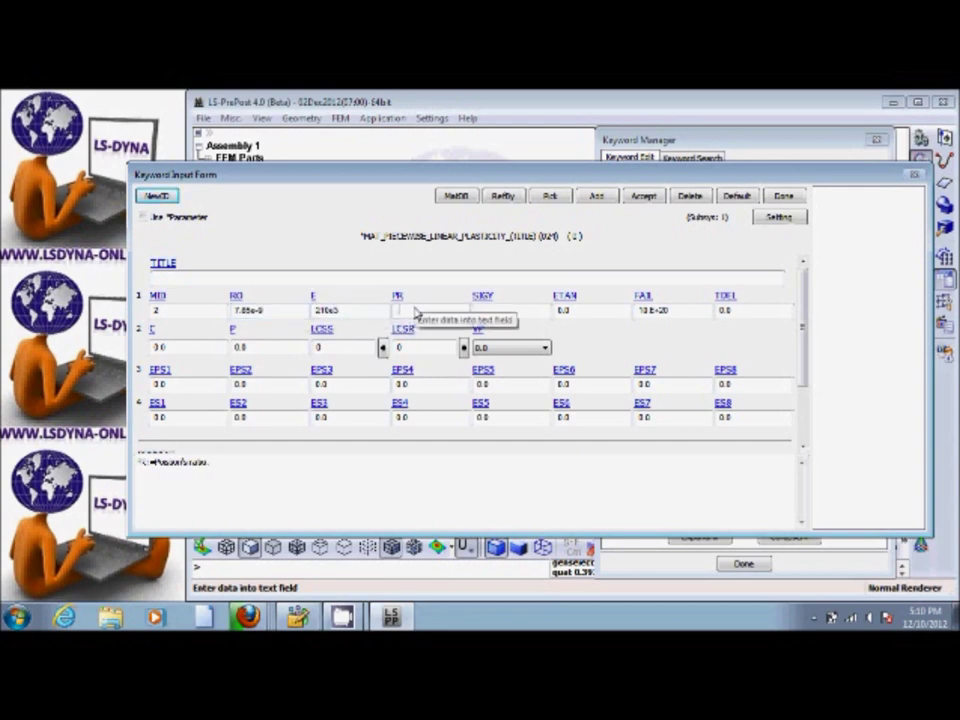
{"action": "type", "text": "3"}
{"action": "left_click", "coordinate": [484, 314]}
{"action": "type", "text": "314"}
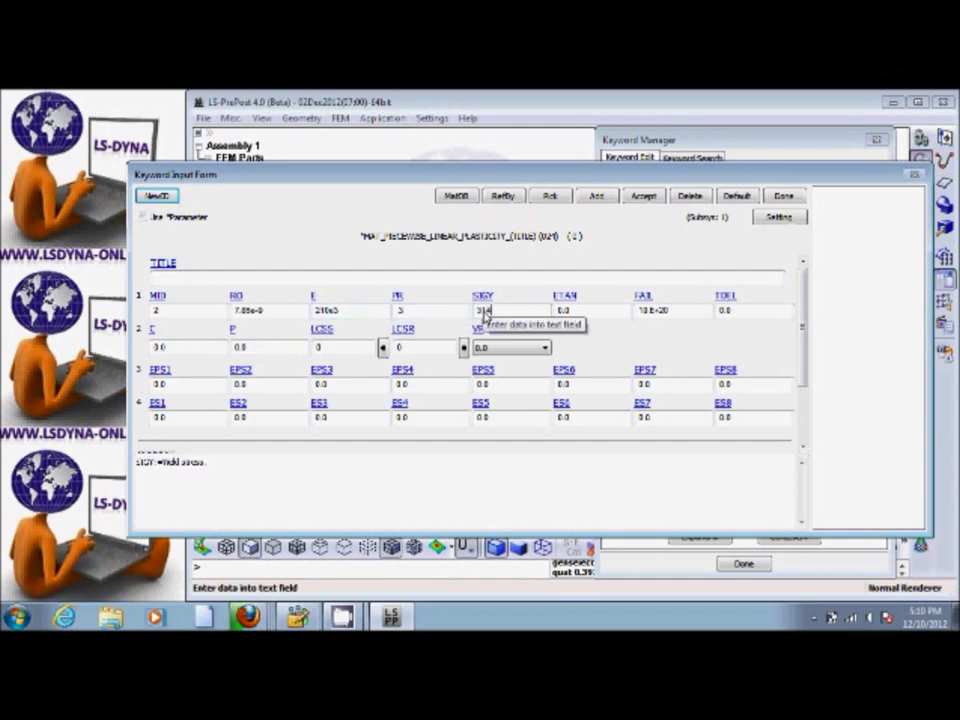
{"action": "key", "text": "Tab"}
{"action": "type", "text": "210e1"}
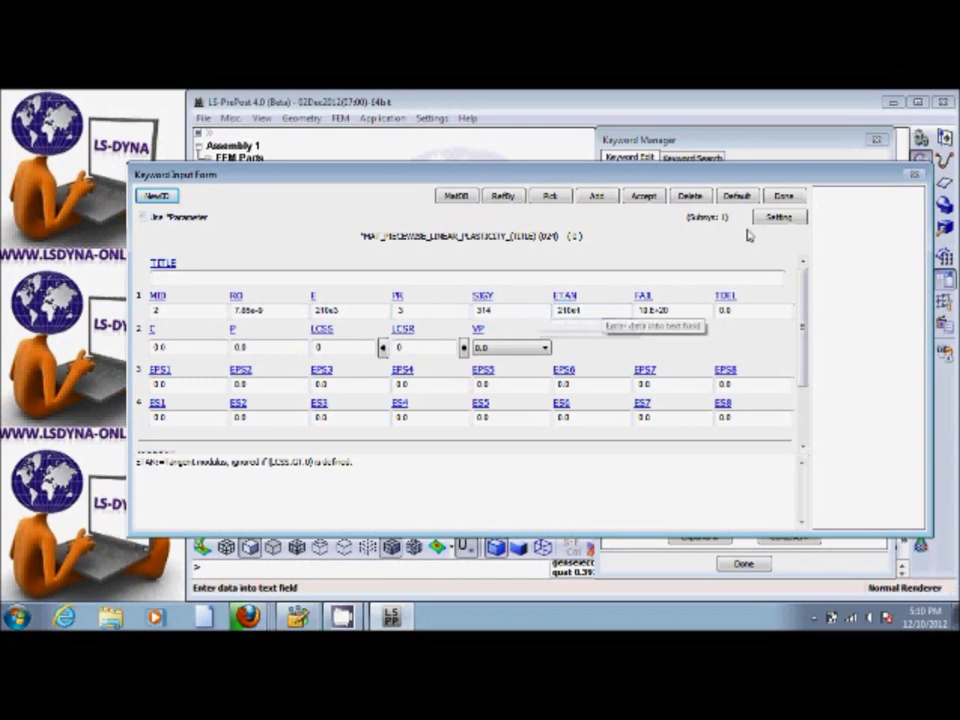
{"action": "left_click", "coordinate": [645, 197]}
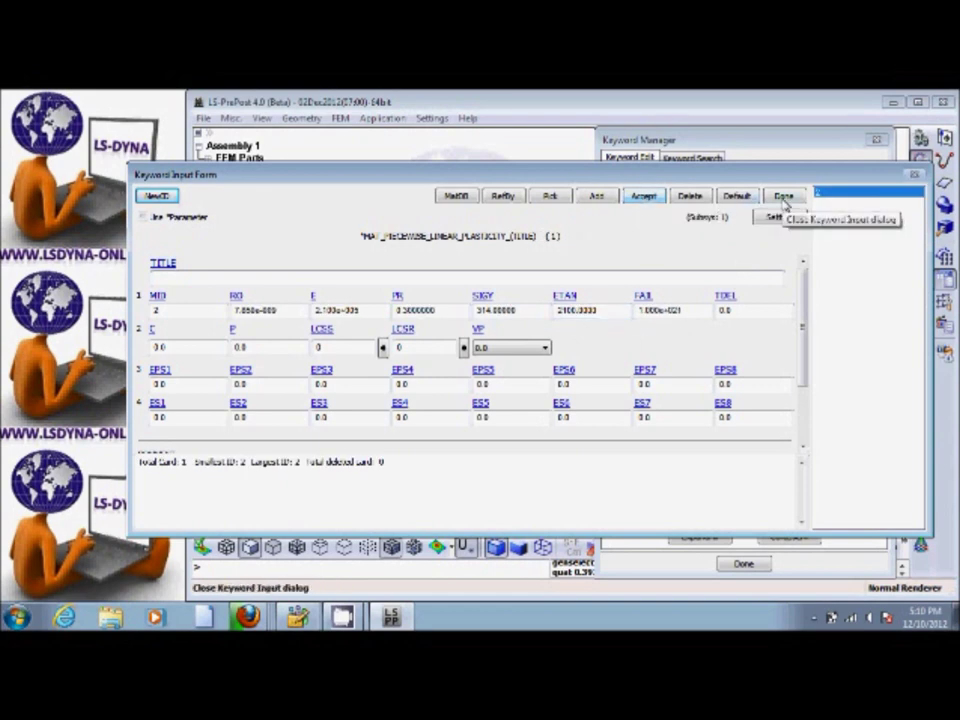
{"action": "left_click", "coordinate": [785, 197]}
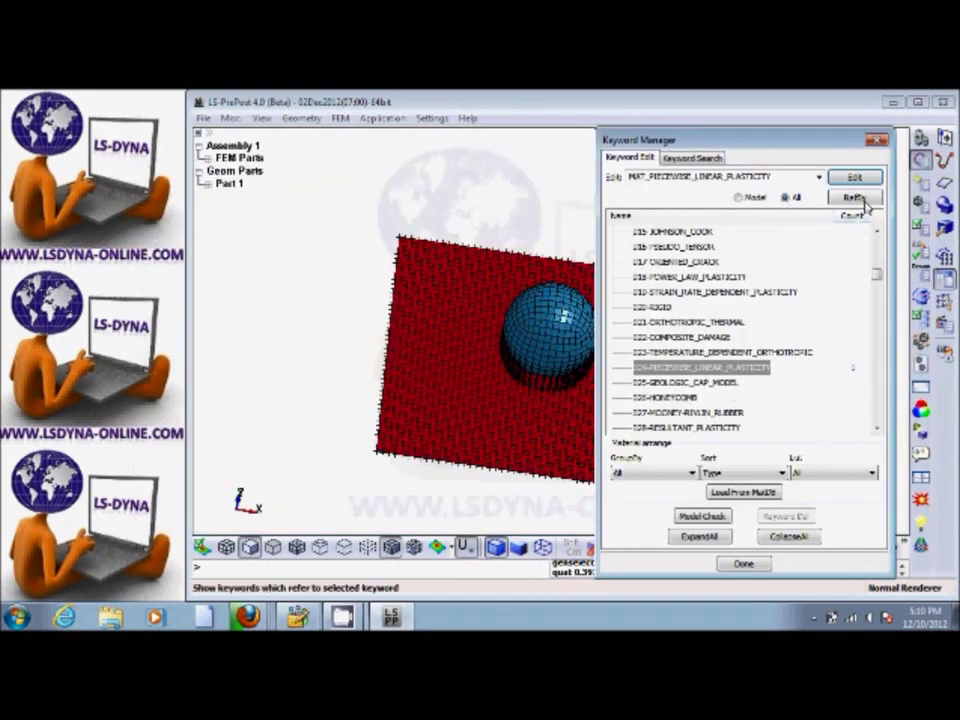
Step: Reopen the Keyword Manager and open the SECTION SHELL input form
{"action": "left_click", "coordinate": [742, 564]}
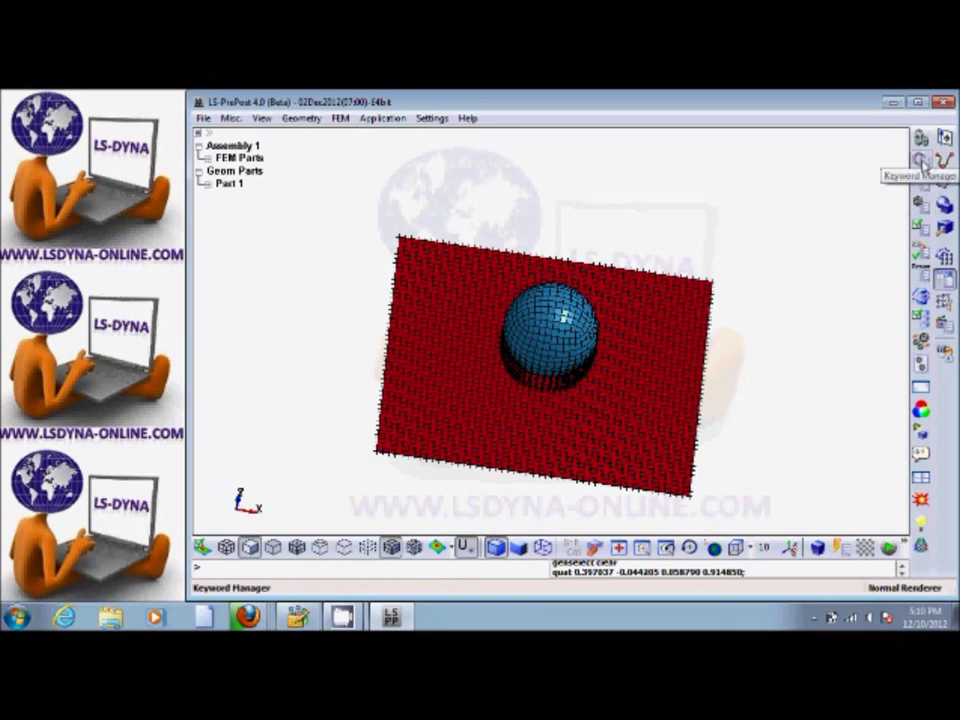
{"action": "left_click", "coordinate": [921, 160]}
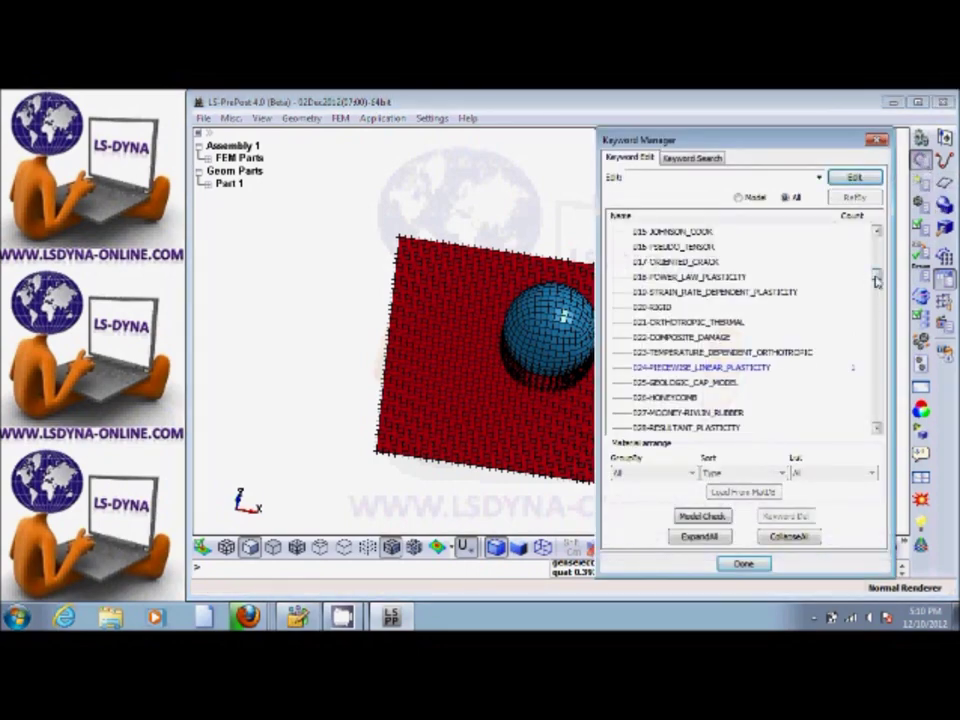
{"action": "left_click_drag", "start_coordinate": [877, 273], "coordinate": [878, 418]}
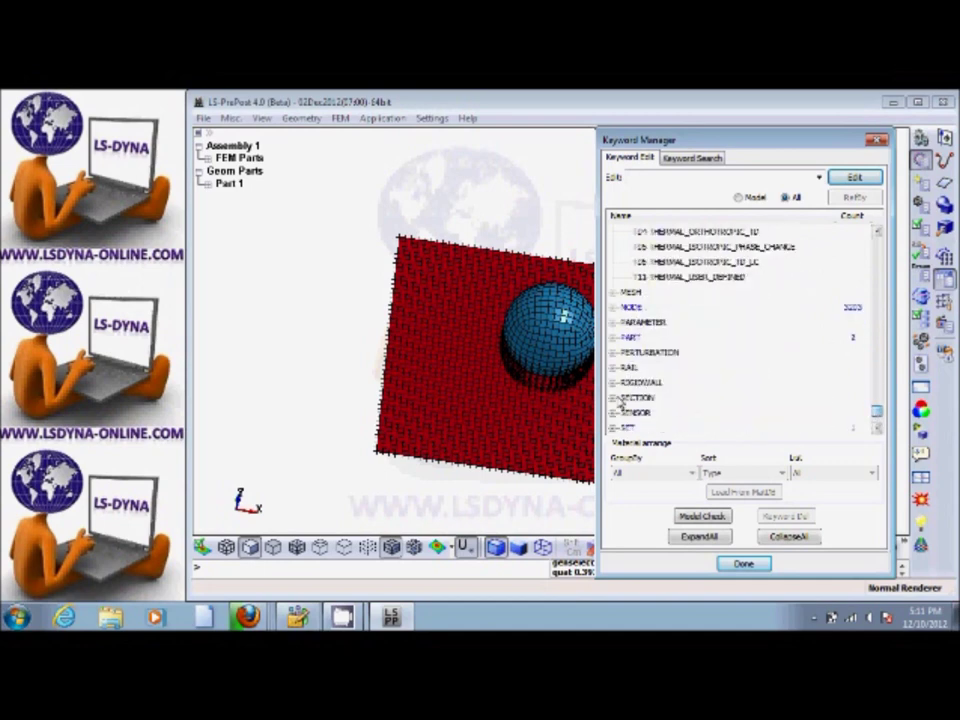
{"action": "left_click", "coordinate": [613, 397]}
{"action": "left_click", "coordinate": [880, 428]}
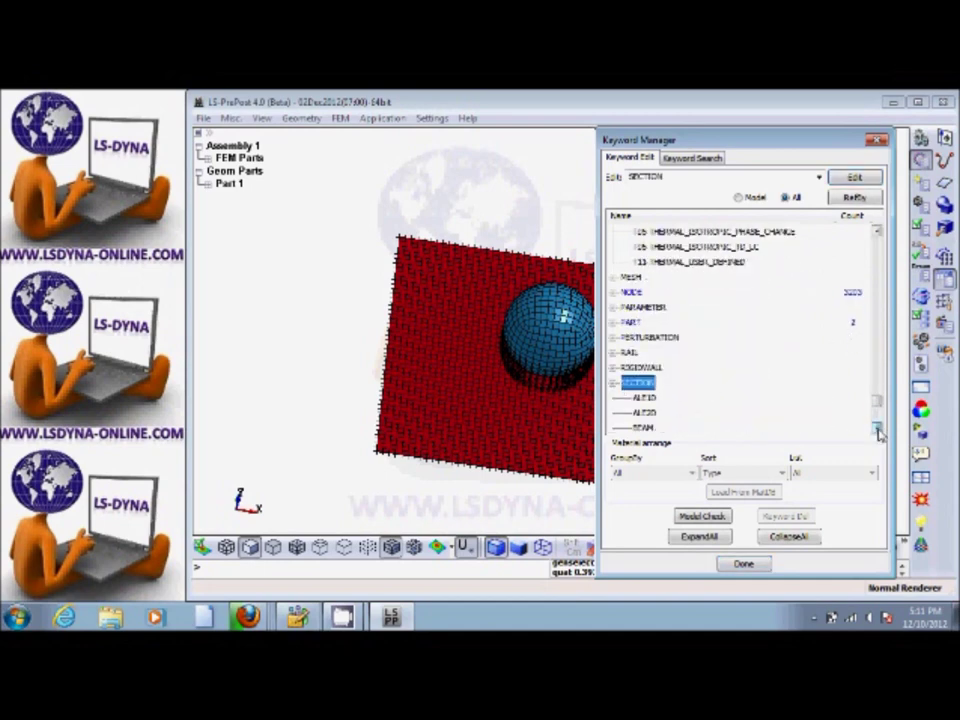
{"action": "left_click", "coordinate": [640, 338]}
{"action": "left_click", "coordinate": [868, 178]}
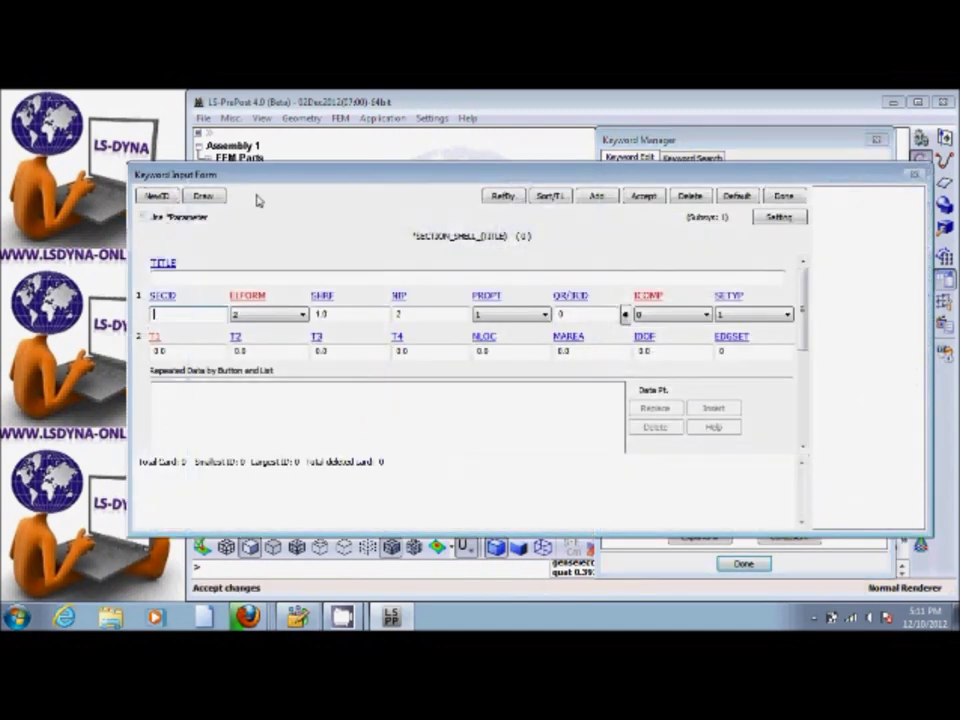
Step: Save shell section 1 with thickness 1 at all four nodes and close the manager
{"action": "left_click", "coordinate": [152, 196]}
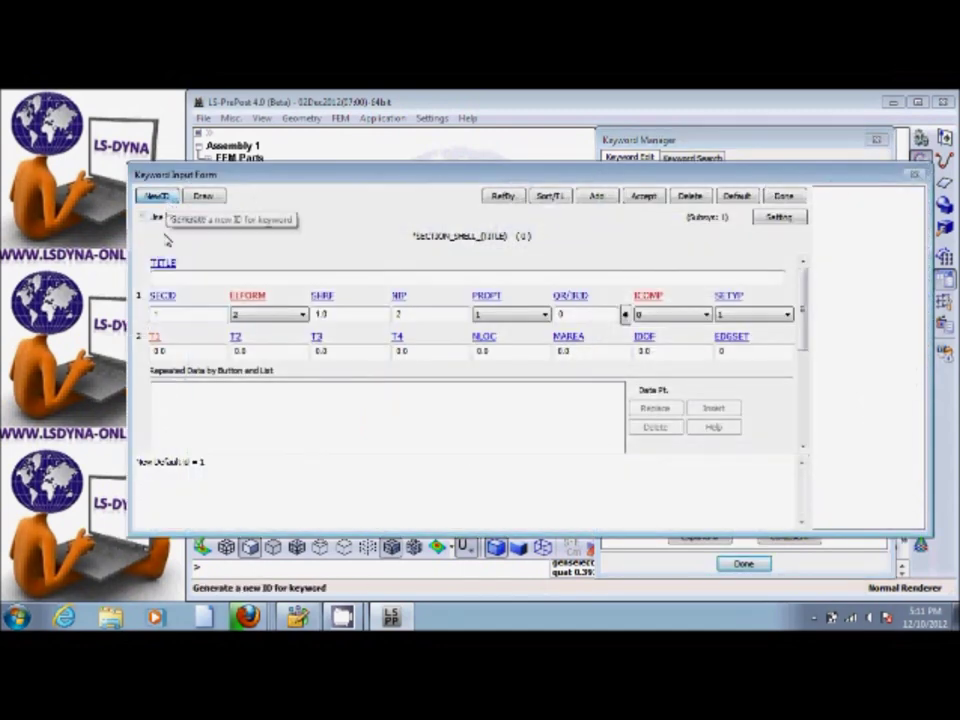
{"action": "left_click", "coordinate": [163, 351]}
{"action": "type", "text": "1"}
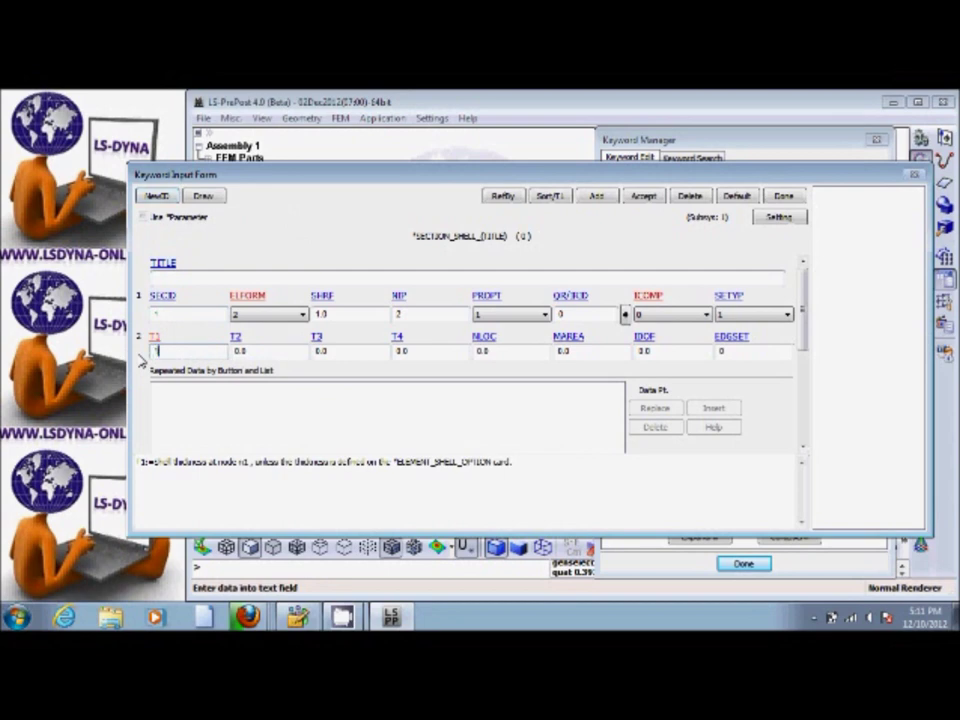
{"action": "key", "text": "Return"}
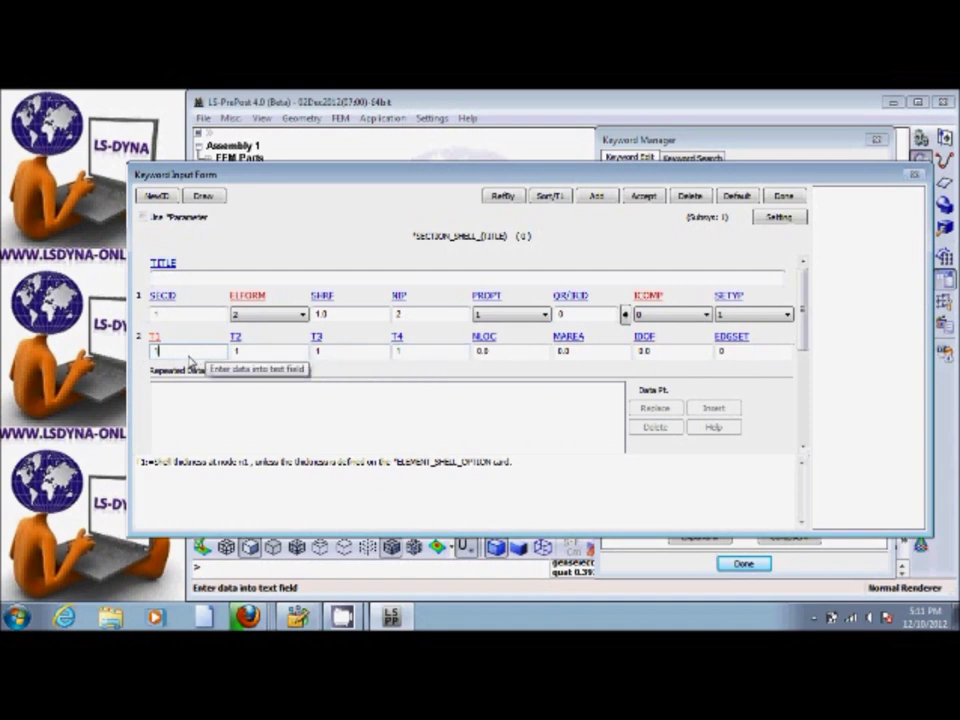
{"action": "left_click", "coordinate": [645, 197]}
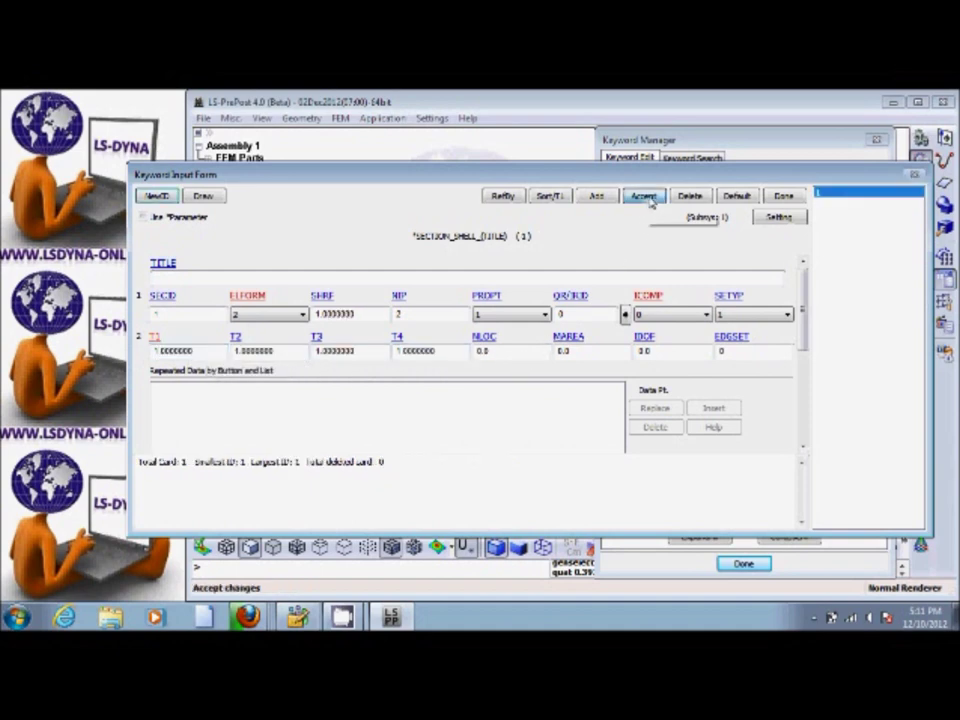
{"action": "left_click", "coordinate": [784, 197]}
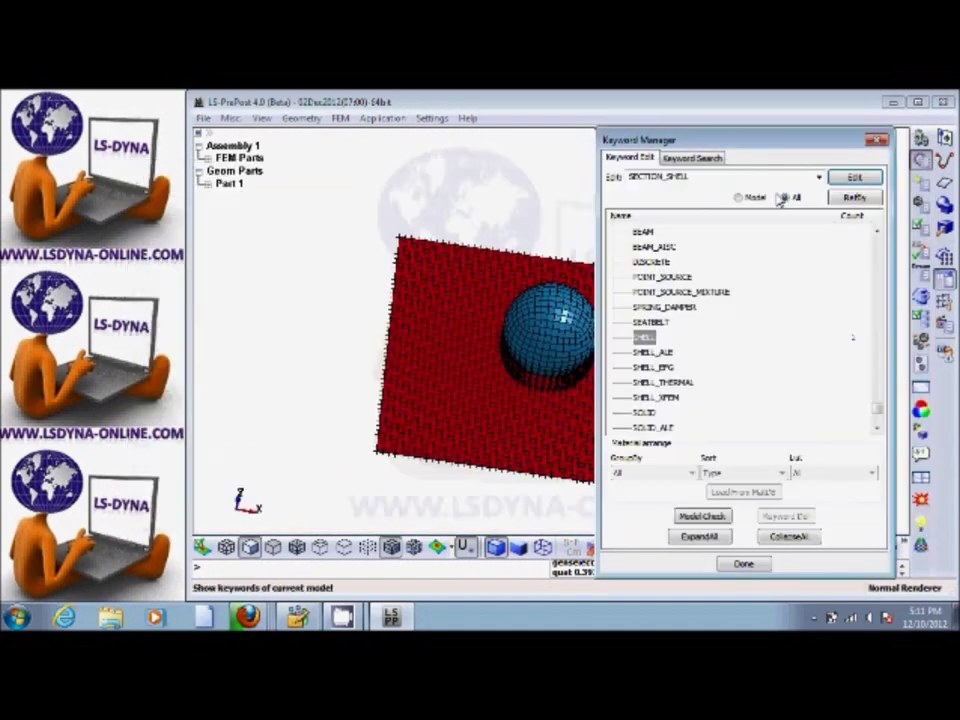
{"action": "left_click", "coordinate": [744, 566]}
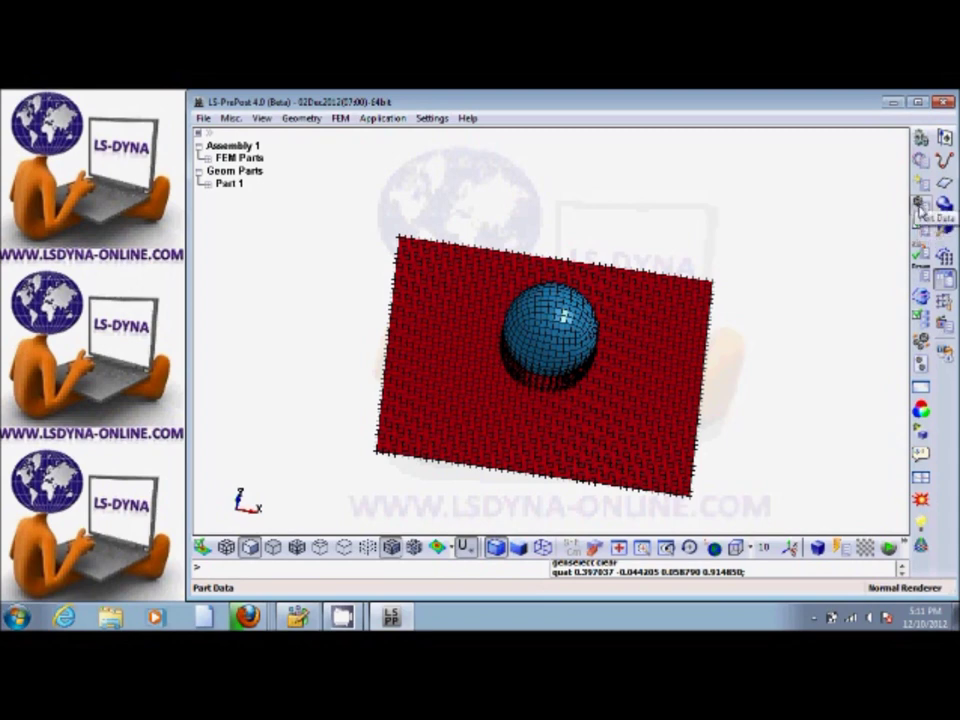
Step: Assign section 1 and material 2 to the plate part
{"action": "left_click", "coordinate": [920, 205]}
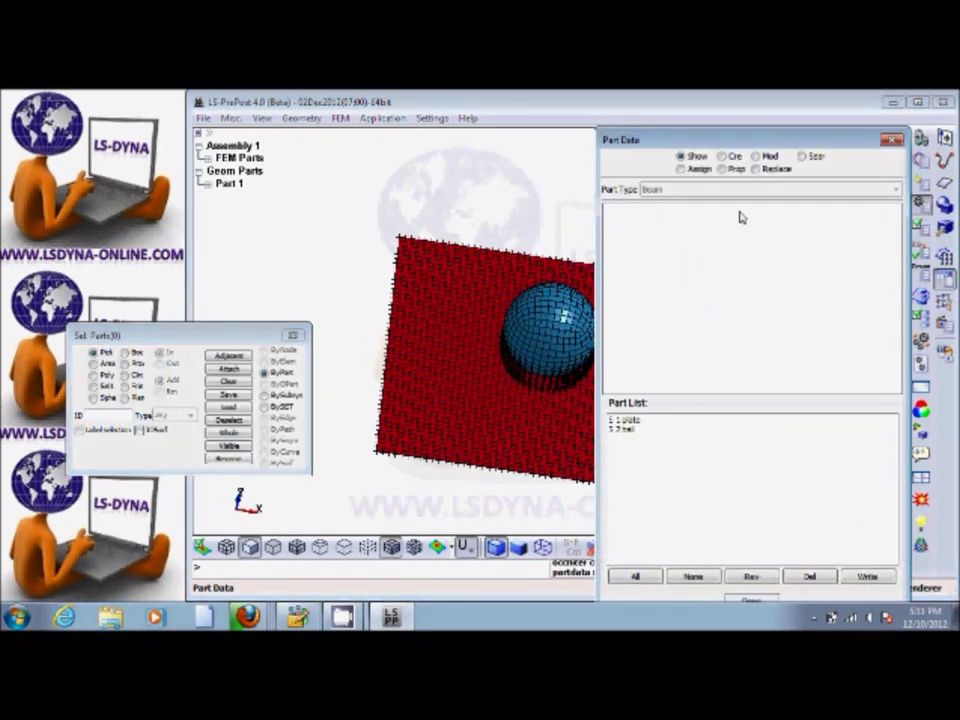
{"action": "left_click", "coordinate": [688, 169]}
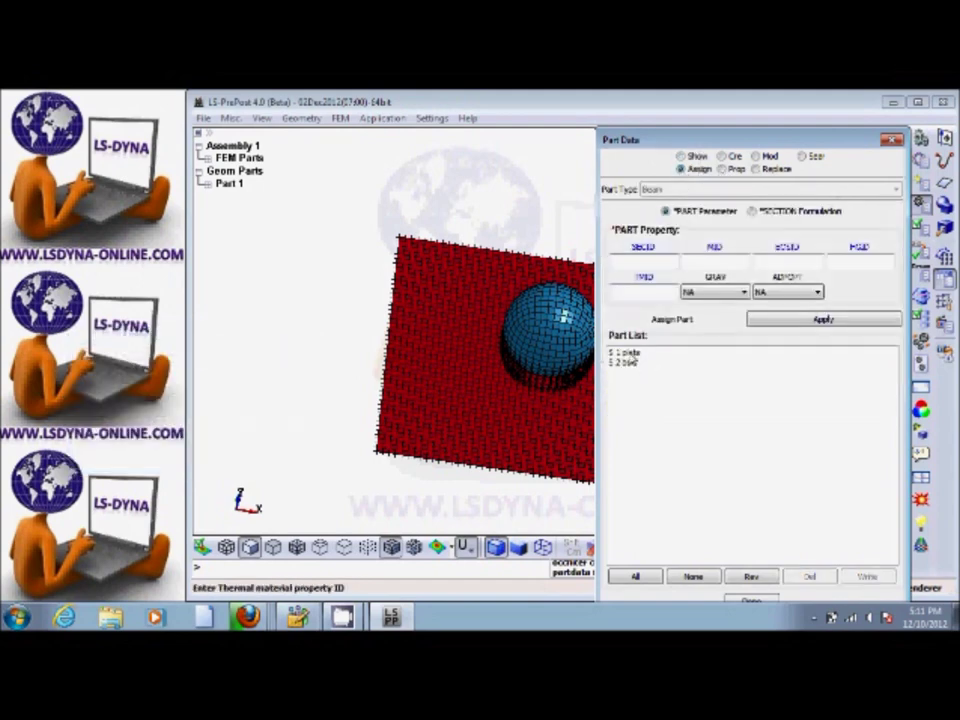
{"action": "left_click", "coordinate": [628, 353]}
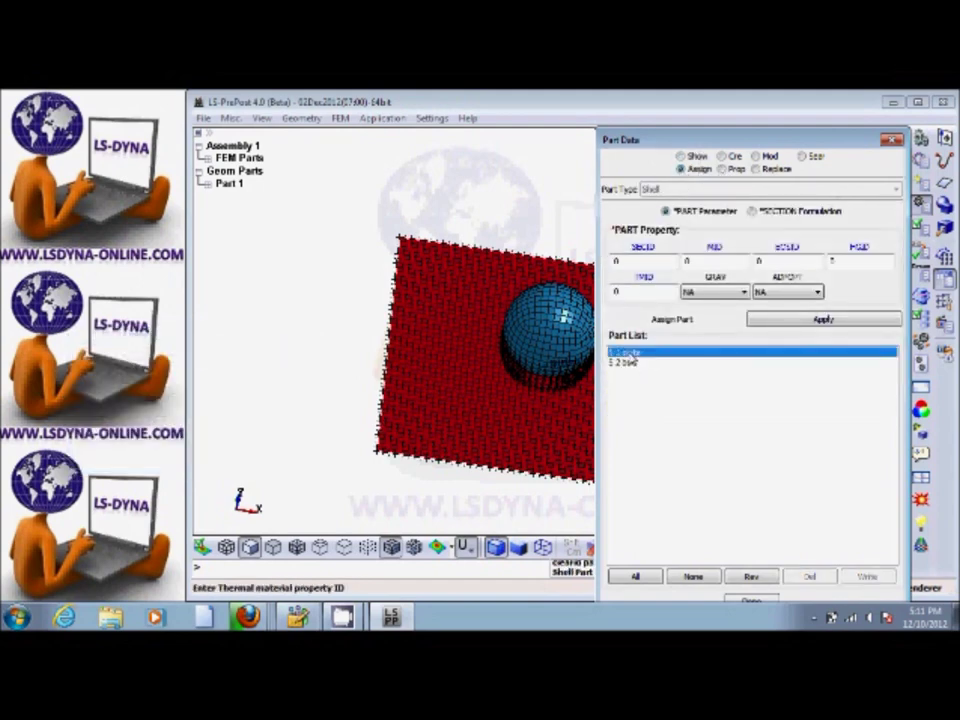
{"action": "left_click", "coordinate": [638, 250]}
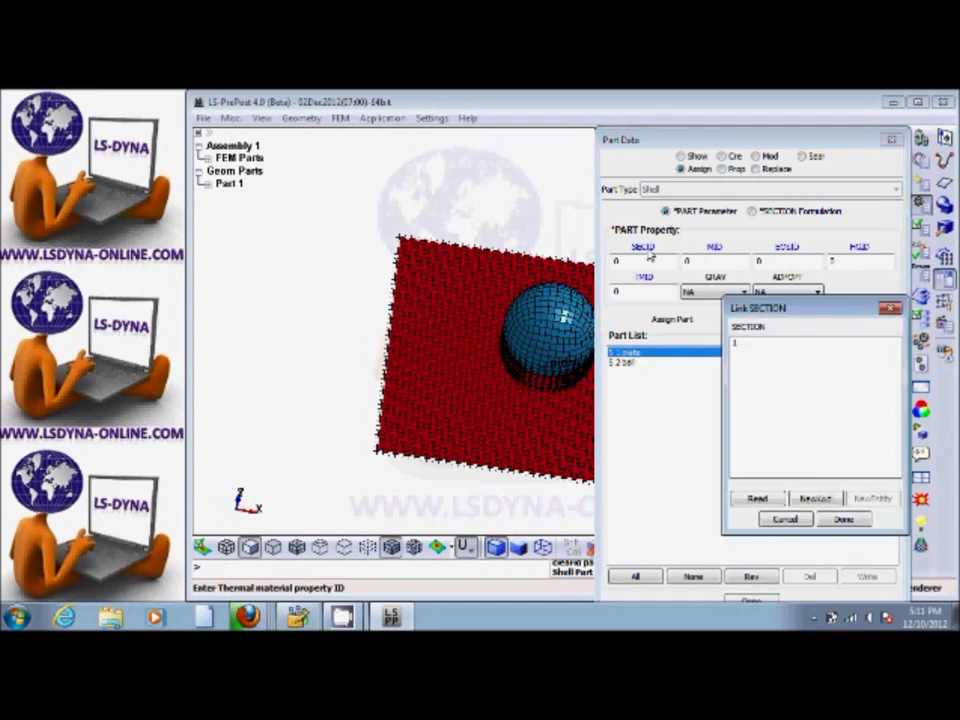
{"action": "double_click", "coordinate": [738, 345]}
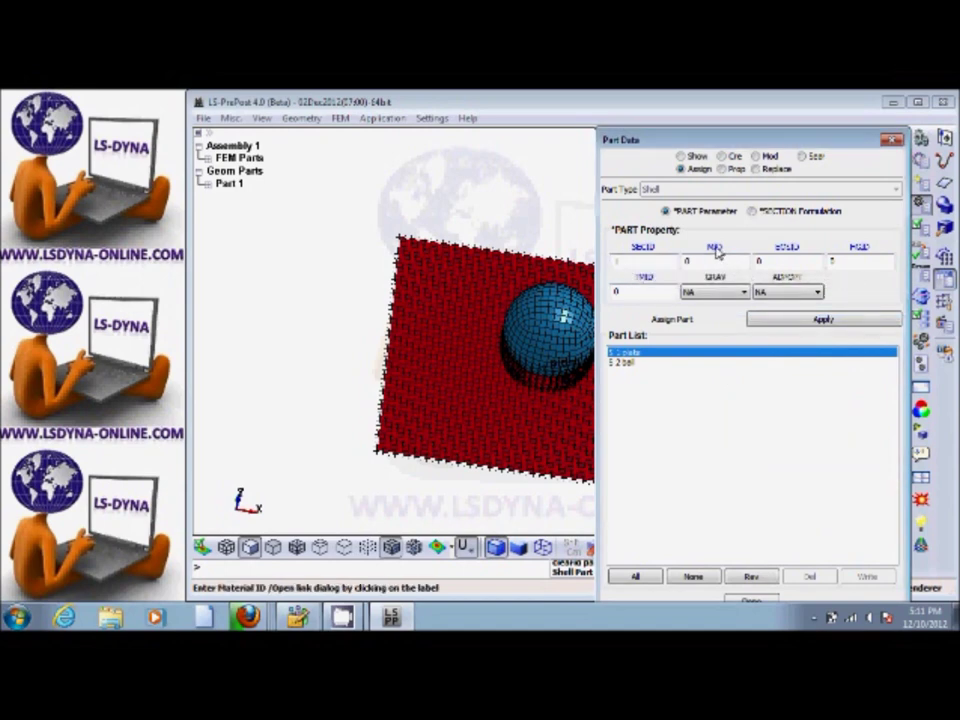
{"action": "left_click", "coordinate": [715, 251]}
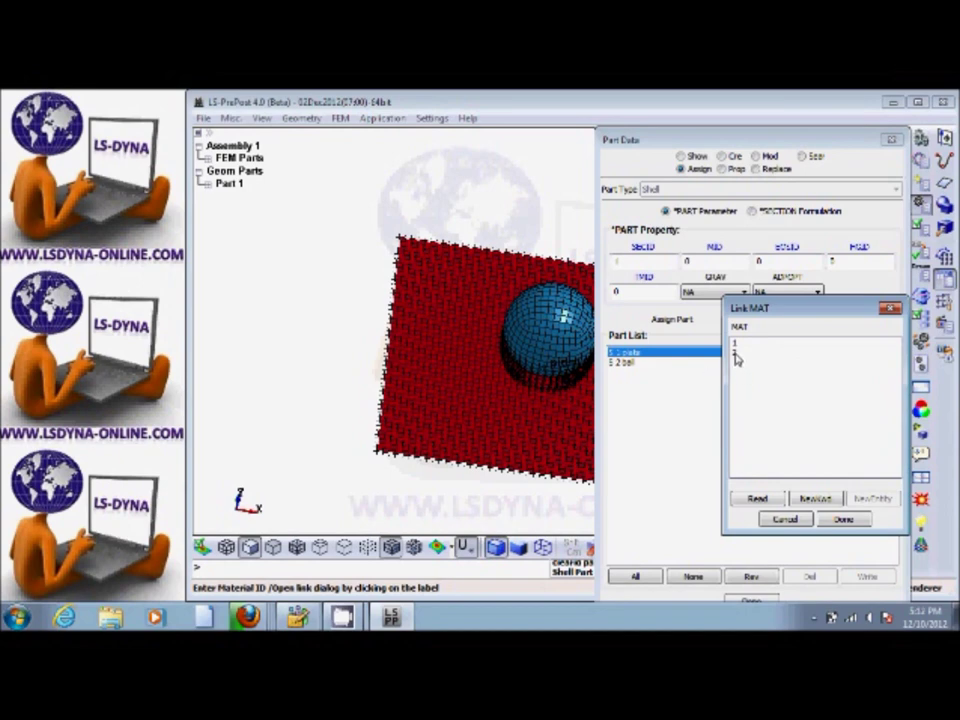
{"action": "double_click", "coordinate": [735, 354]}
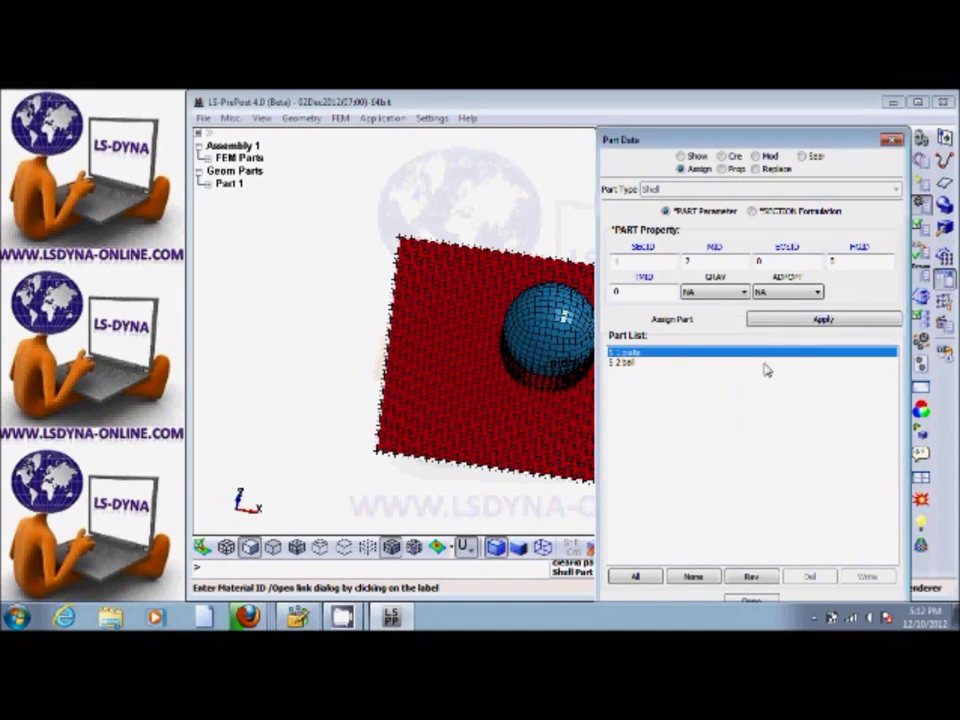
{"action": "left_click", "coordinate": [830, 321]}
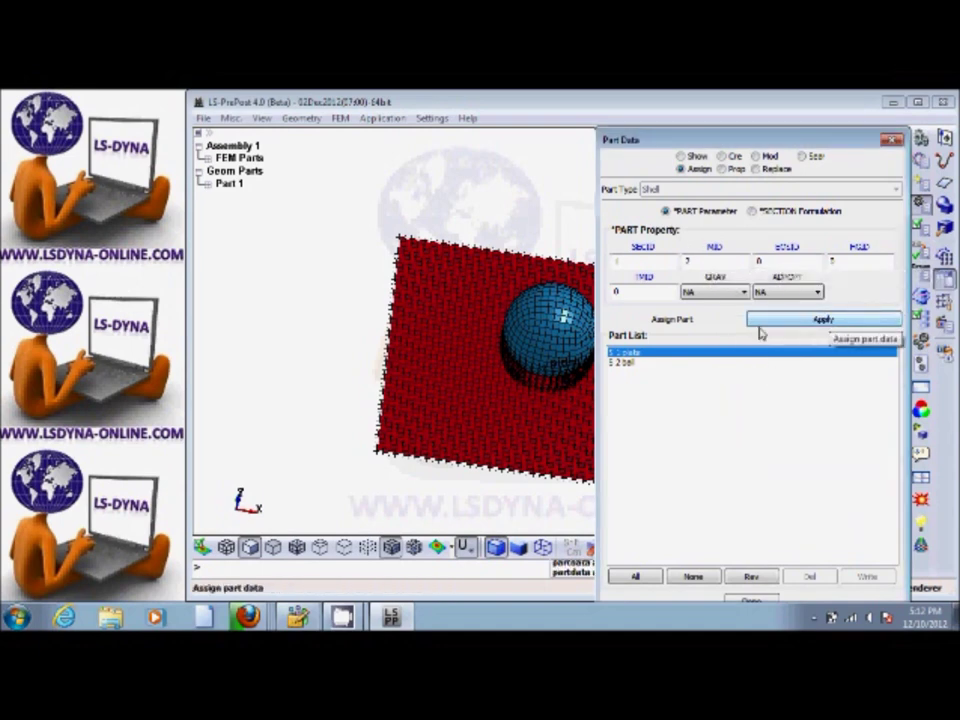
Step: Assign section 1 and material 1 to the ball part and close part settings
{"action": "left_click", "coordinate": [628, 365]}
{"action": "left_click", "coordinate": [644, 250]}
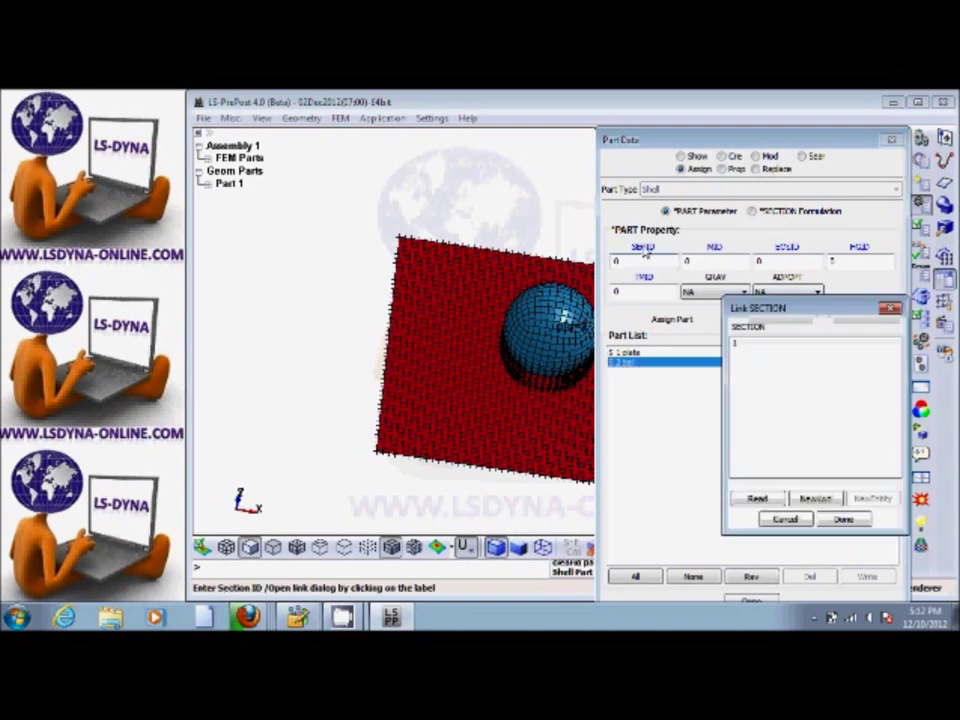
{"action": "left_click", "coordinate": [741, 343]}
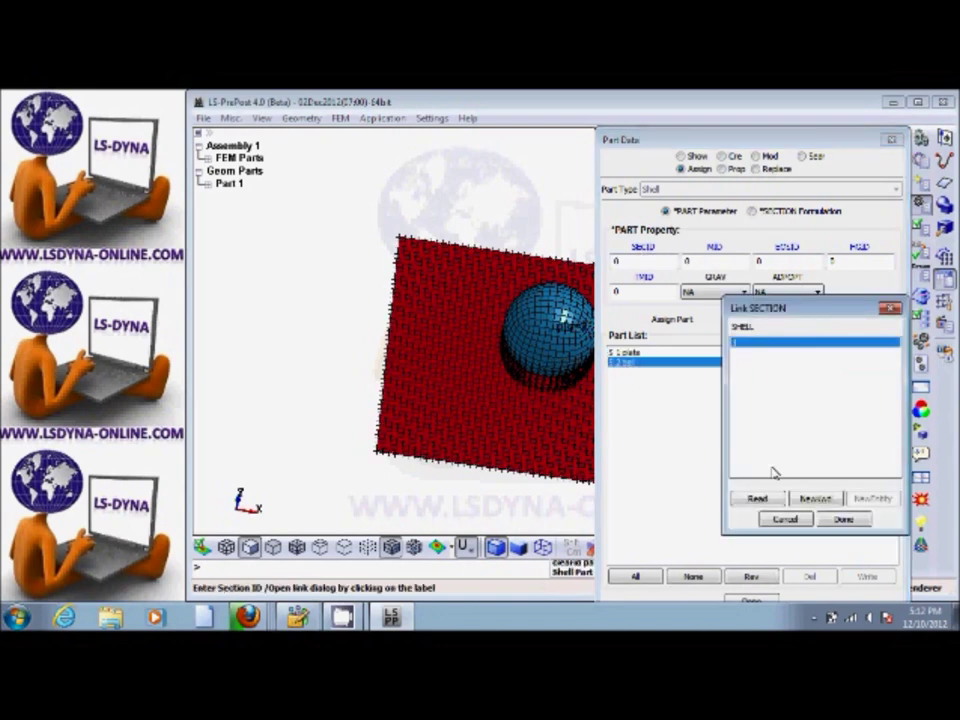
{"action": "double_click", "coordinate": [741, 345]}
{"action": "left_click", "coordinate": [713, 247]}
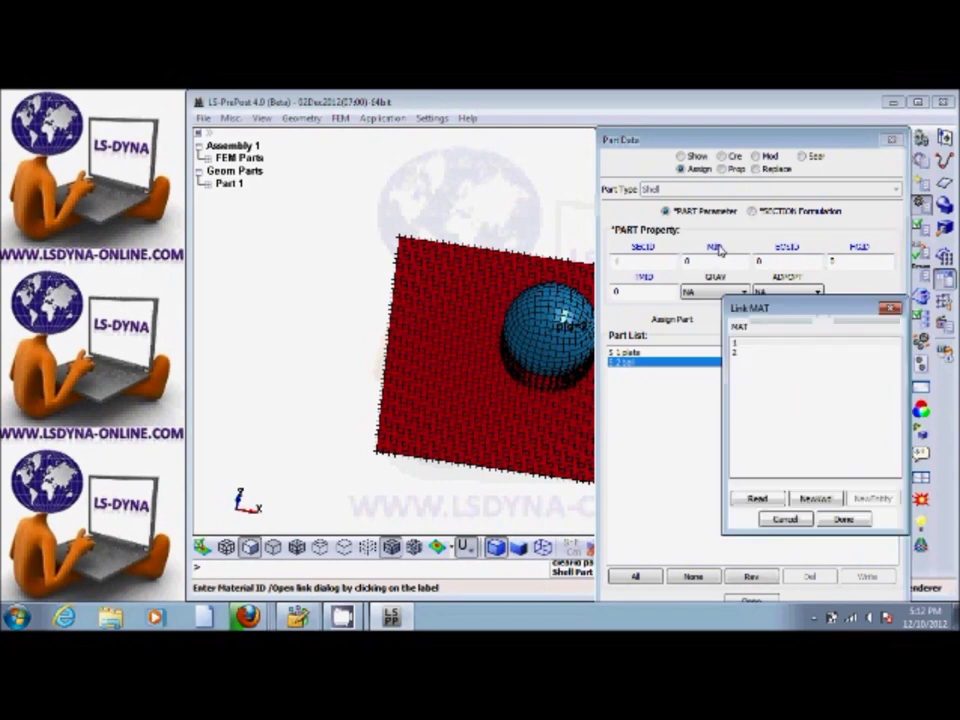
{"action": "left_click", "coordinate": [741, 344]}
{"action": "double_click", "coordinate": [741, 344]}
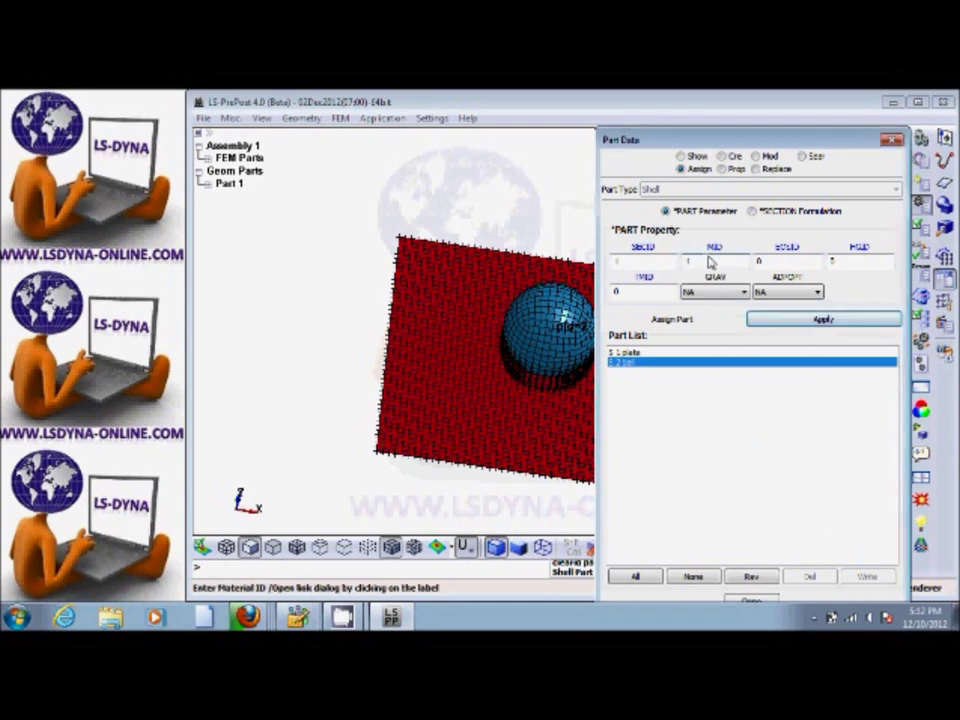
{"action": "left_click", "coordinate": [830, 320]}
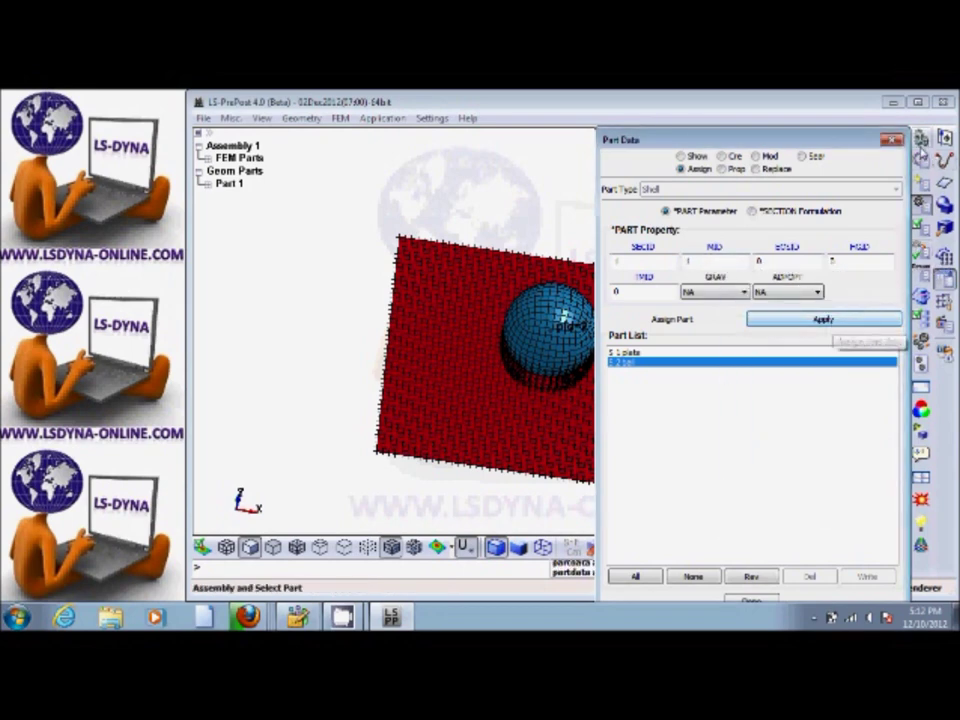
{"action": "left_click", "coordinate": [893, 141]}
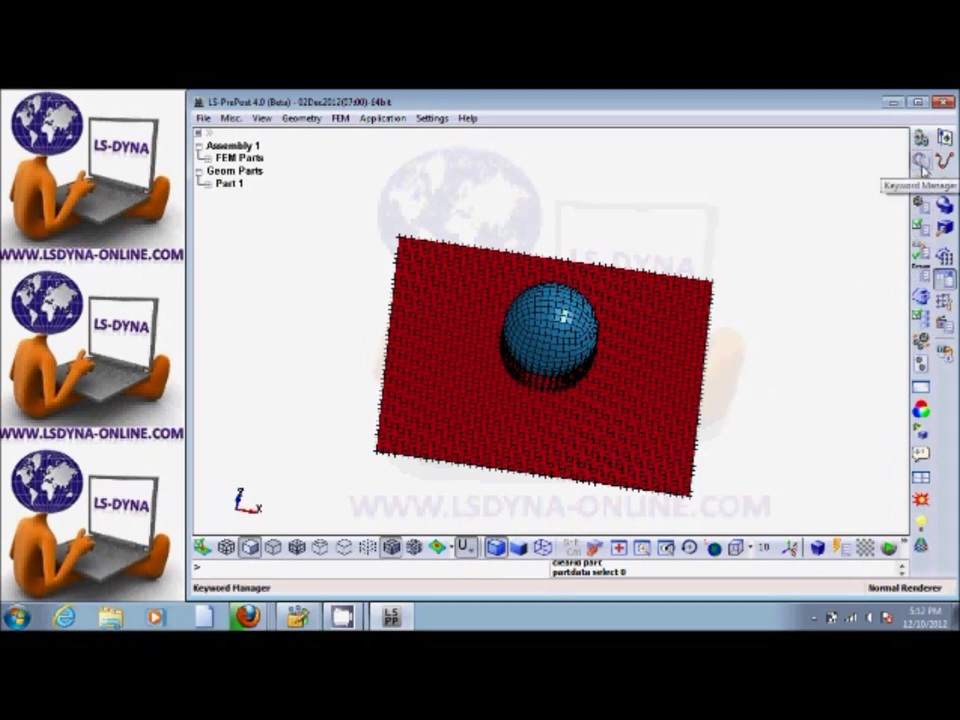
Step: Open the CONTACT AUTOMATIC_SURFACE_TO_SURFACE input form in the Keyword Manager
{"action": "left_click", "coordinate": [922, 166]}
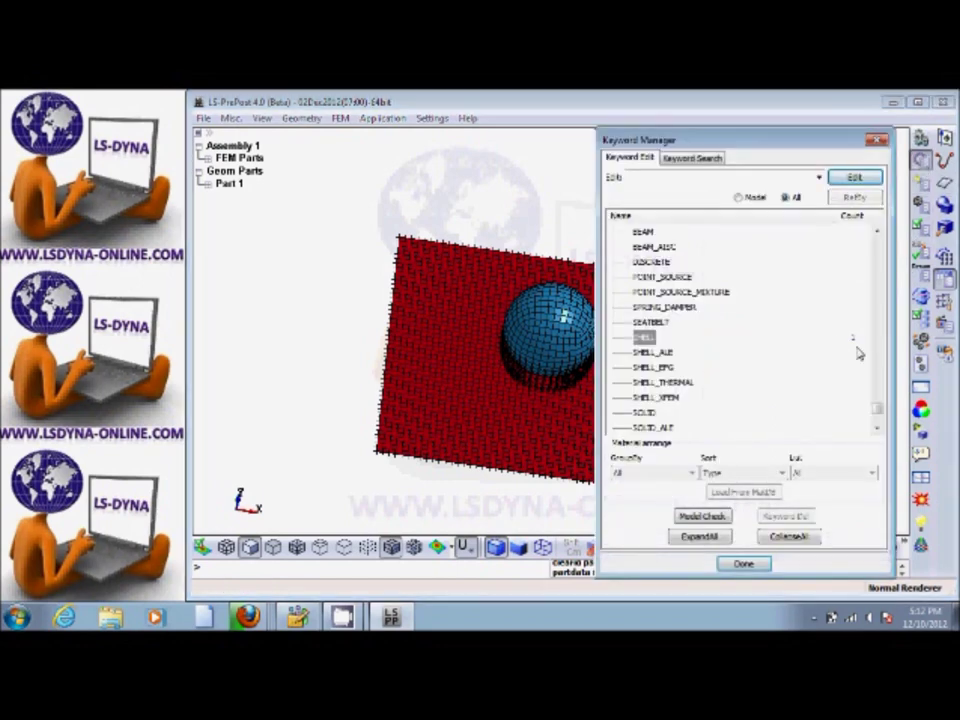
{"action": "left_click_drag", "start_coordinate": [875, 411], "coordinate": [866, 251]}
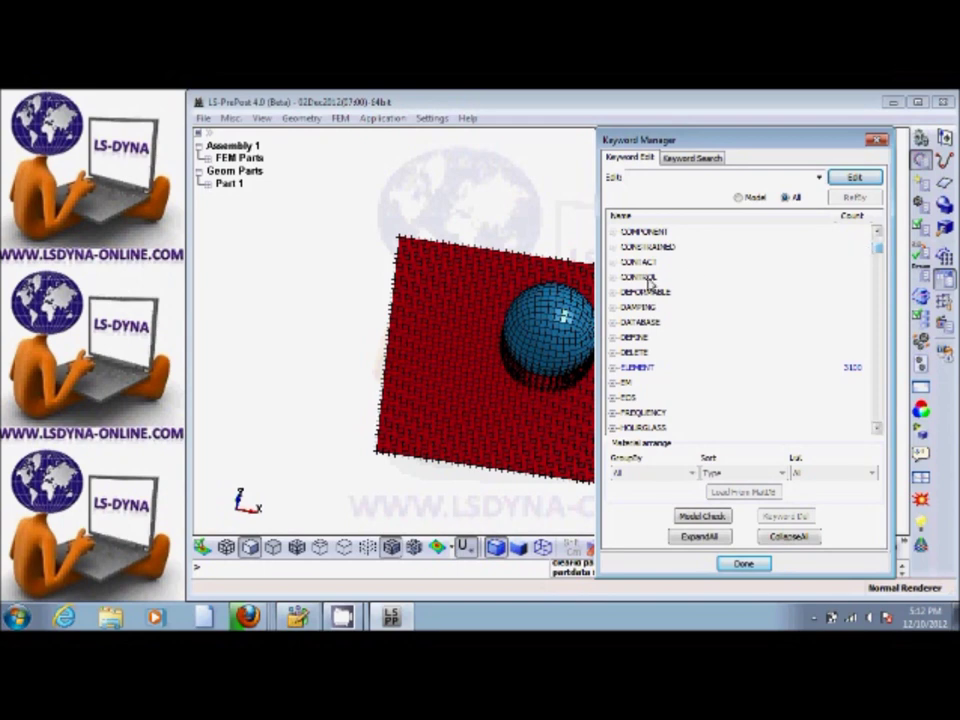
{"action": "double_click", "coordinate": [620, 262]}
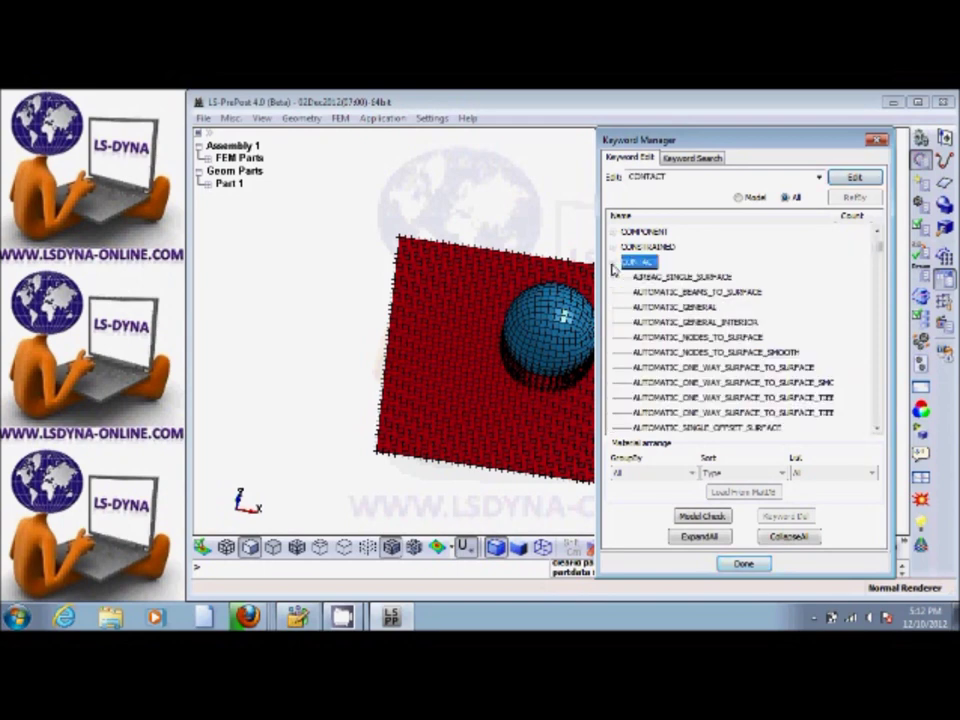
{"action": "left_click", "coordinate": [877, 428]}
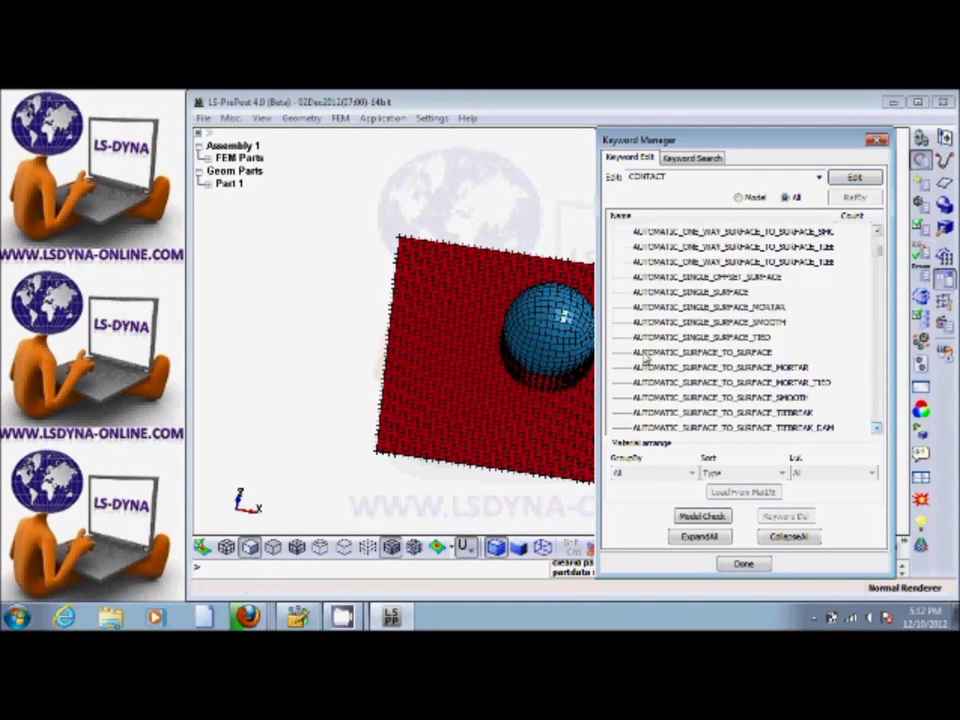
{"action": "left_click", "coordinate": [684, 354]}
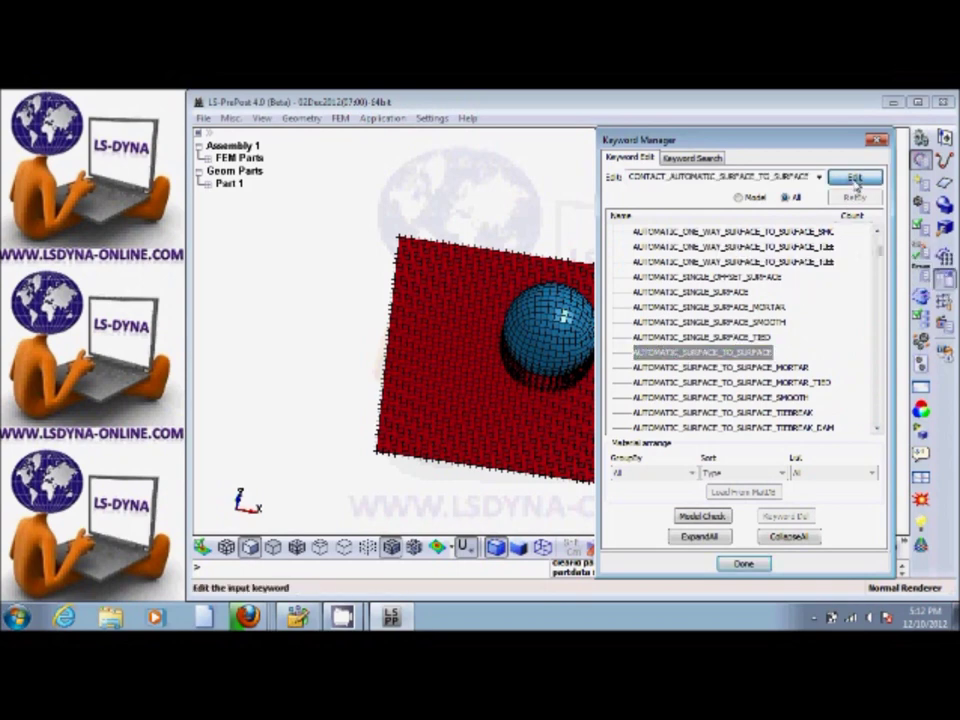
{"action": "left_click", "coordinate": [853, 177]}
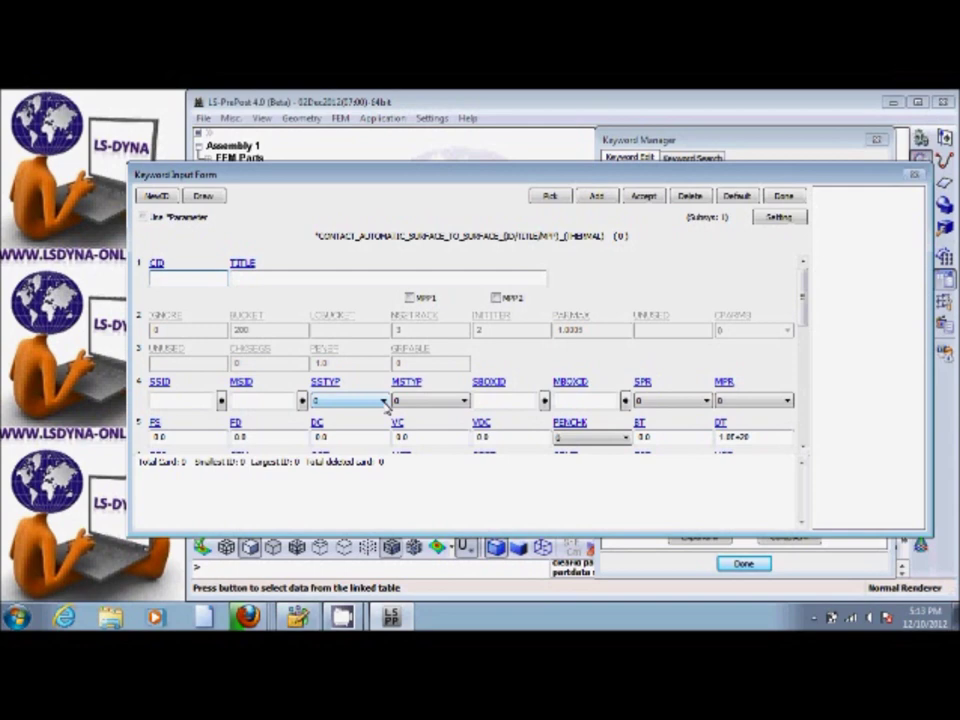
Step: Set SSTYP and MSTYP to 3, SSID 1 and MSID 2, then accept the contact
{"action": "left_click", "coordinate": [384, 402]}
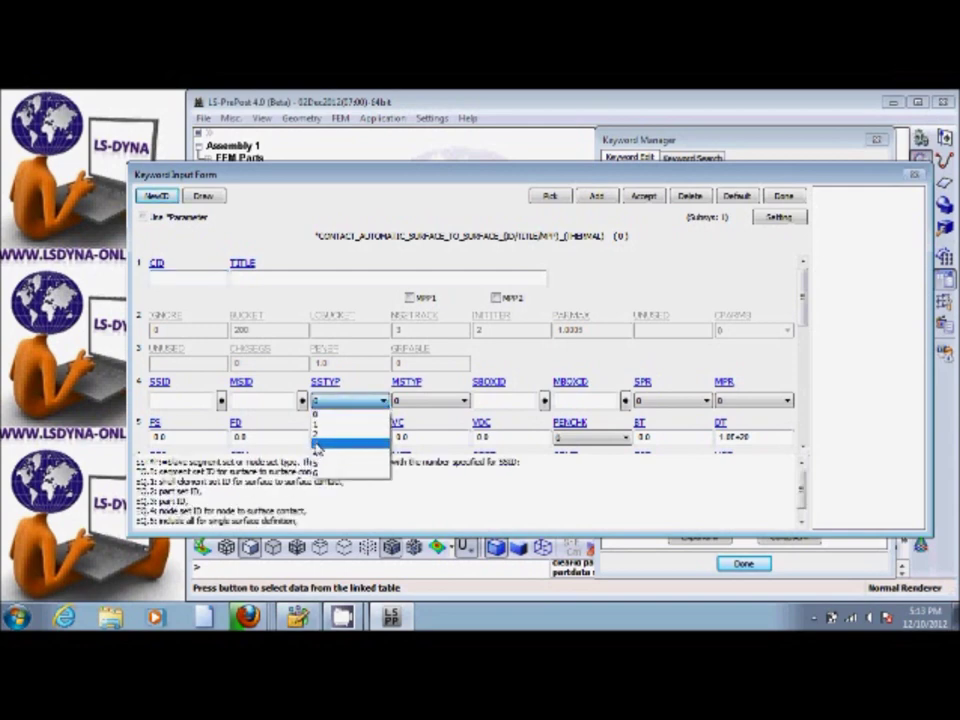
{"action": "left_click", "coordinate": [345, 443]}
{"action": "left_click", "coordinate": [411, 402]}
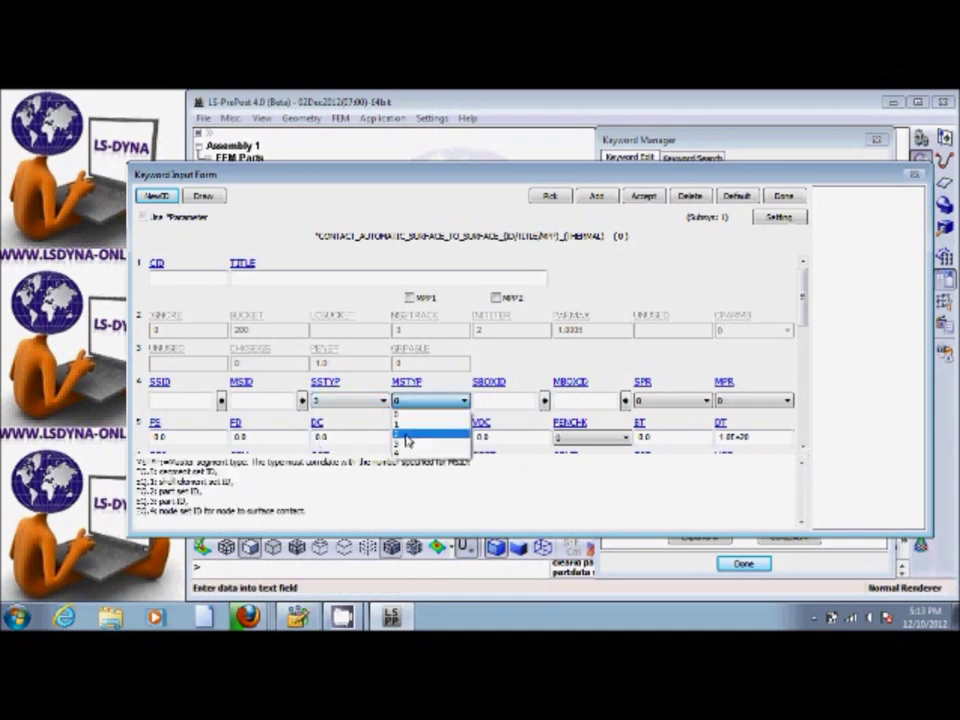
{"action": "left_click", "coordinate": [400, 444]}
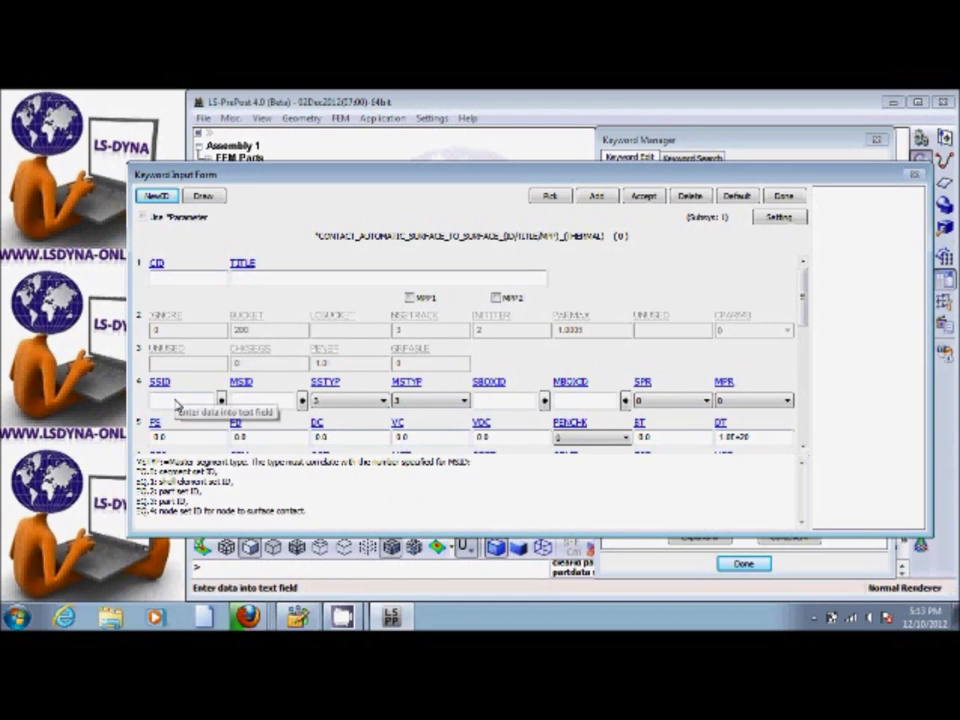
{"action": "left_click", "coordinate": [176, 404]}
{"action": "type", "text": "1"}
{"action": "left_click", "coordinate": [258, 408]}
{"action": "type", "text": "2"}
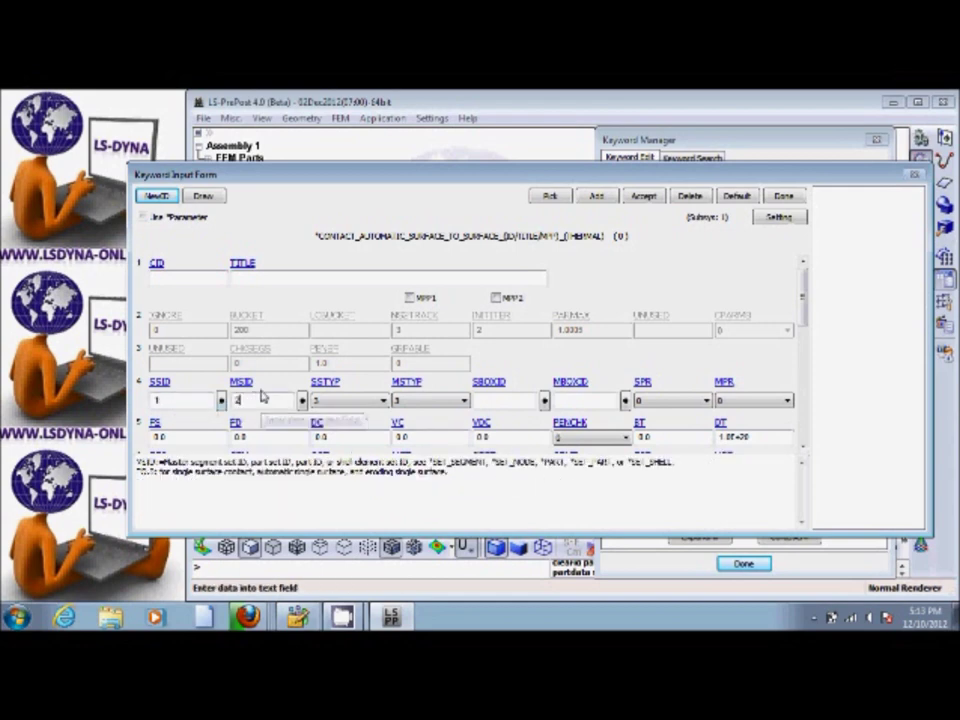
{"action": "left_click", "coordinate": [645, 197]}
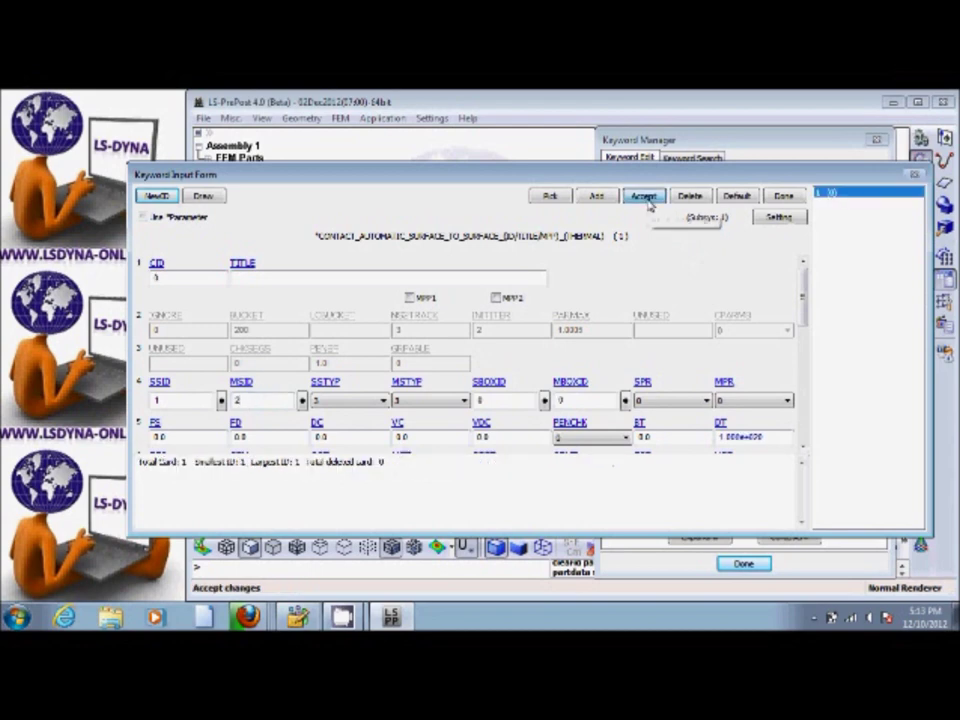
{"action": "left_click", "coordinate": [783, 197]}
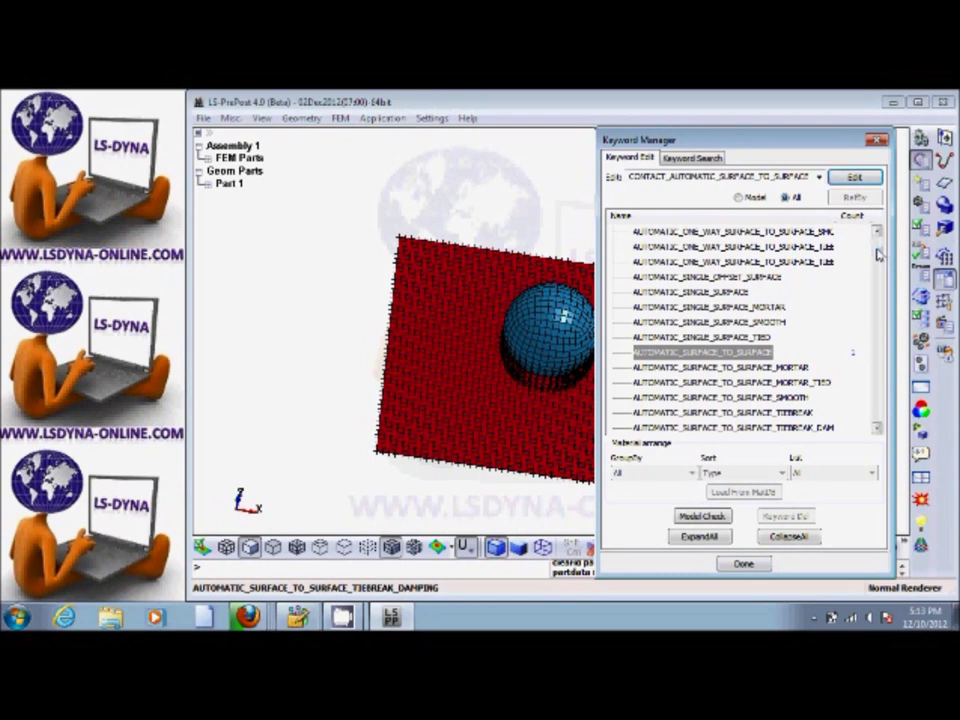
Step: Add a CONTROL_TERMINATION card with end time ENDTIM 0.002
{"action": "left_click_drag", "start_coordinate": [878, 255], "coordinate": [880, 243]}
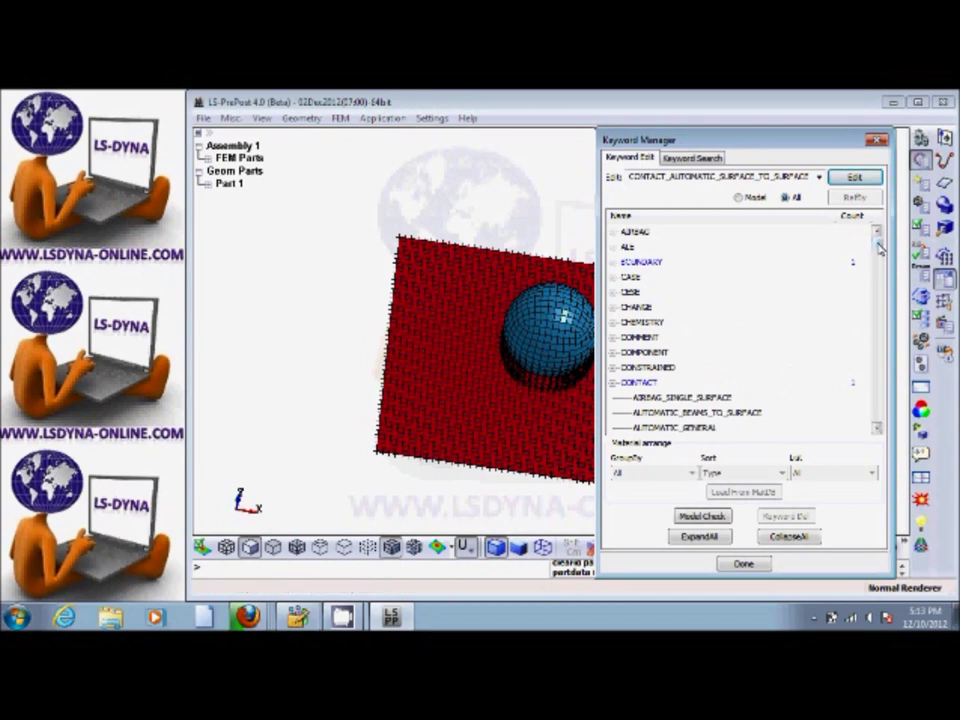
{"action": "left_click_drag", "start_coordinate": [879, 248], "coordinate": [878, 293]}
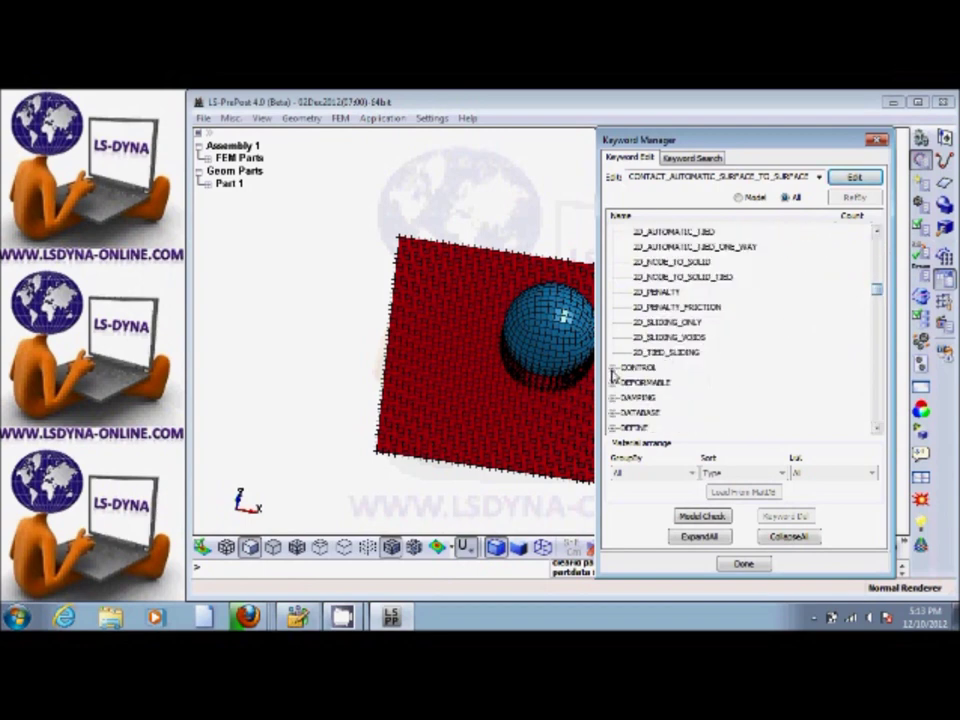
{"action": "double_click", "coordinate": [630, 368]}
{"action": "left_click_drag", "start_coordinate": [878, 286], "coordinate": [880, 316]}
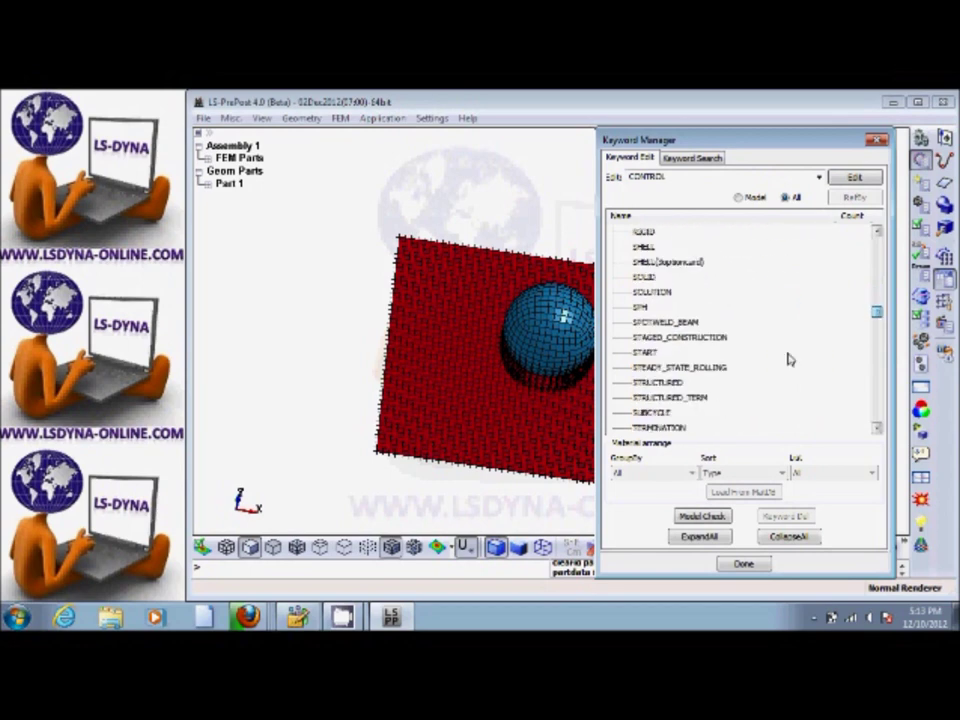
{"action": "left_click", "coordinate": [668, 427]}
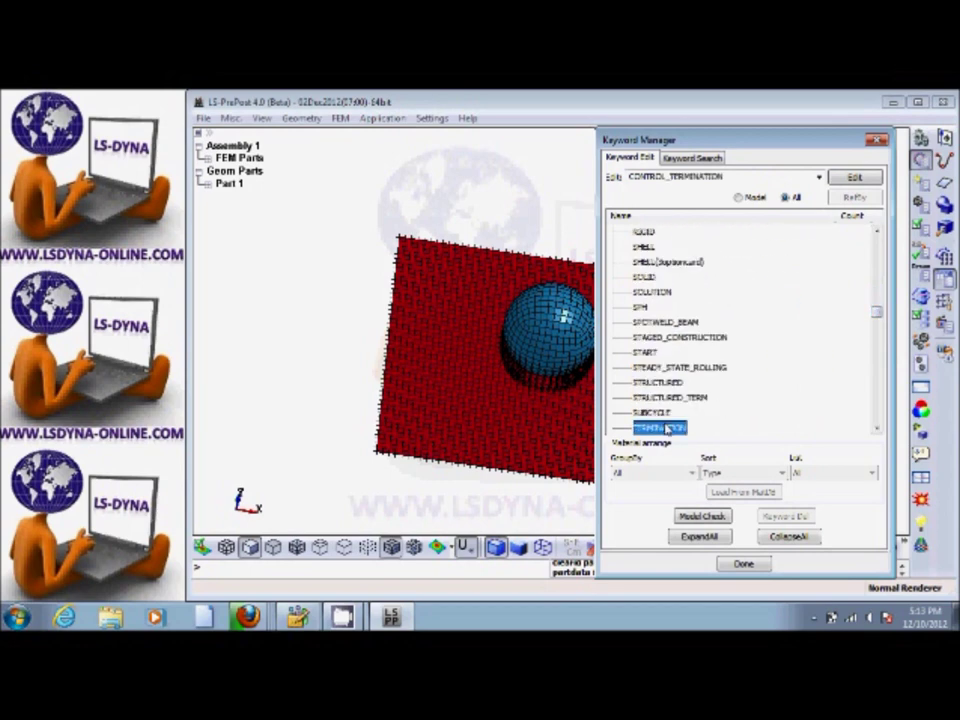
{"action": "left_click", "coordinate": [854, 177]}
{"action": "type", "text": "5"}
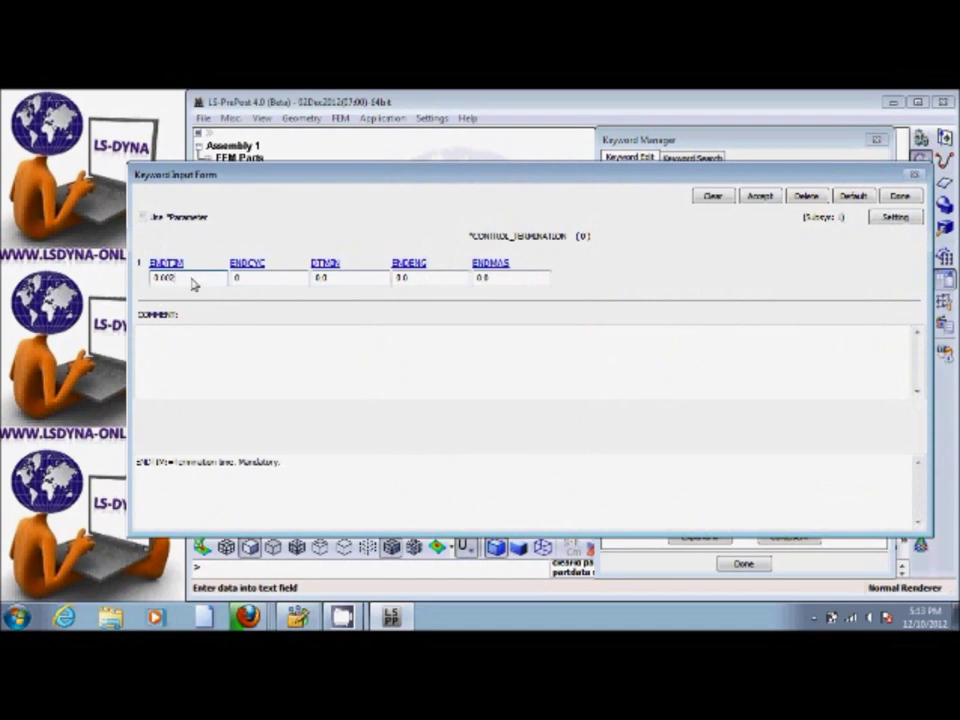
{"action": "left_click", "coordinate": [762, 200]}
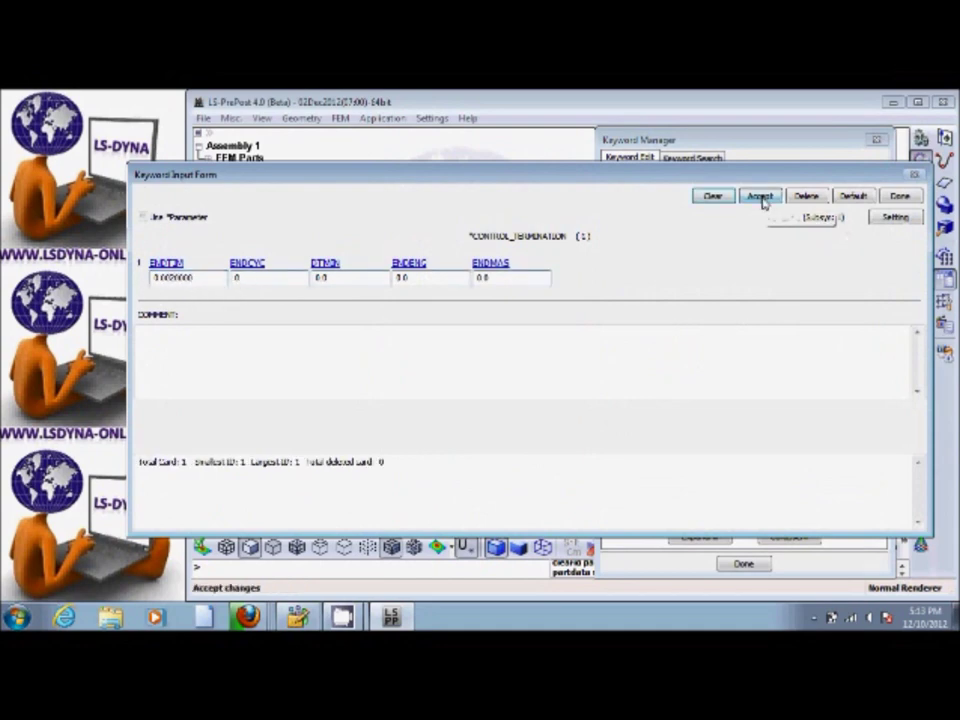
{"action": "left_click", "coordinate": [899, 196]}
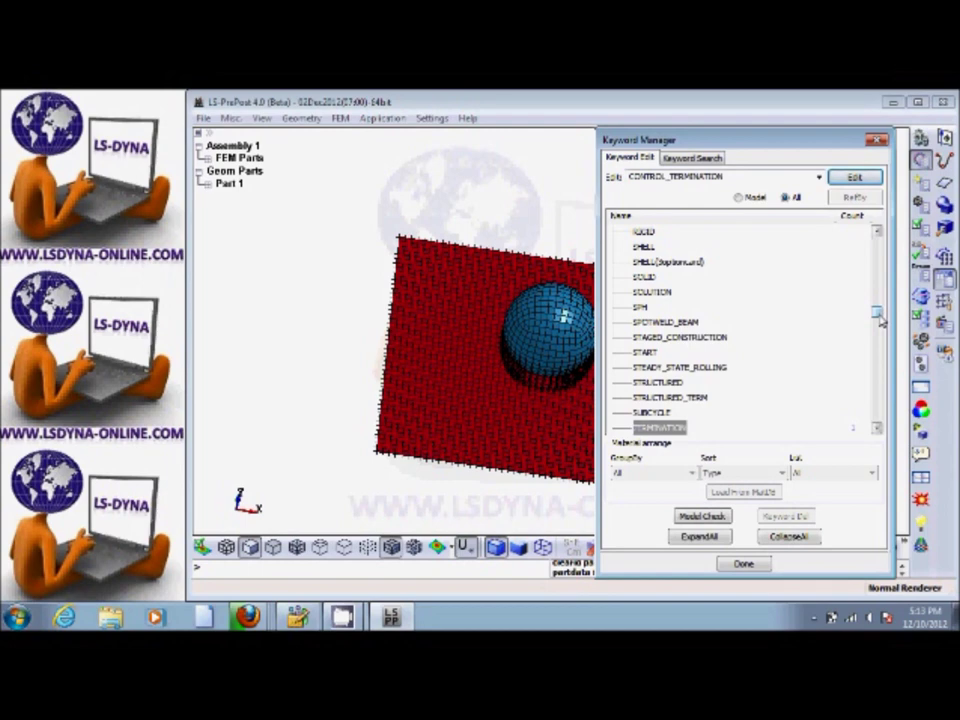
Step: Add a CONTROL_ENERGY card with HGEN and SLNTEN both set to 2
{"action": "left_click_drag", "start_coordinate": [880, 318], "coordinate": [880, 287]}
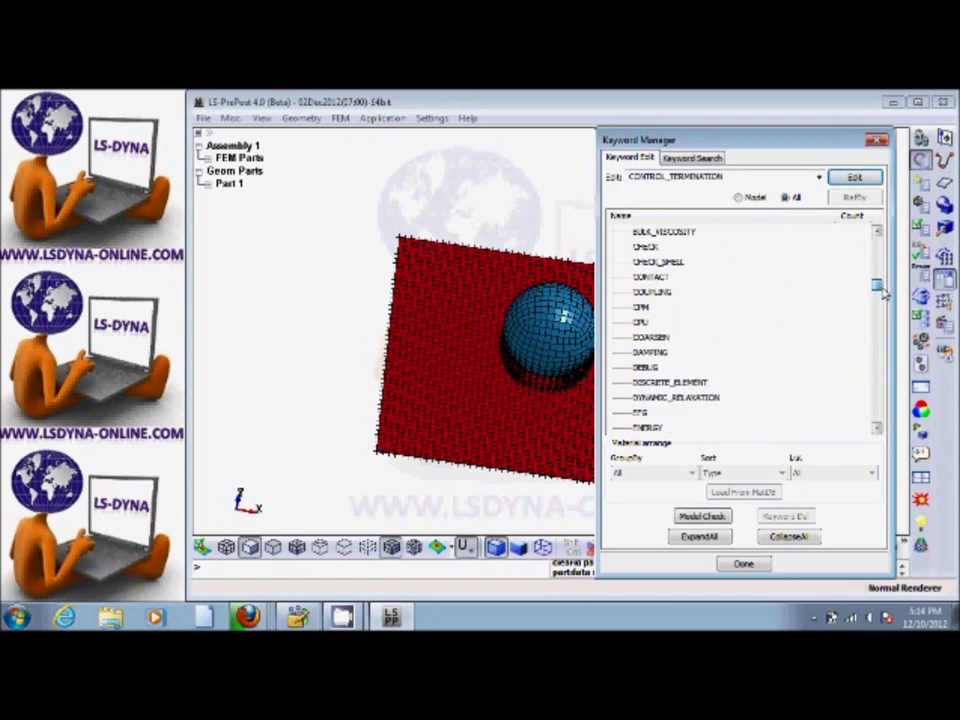
{"action": "left_click", "coordinate": [652, 427]}
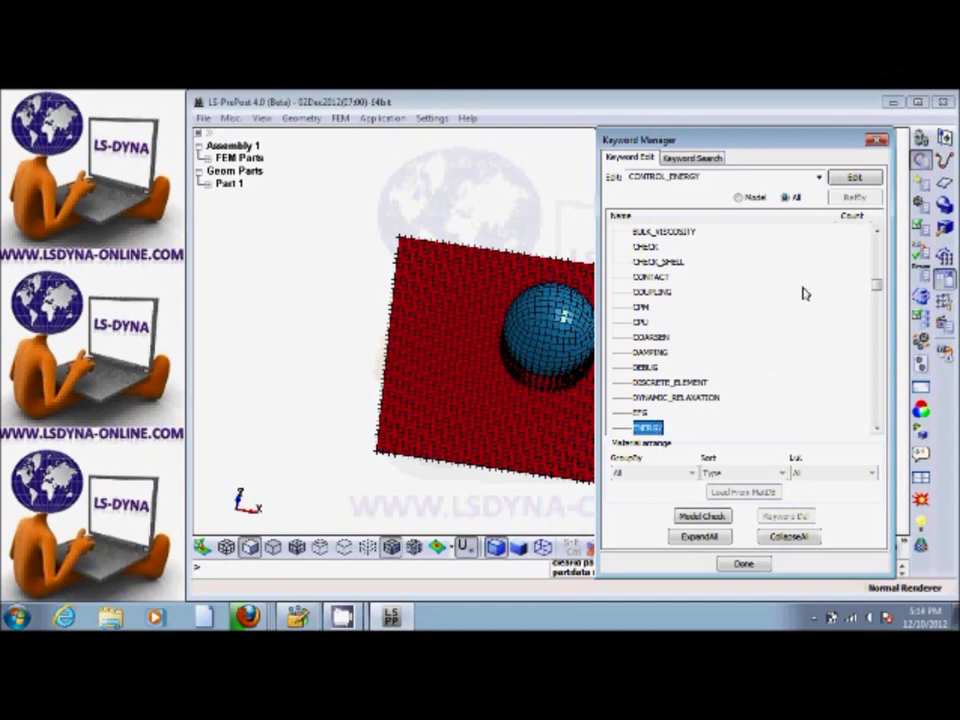
{"action": "left_click", "coordinate": [854, 179]}
{"action": "left_click", "coordinate": [221, 279]}
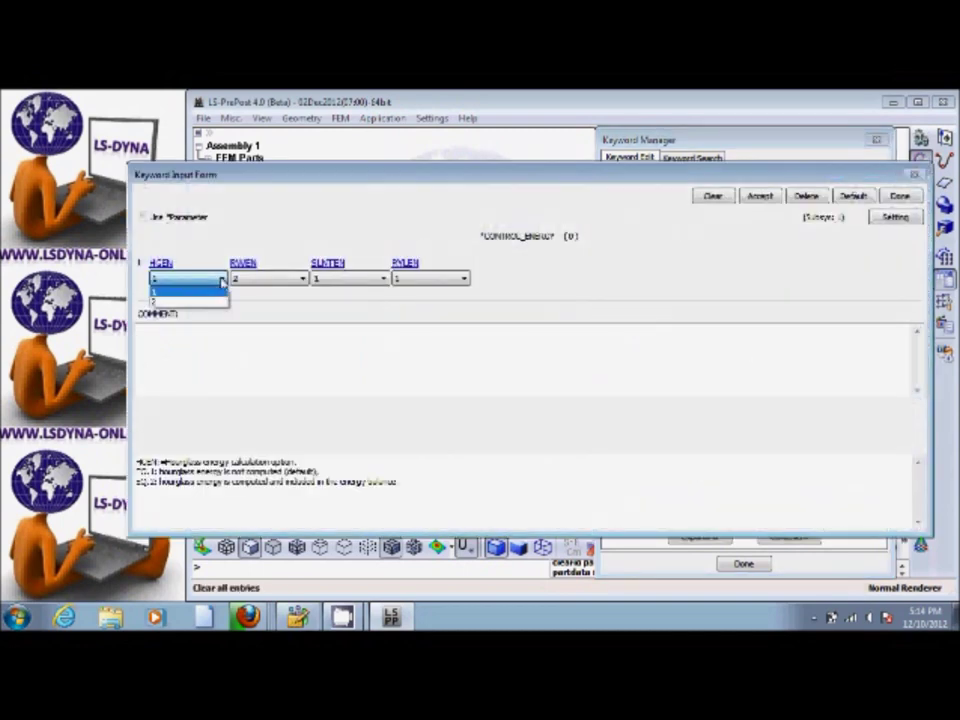
{"action": "left_click", "coordinate": [201, 301]}
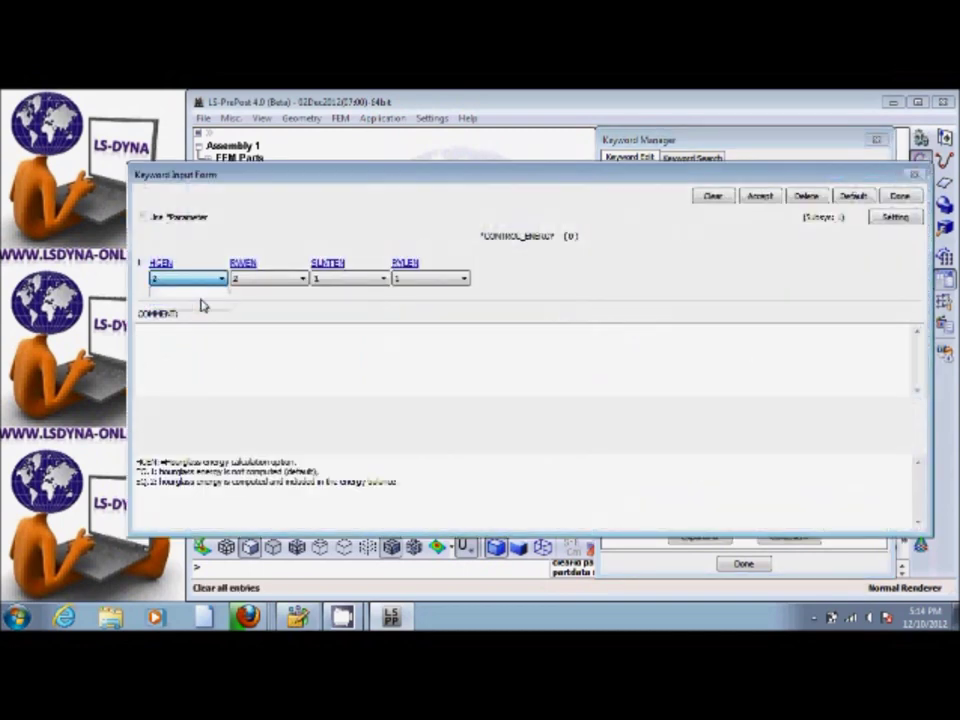
{"action": "left_click", "coordinate": [383, 279]}
{"action": "left_click", "coordinate": [336, 301]}
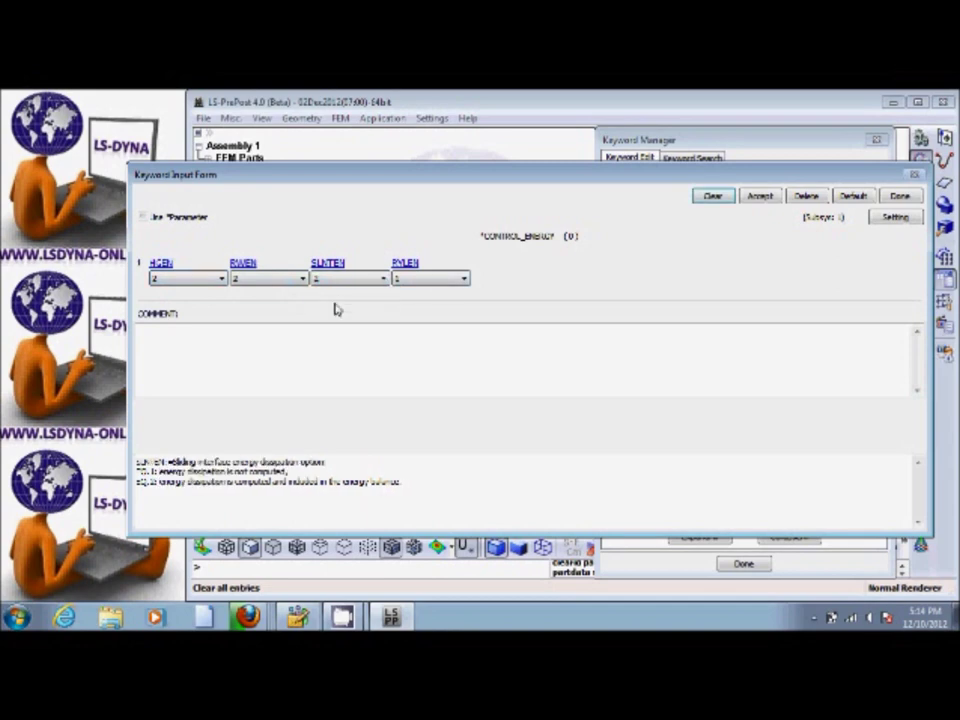
{"action": "left_click", "coordinate": [760, 196]}
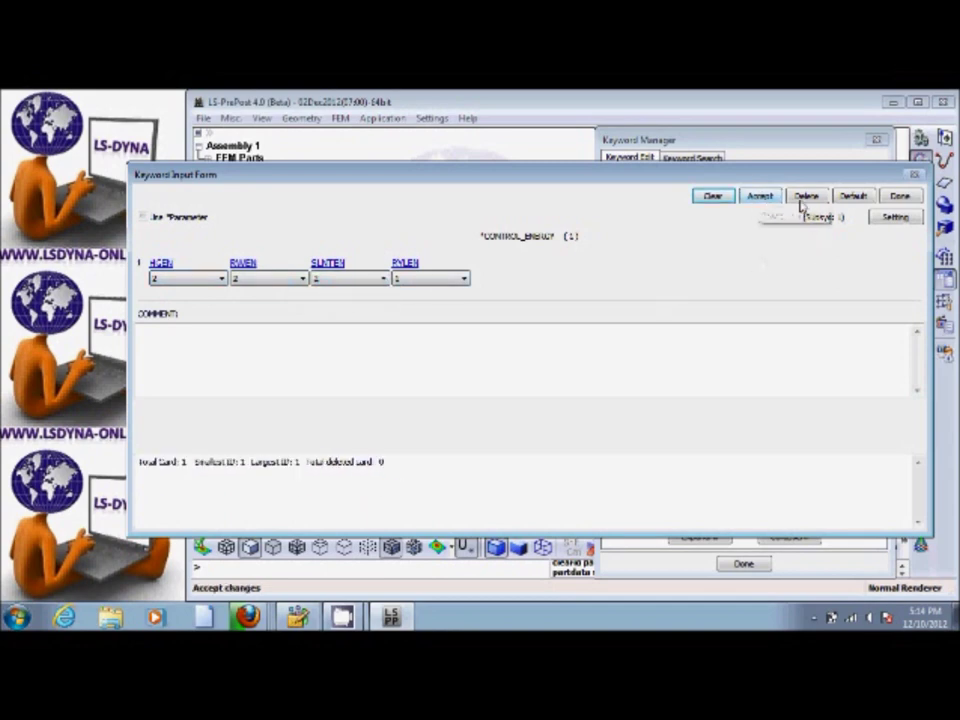
{"action": "left_click", "coordinate": [903, 198]}
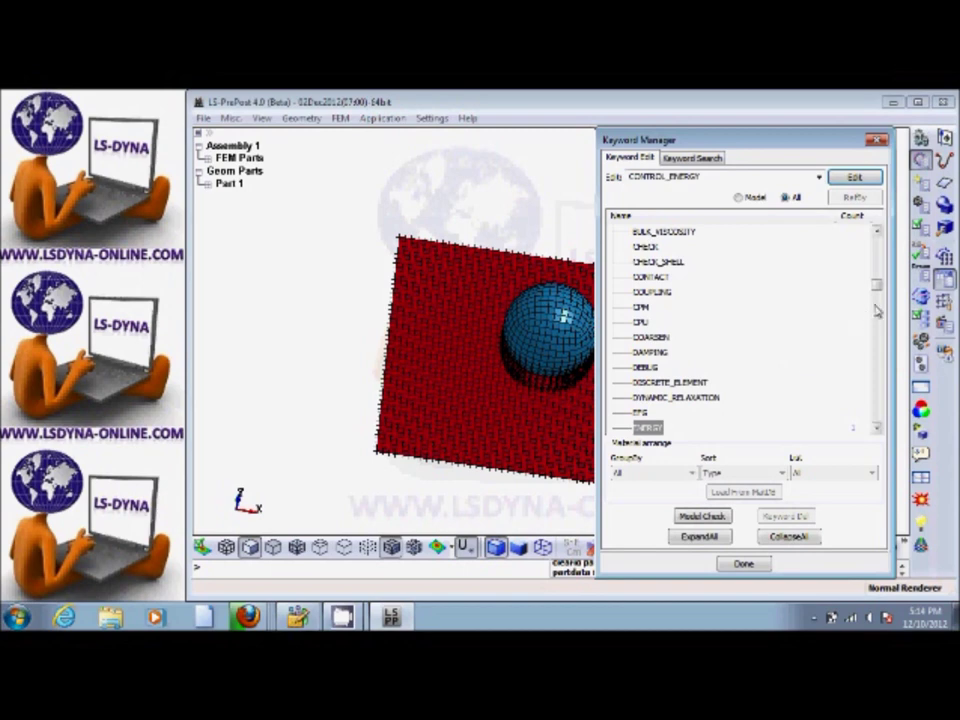
Step: Add a DATABASE_BINARY_D3PLOT card with output interval DT 2.0e-4
{"action": "left_click_drag", "start_coordinate": [876, 285], "coordinate": [879, 325]}
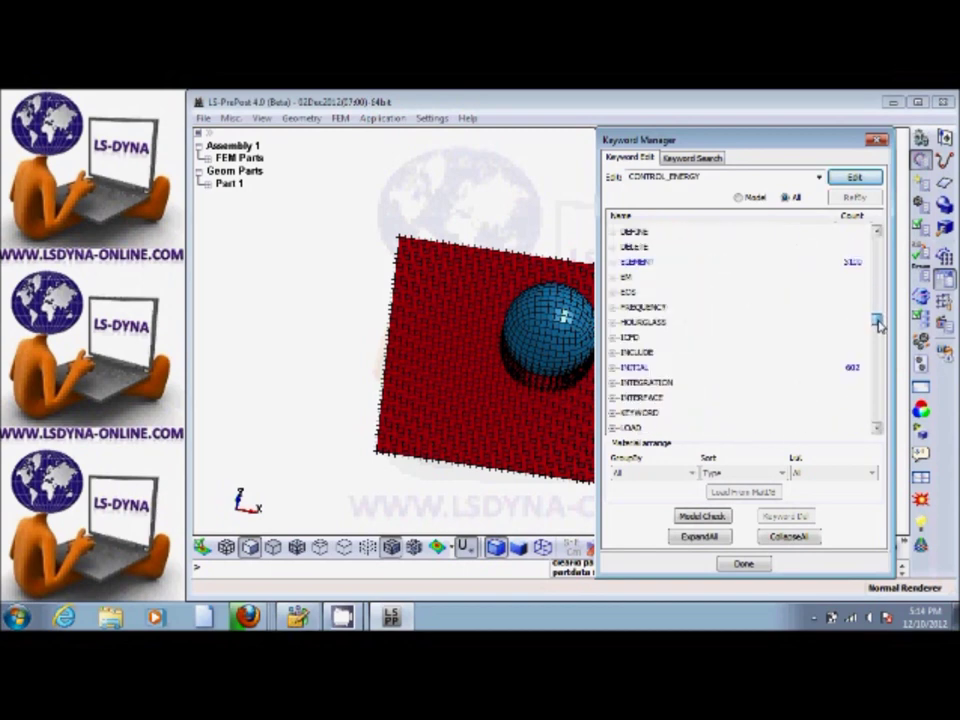
{"action": "scroll", "coordinate": [878, 230], "scroll_direction": "up", "scroll_amount": 1}
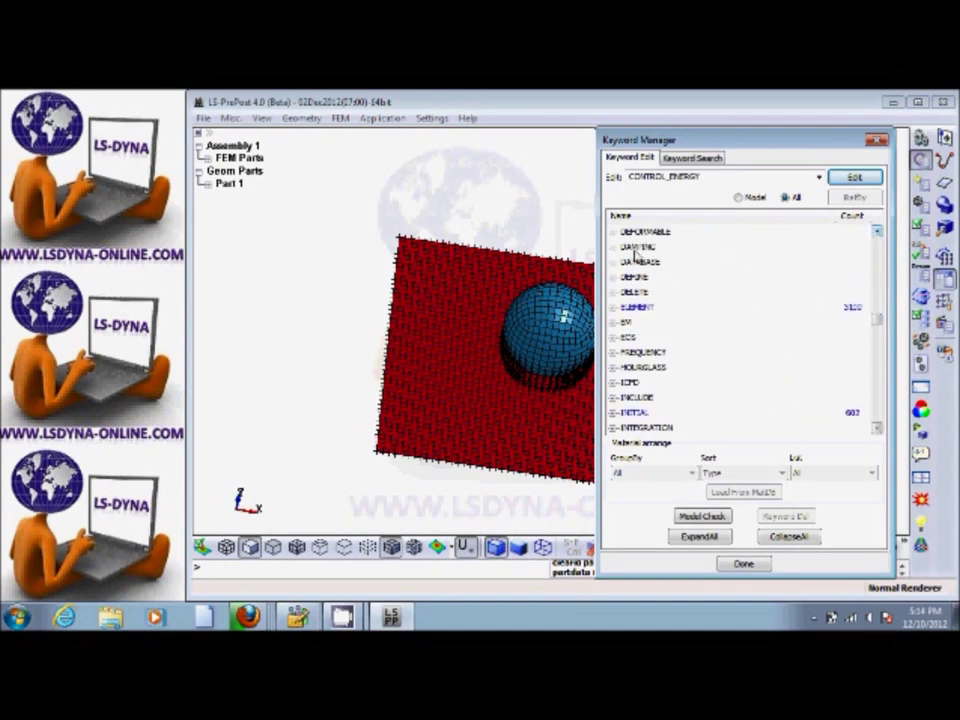
{"action": "double_click", "coordinate": [636, 262]}
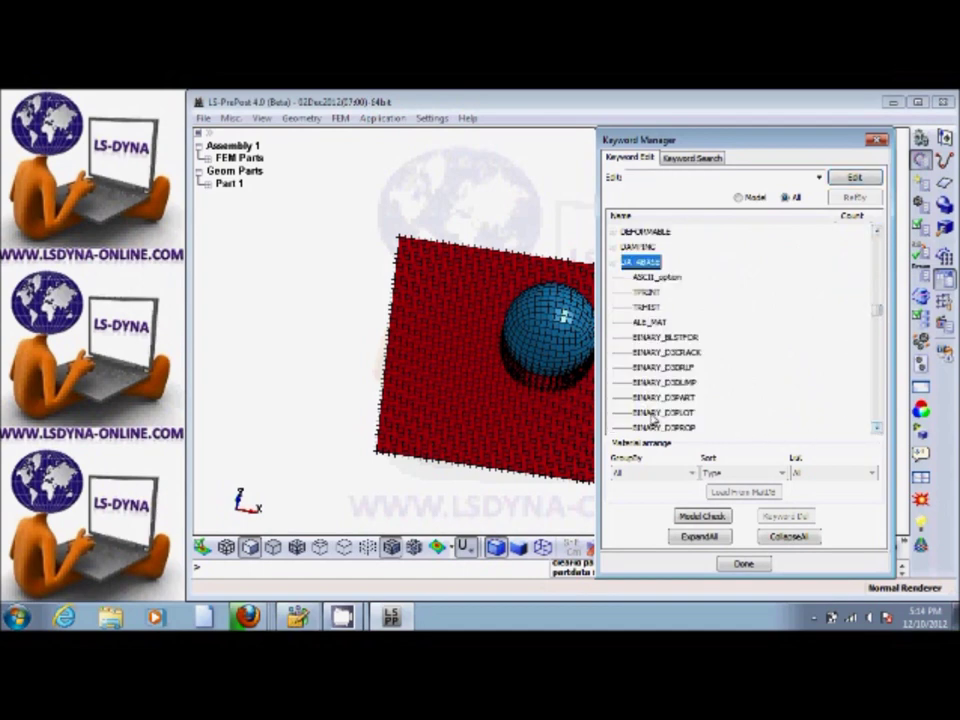
{"action": "left_click", "coordinate": [690, 413]}
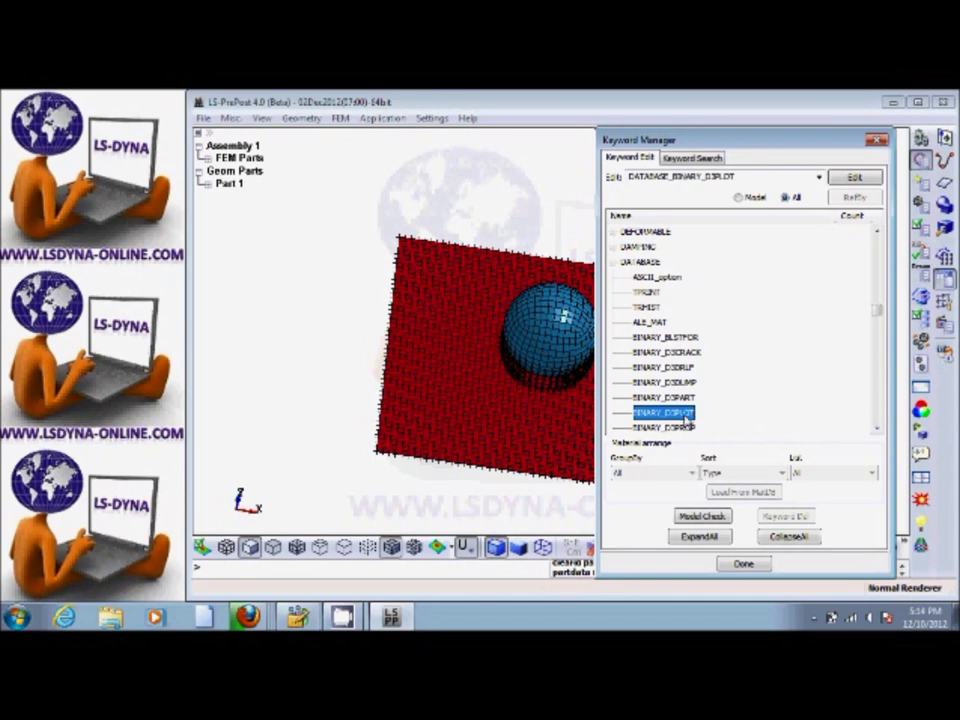
{"action": "left_click", "coordinate": [860, 178]}
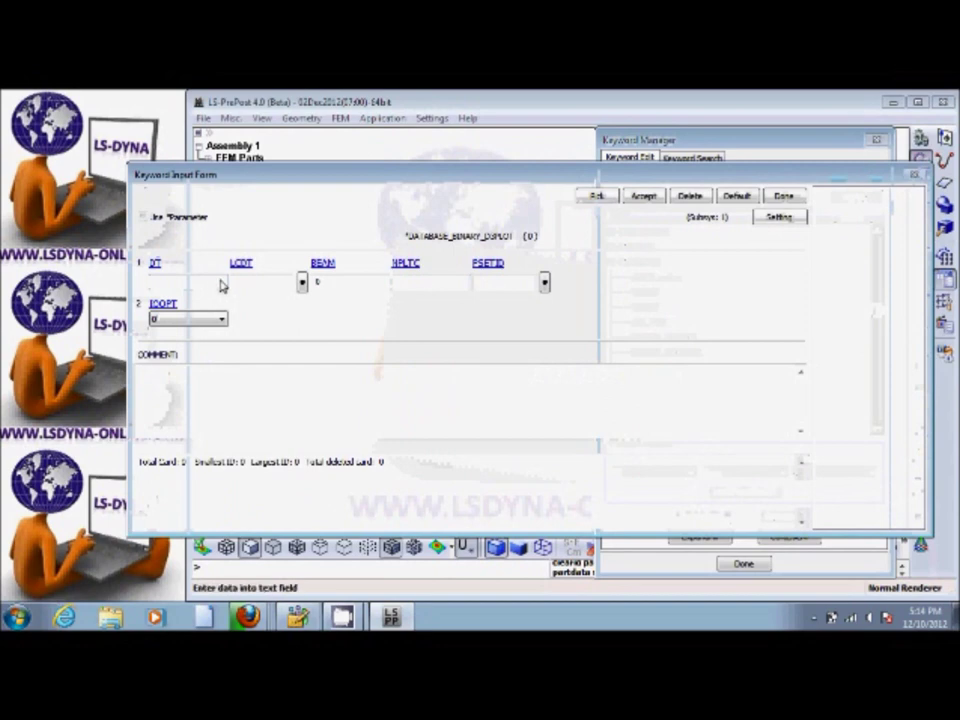
{"action": "type", "text": "0.0002"}
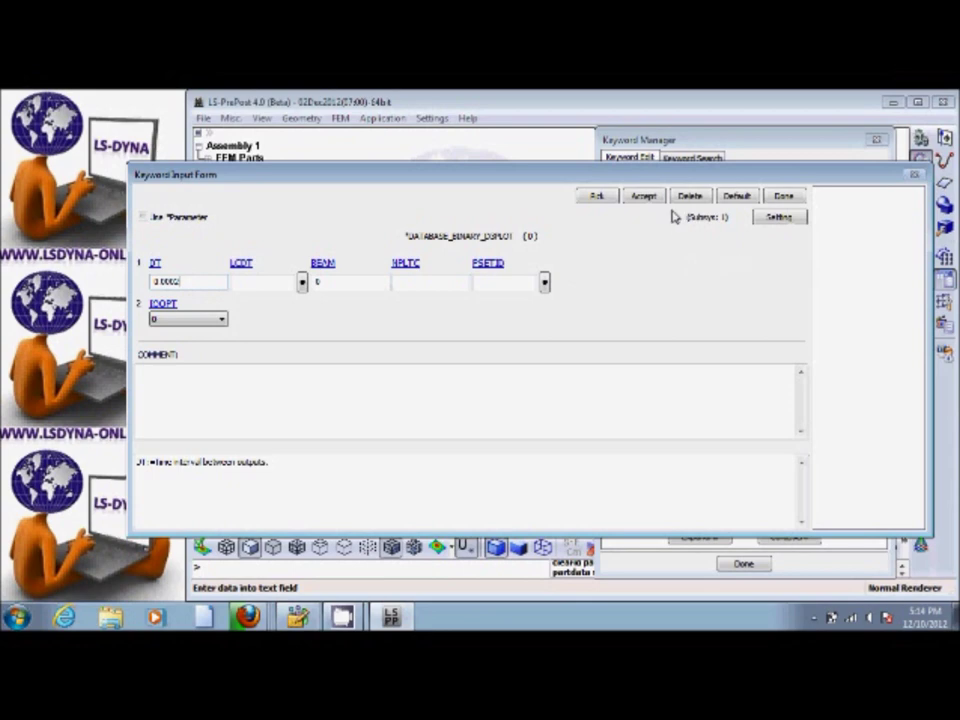
{"action": "left_click", "coordinate": [643, 195]}
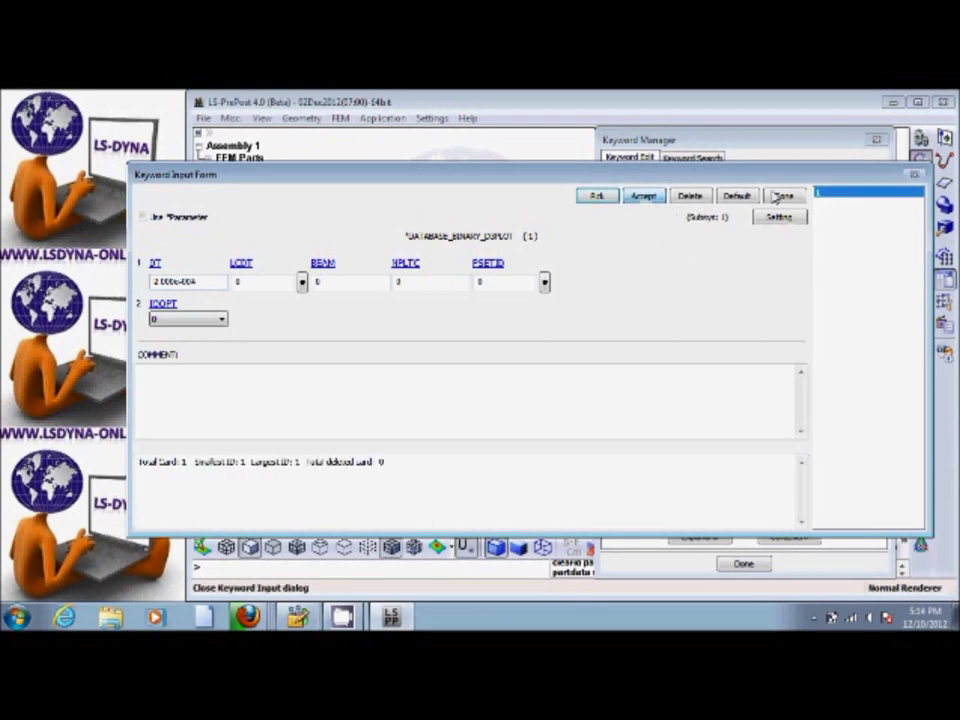
{"action": "left_click", "coordinate": [784, 196]}
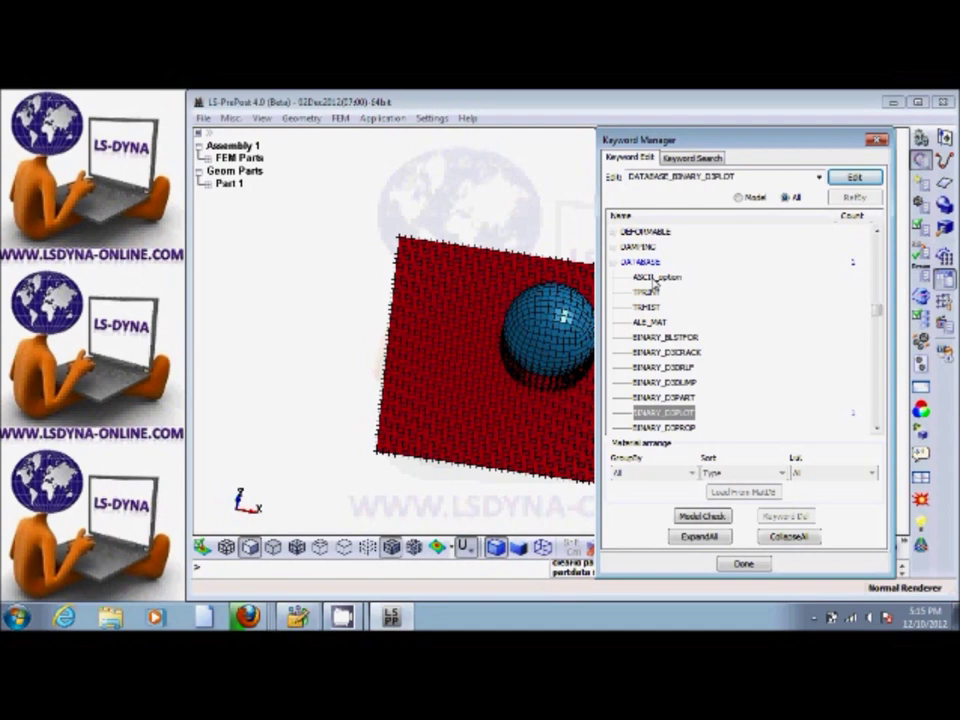
Step: Request SLSTAT and RCFORC ASCII outputs every 1.0e-5, then close the Keyword Manager
{"action": "left_click", "coordinate": [655, 277]}
{"action": "left_click", "coordinate": [855, 177]}
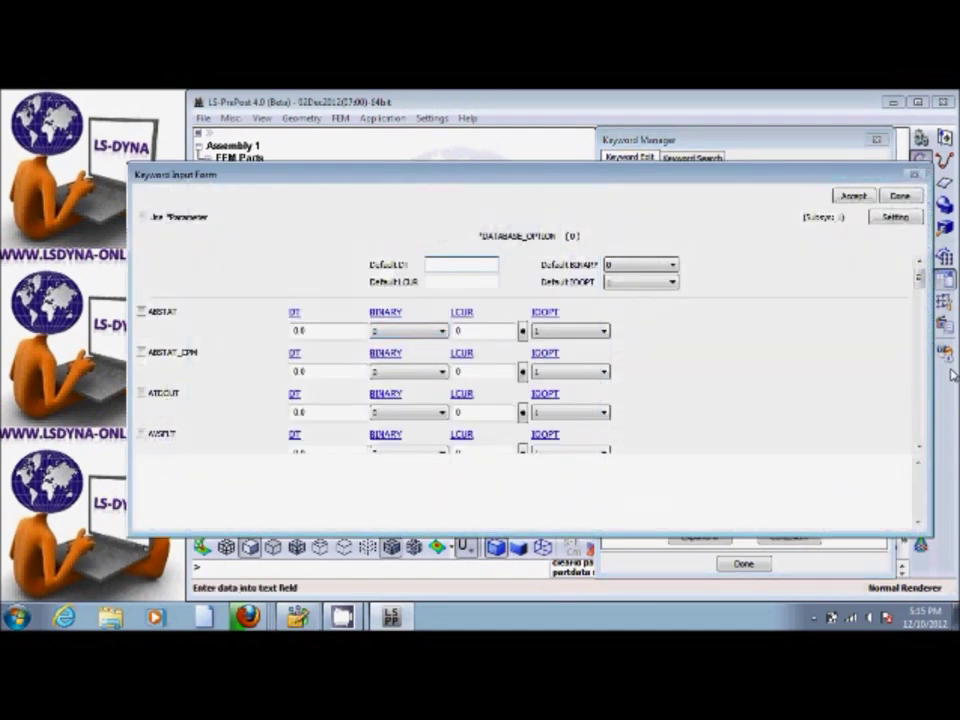
{"action": "left_click_drag", "start_coordinate": [918, 281], "coordinate": [919, 328]}
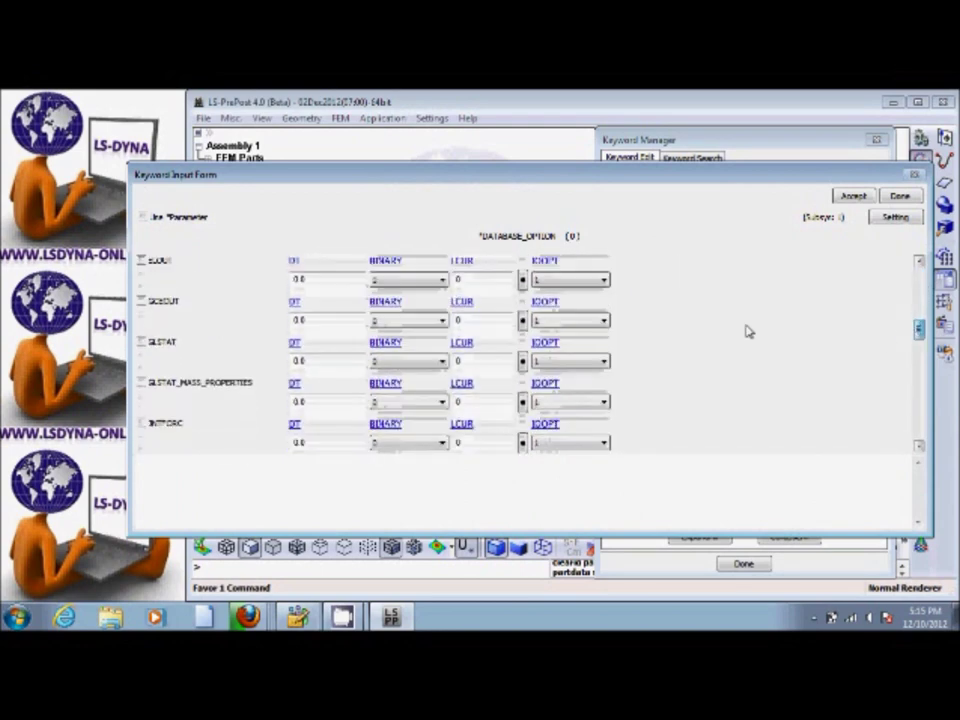
{"action": "left_click", "coordinate": [142, 342]}
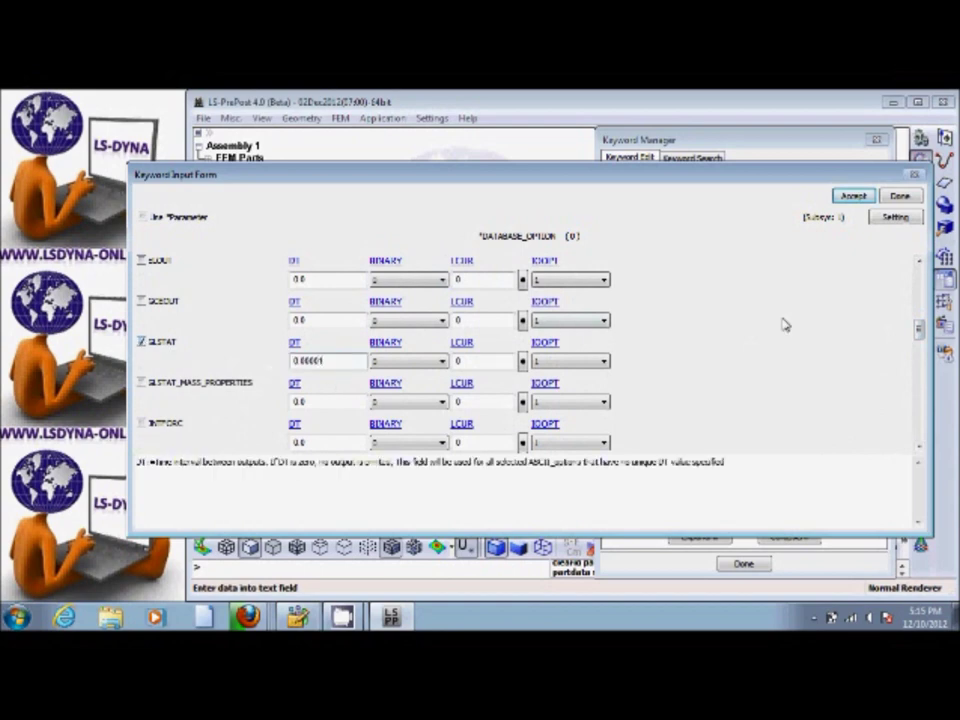
{"action": "left_click_drag", "start_coordinate": [918, 331], "coordinate": [916, 371]}
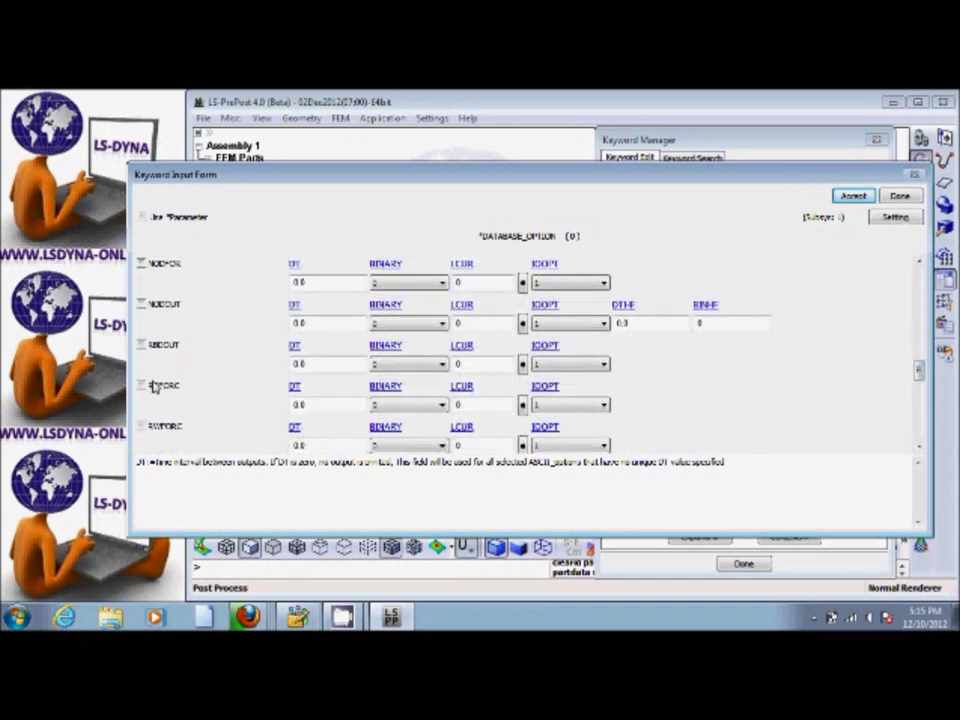
{"action": "left_click", "coordinate": [141, 385]}
{"action": "left_click", "coordinate": [318, 407]}
{"action": "type", "text": "0001"}
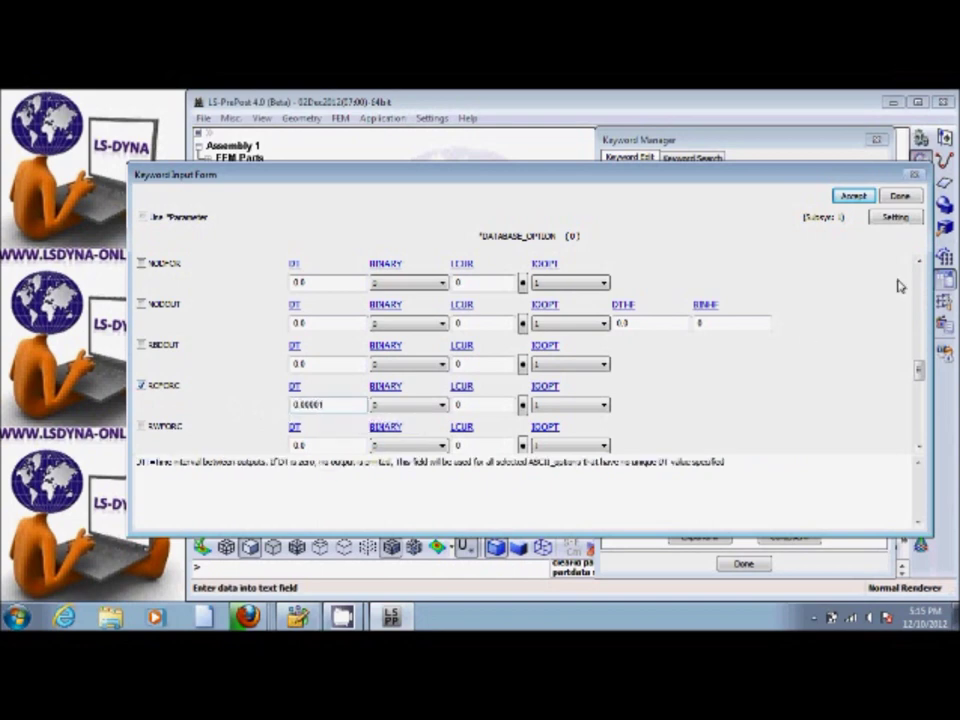
{"action": "left_click", "coordinate": [853, 195]}
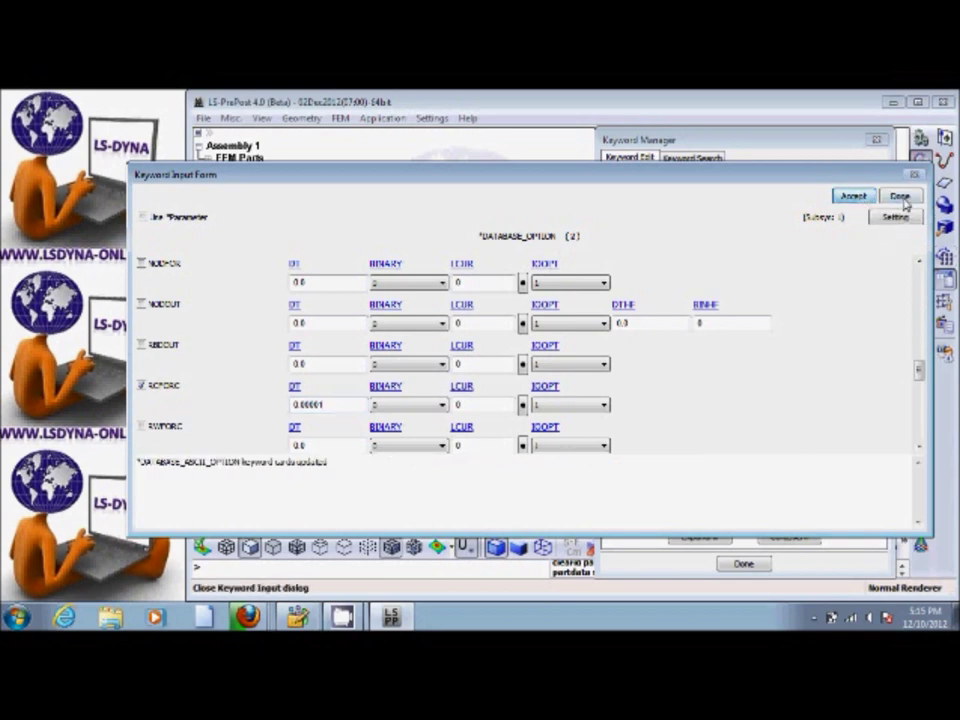
{"action": "left_click", "coordinate": [903, 196]}
{"action": "left_click", "coordinate": [756, 565]}
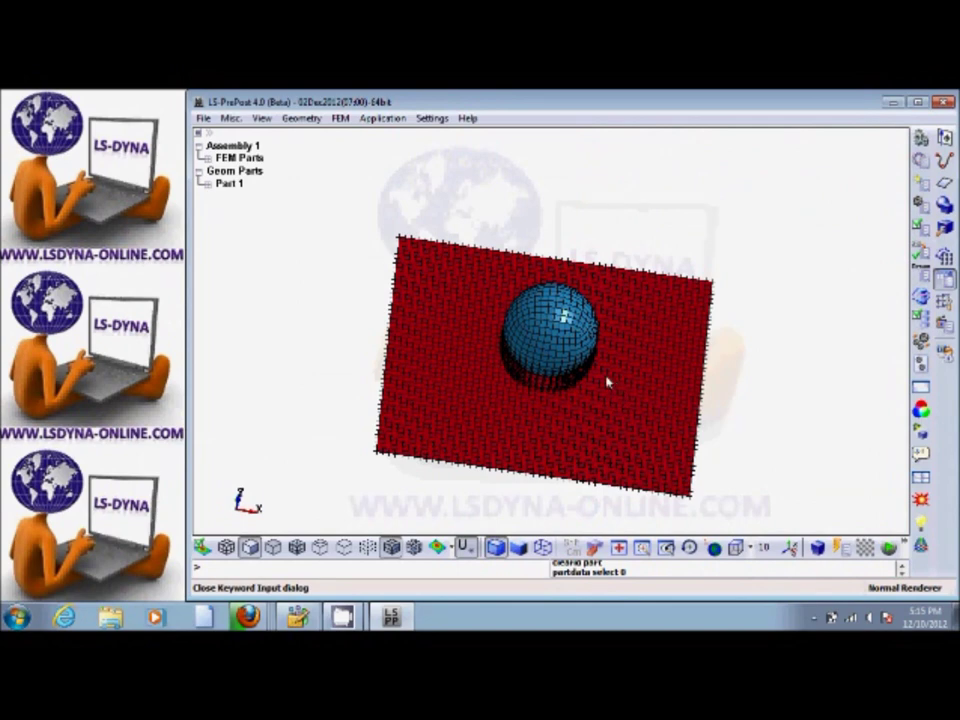
Step: Start a Save Keyword and replace the file name at the path's end with 'node'
{"action": "left_click", "coordinate": [206, 121]}
{"action": "mouse_move", "coordinate": [228, 207]}
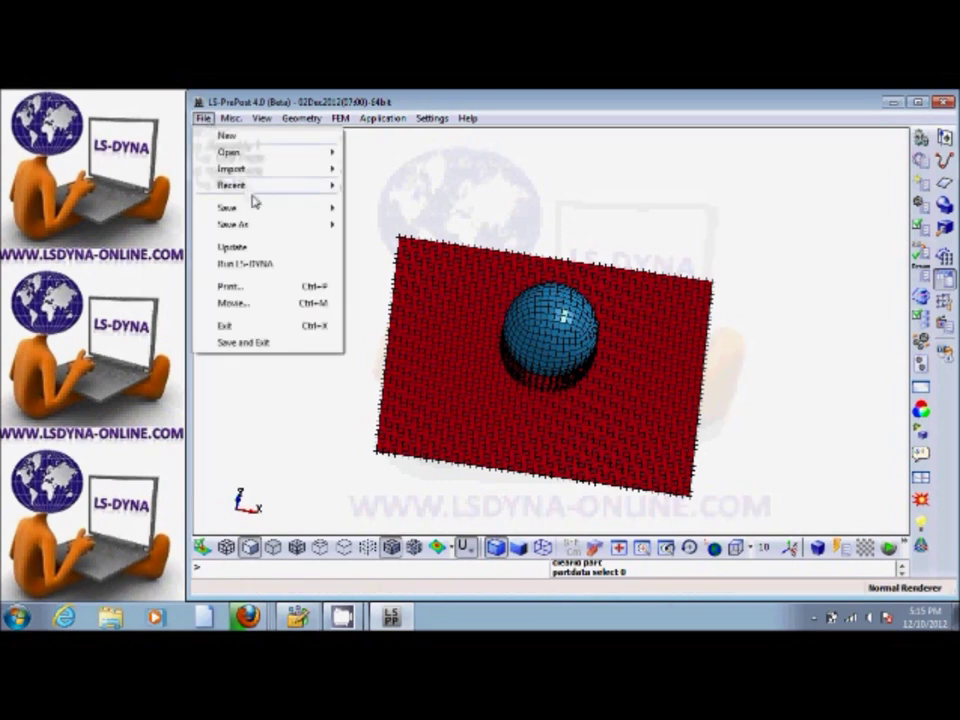
{"action": "left_click", "coordinate": [392, 209]}
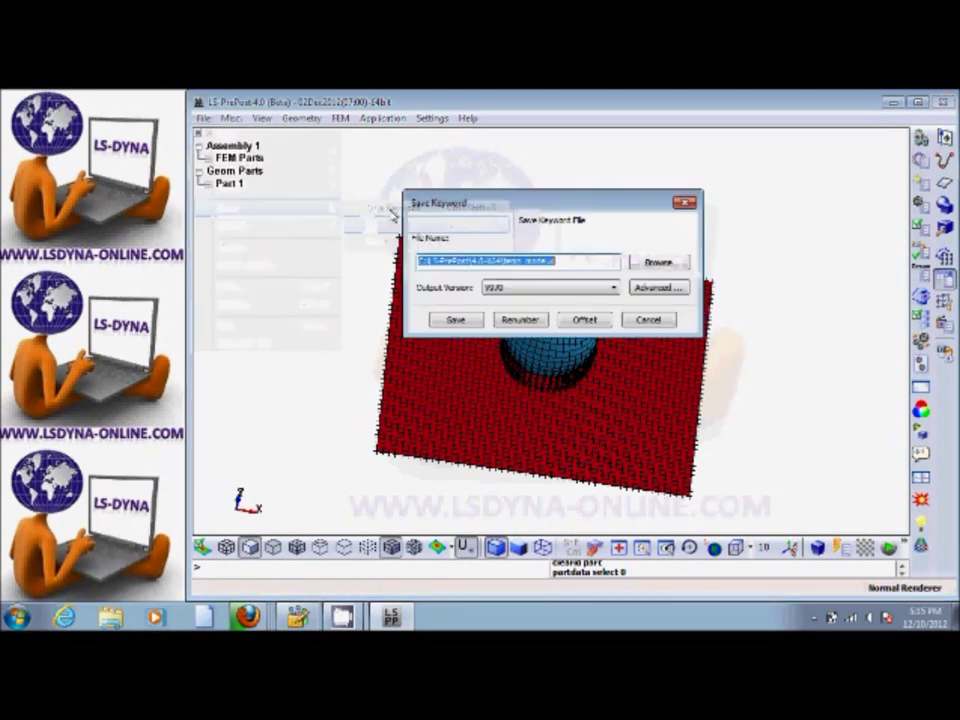
{"action": "left_click_drag", "start_coordinate": [572, 268], "coordinate": [511, 262]}
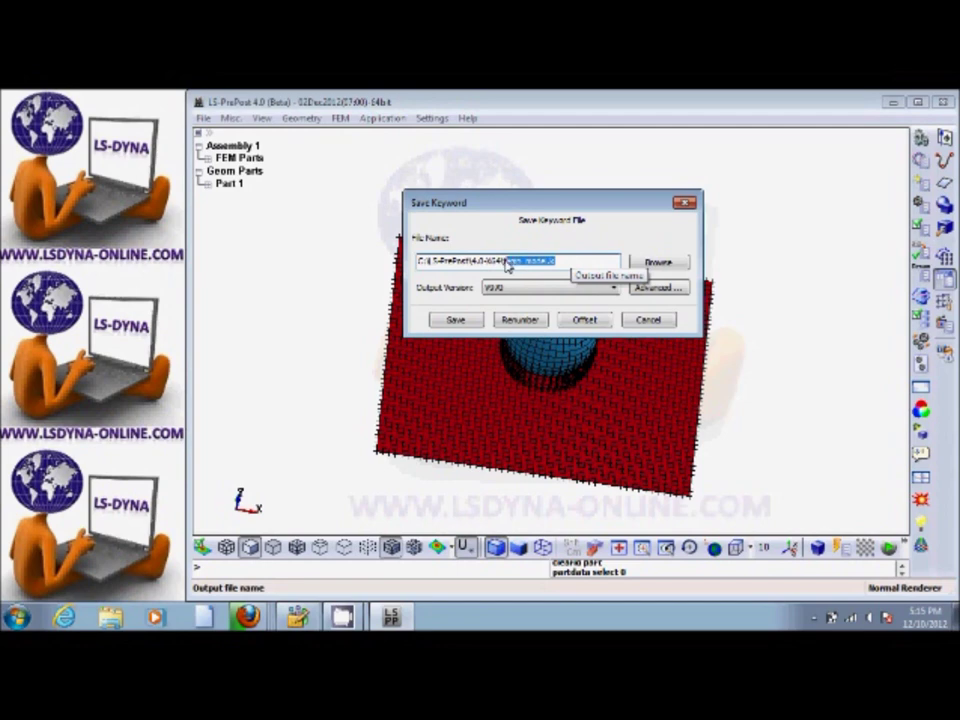
{"action": "type", "text": "no"}
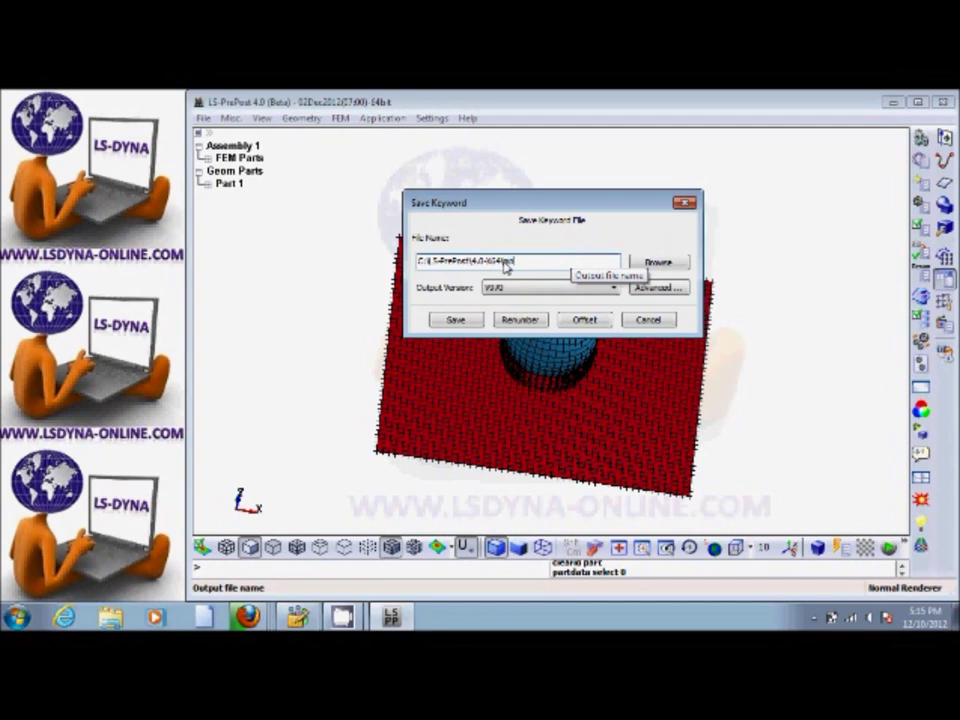
{"action": "type", "text": "del.k"}
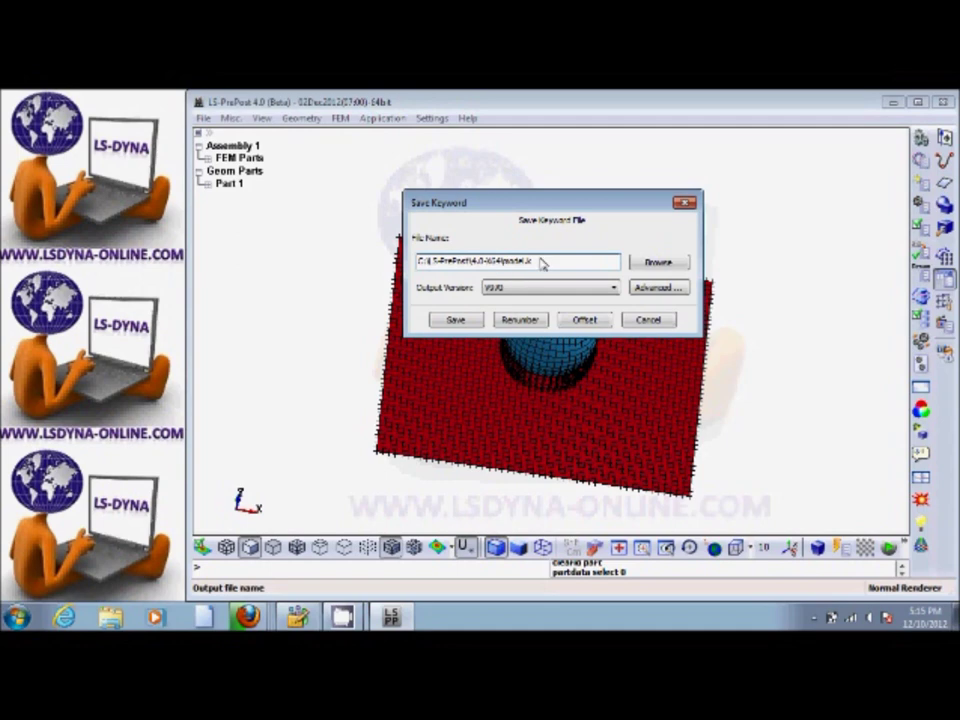